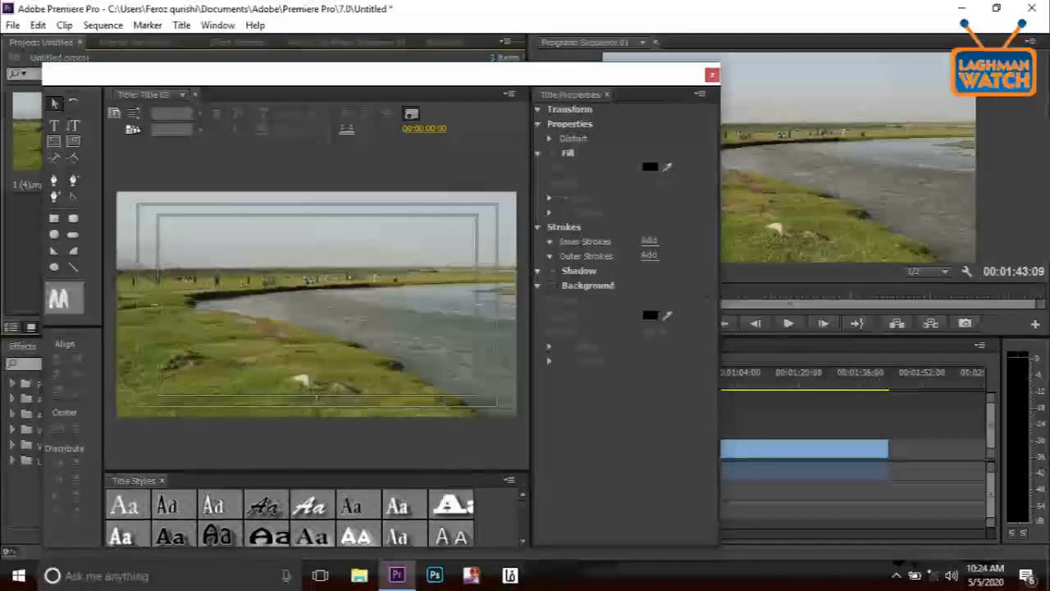
- Create a horizontal credit reading "EDIT BY" plus the editor's name and place it at the lower centre of the title frame
drag(361, 75, 371, 24)
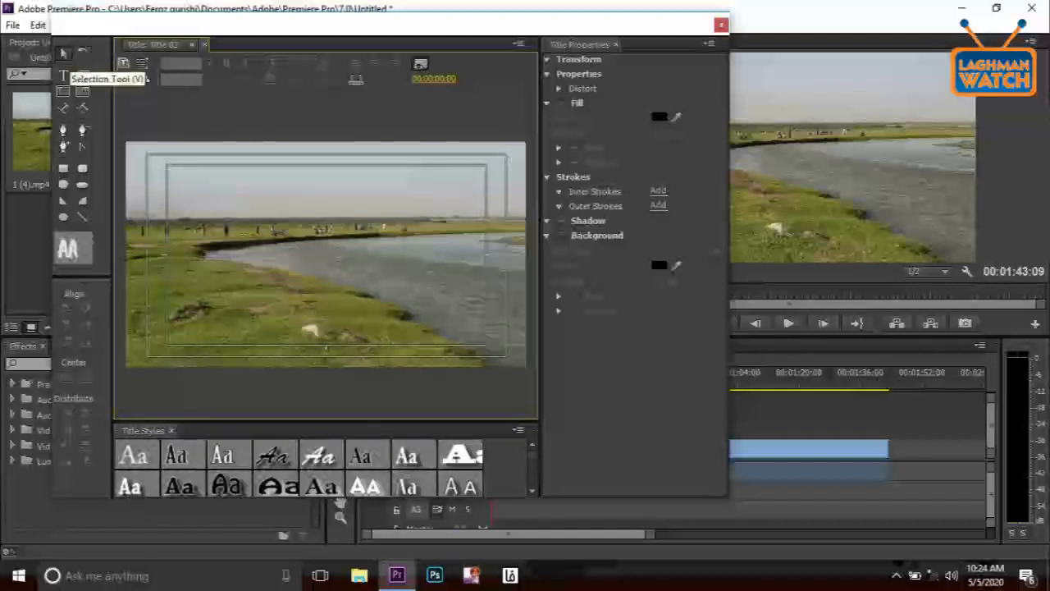
click(64, 53)
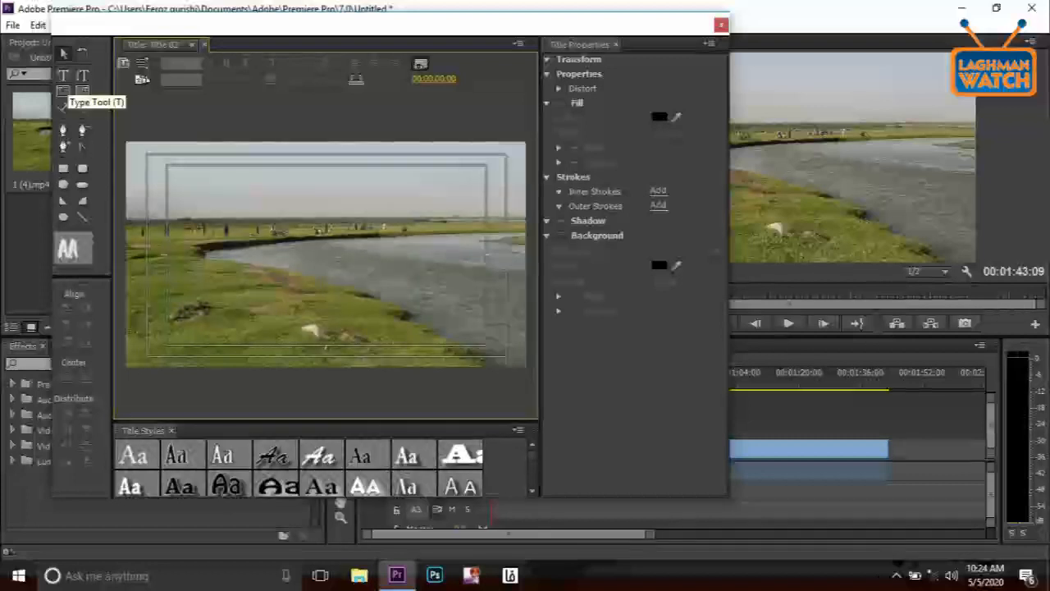
click(63, 75)
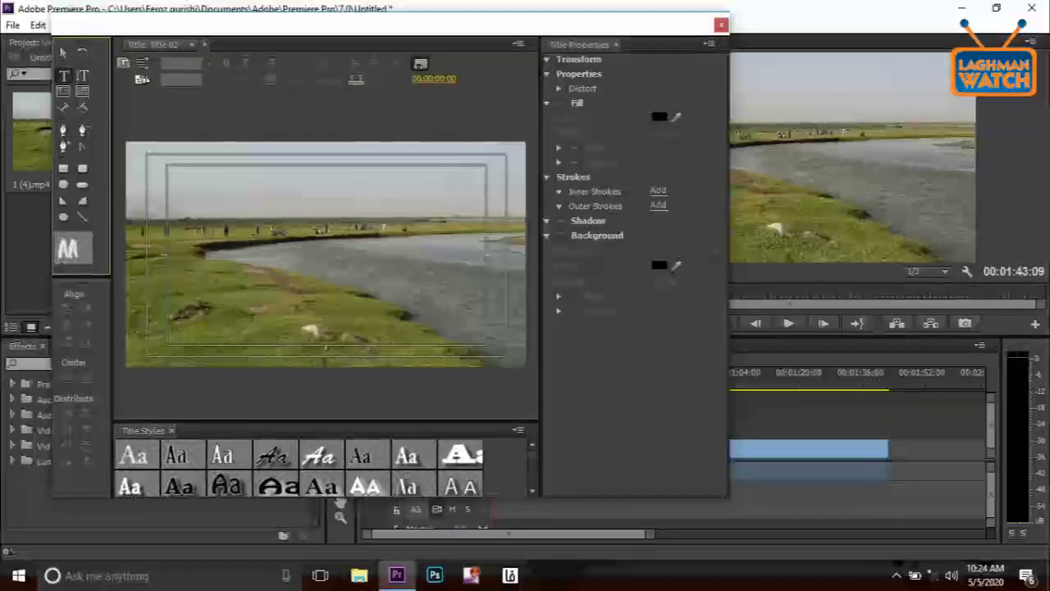
click(206, 318)
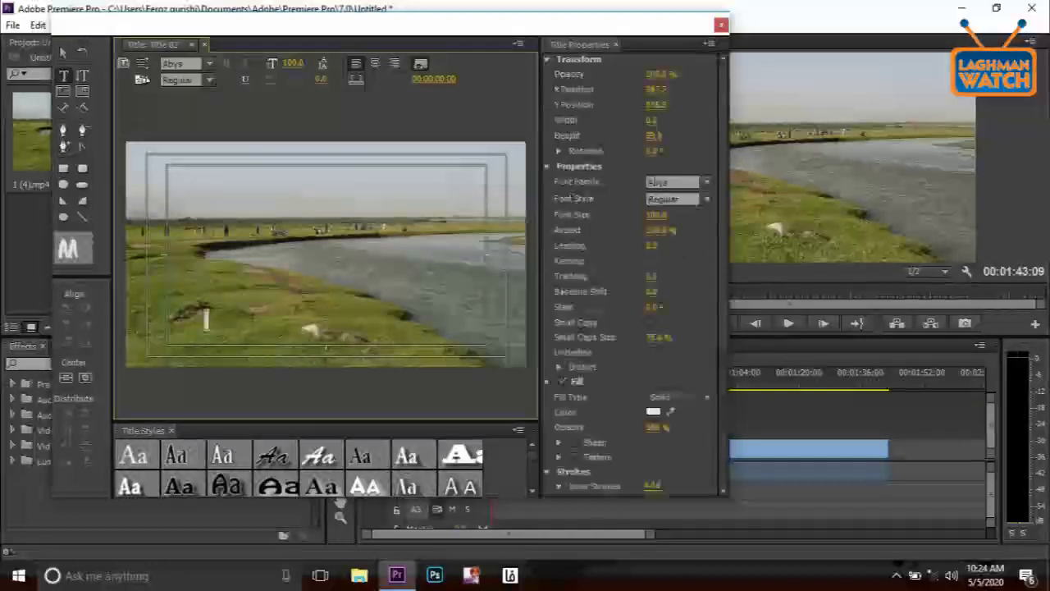
text(E)
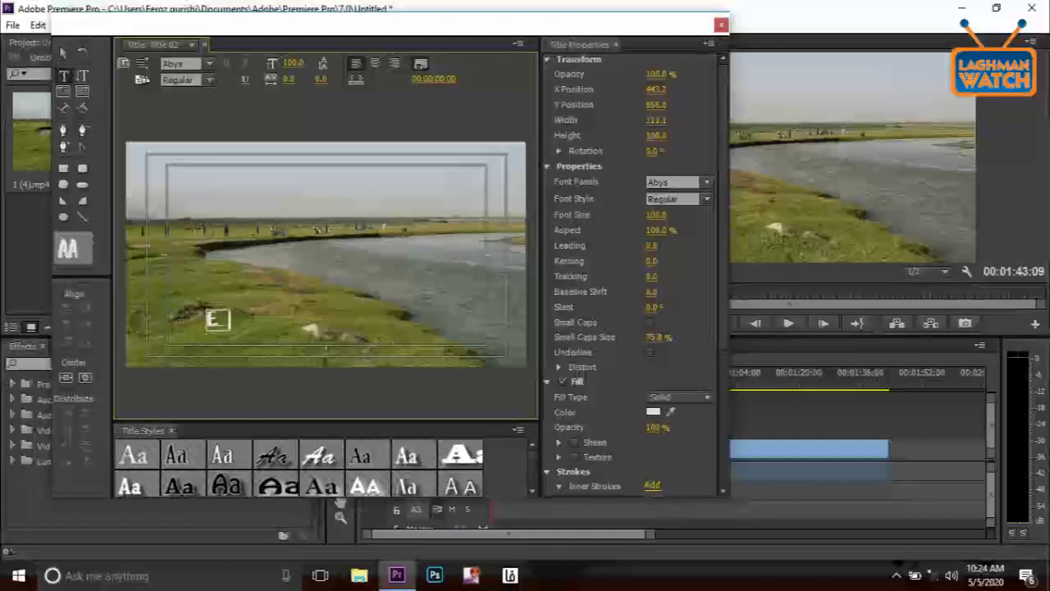
text(DIT BY FEROZ)
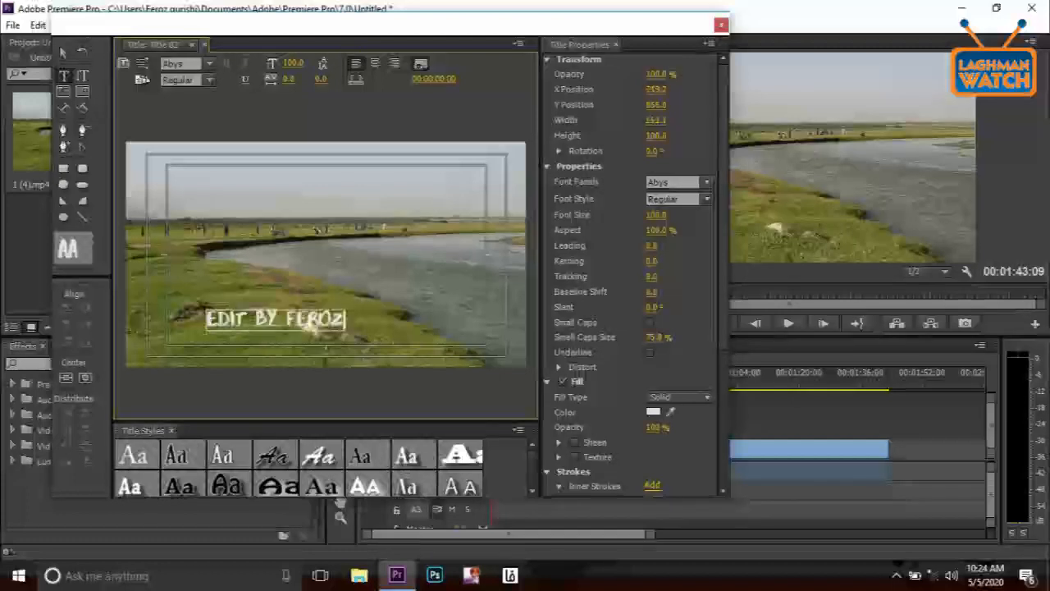
key(Escape)
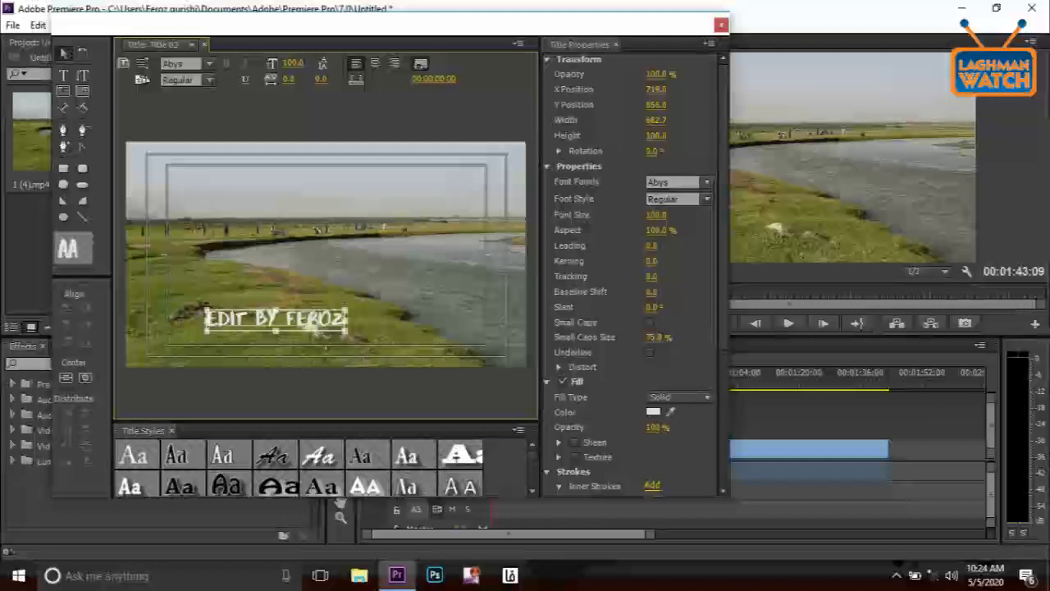
drag(314, 325, 354, 344)
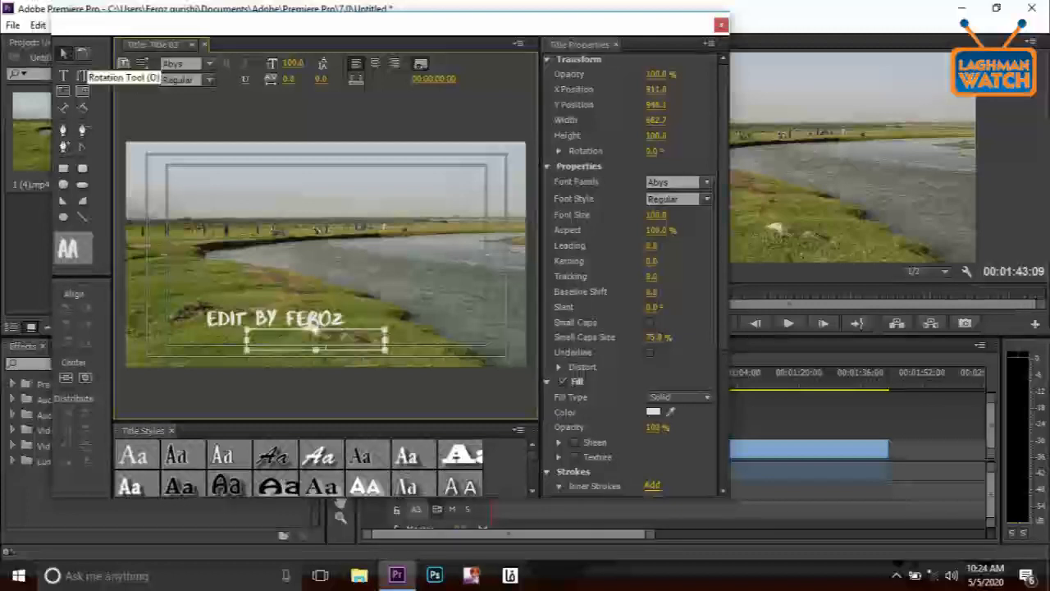
- Try a vertical text reading "EDIT BY" near the frame's upper-left corner and delete it
click(82, 54)
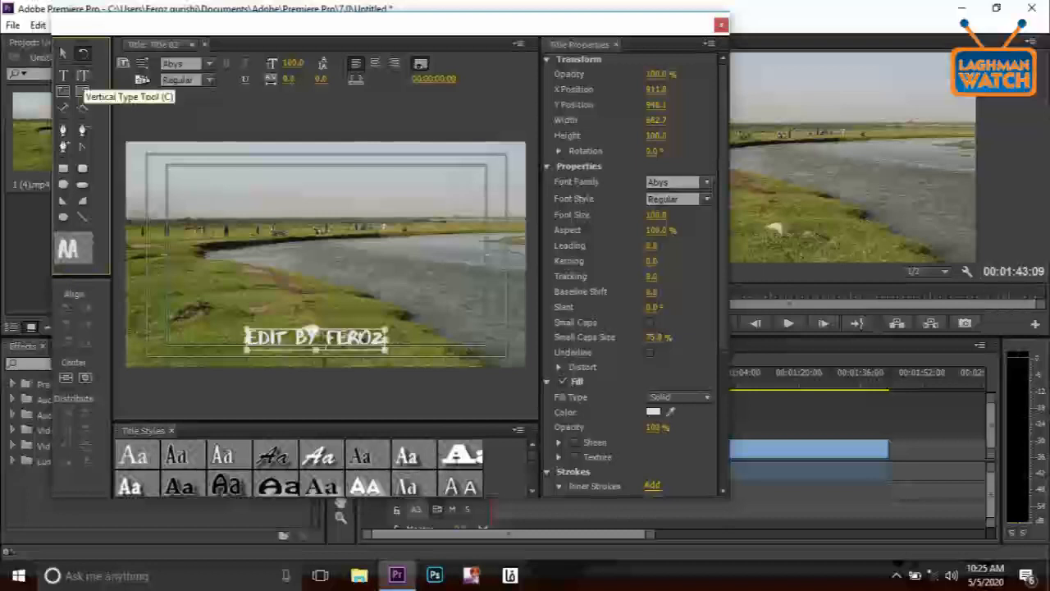
click(82, 75)
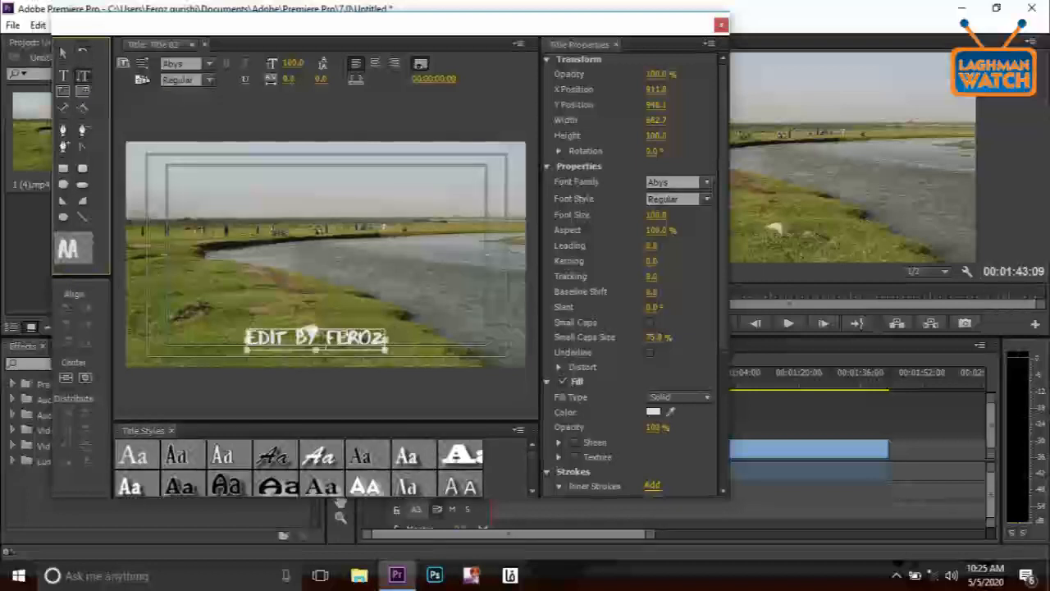
click(188, 174)
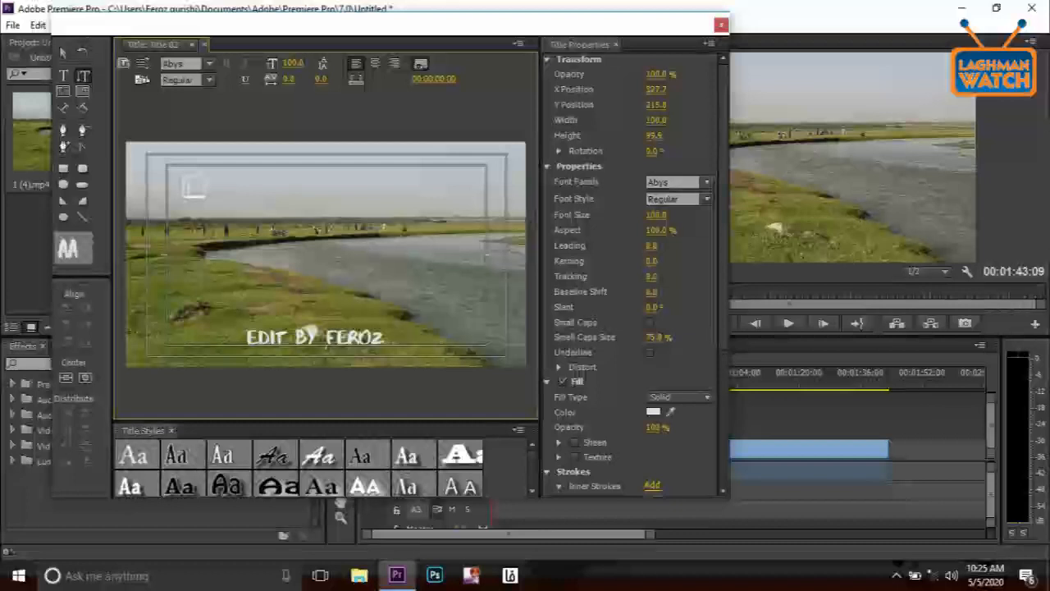
text(DIT BY)
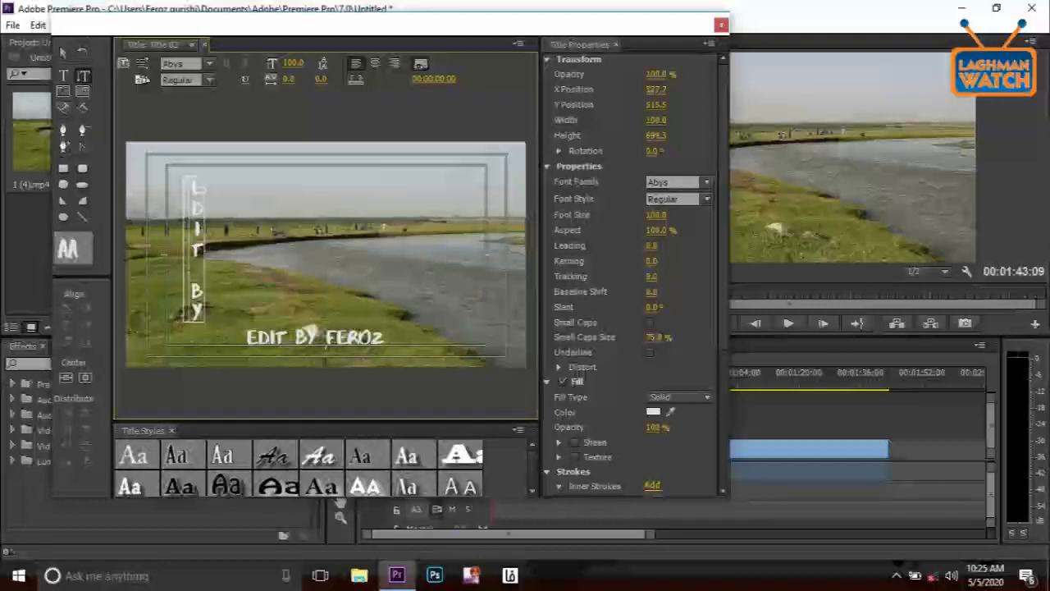
key(Escape)
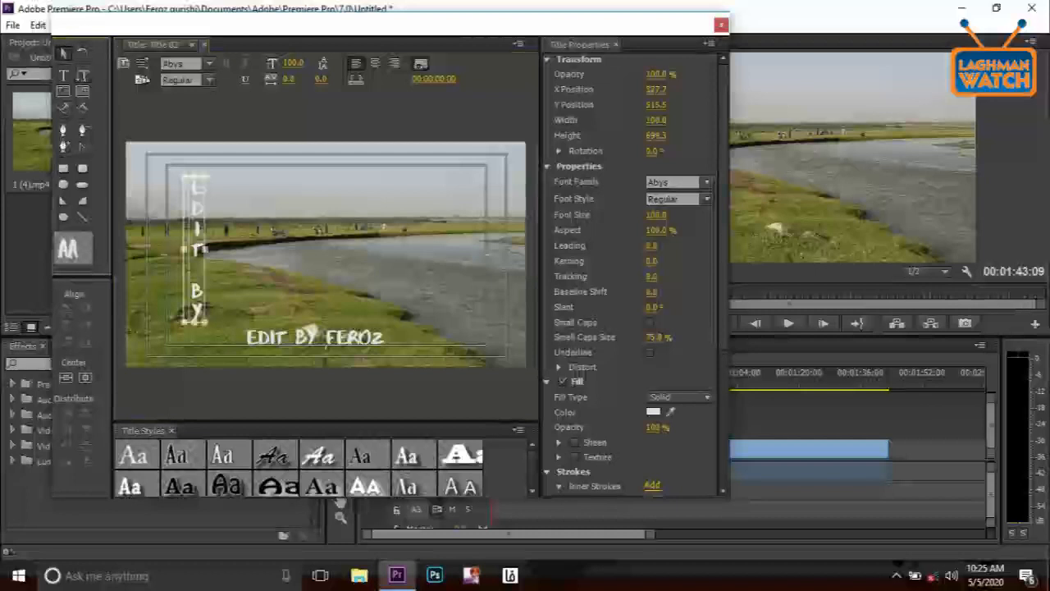
key(Delete)
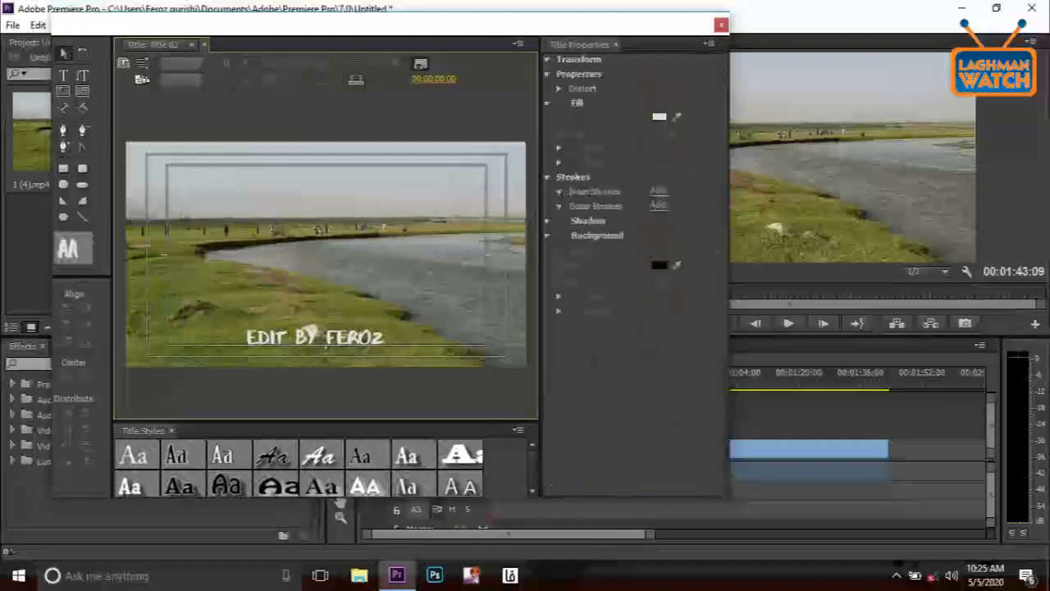
- Draw a sagging curved text path from the frame's left edge and write "EDIT BY" plus the editor's name along it
click(64, 108)
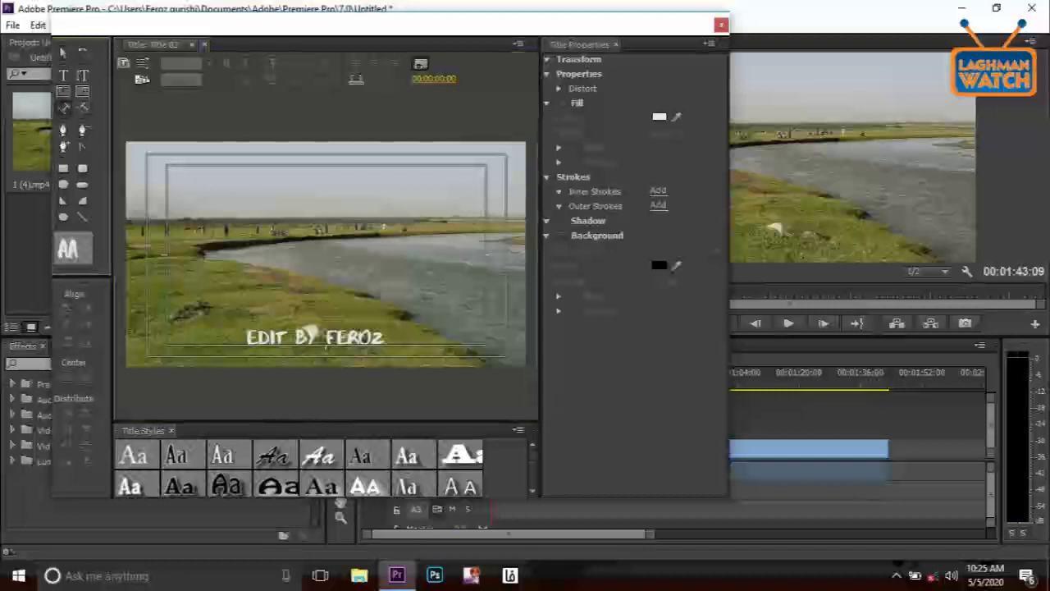
click(127, 248)
drag(382, 288, 466, 198)
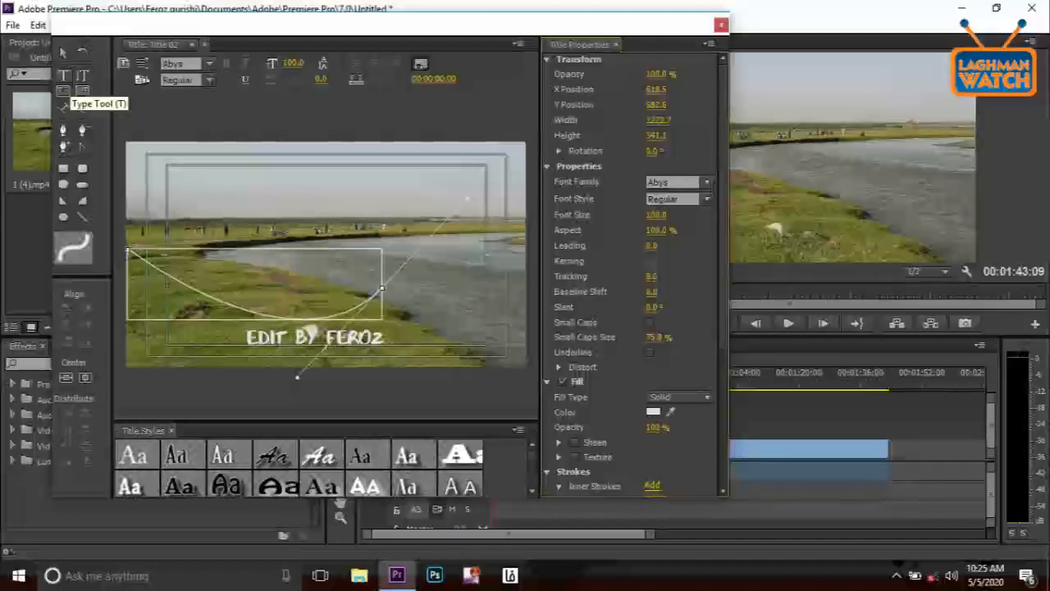
click(65, 76)
click(128, 247)
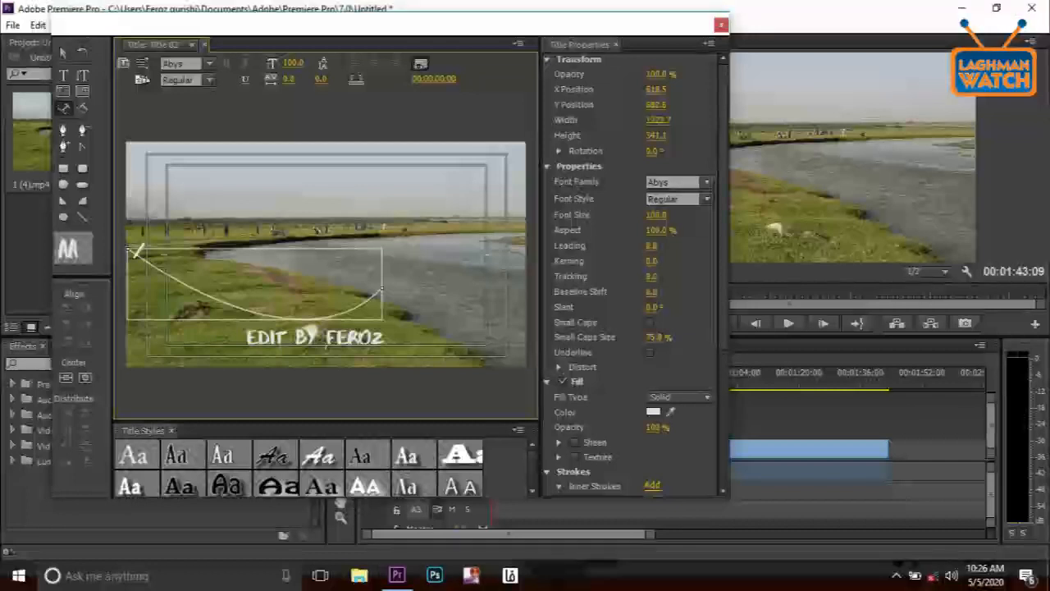
text(EDIT BY FEROZ)
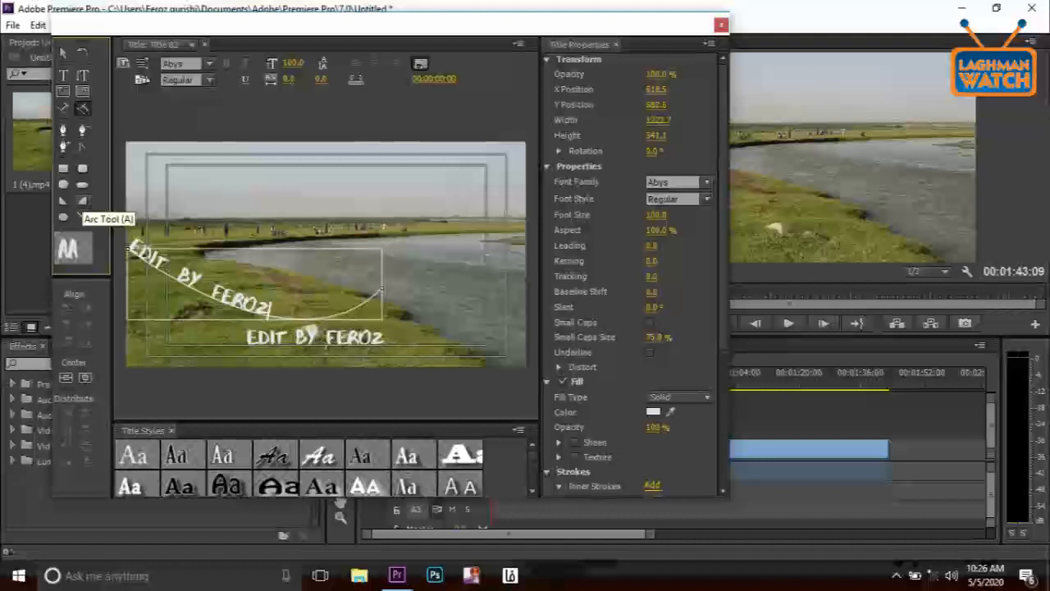
- Centre the curved path text vertically and horizontally in the frame and delete it
click(67, 378)
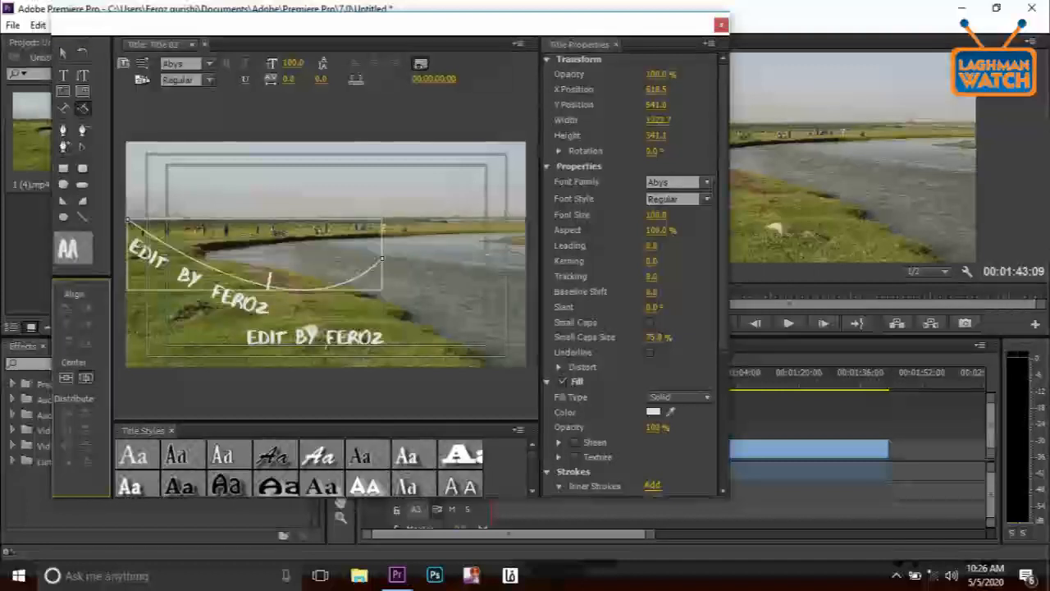
click(85, 377)
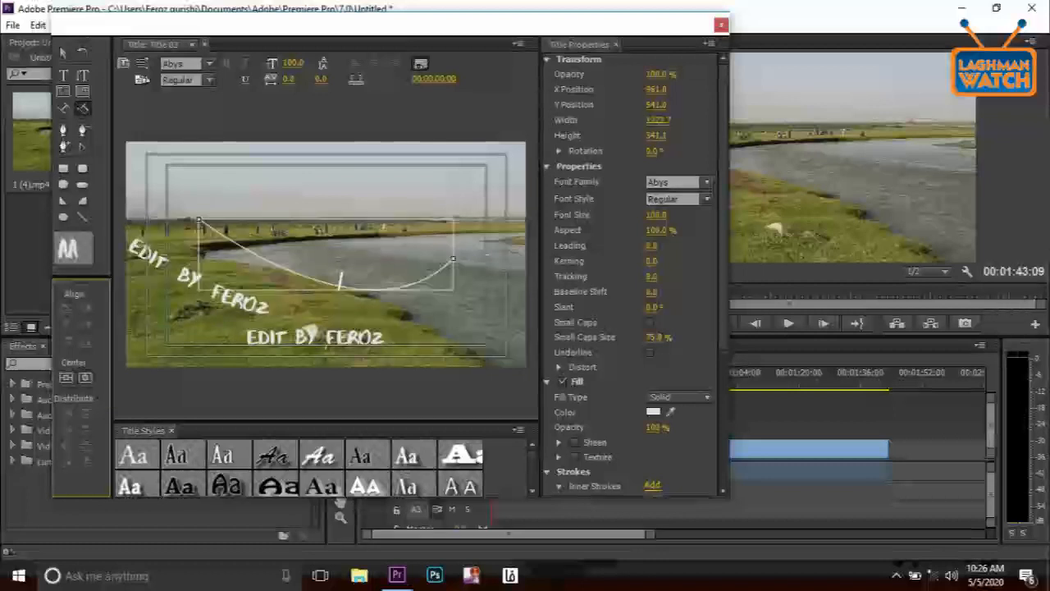
click(65, 53)
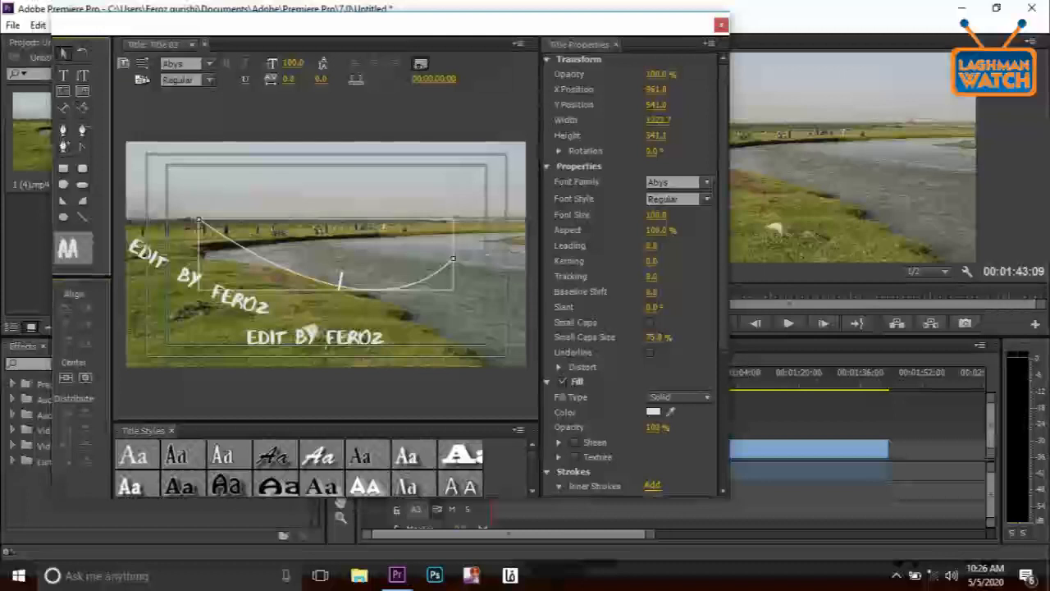
key(Delete)
- Change the remaining horizontal credit text's font family to Arial
click(319, 333)
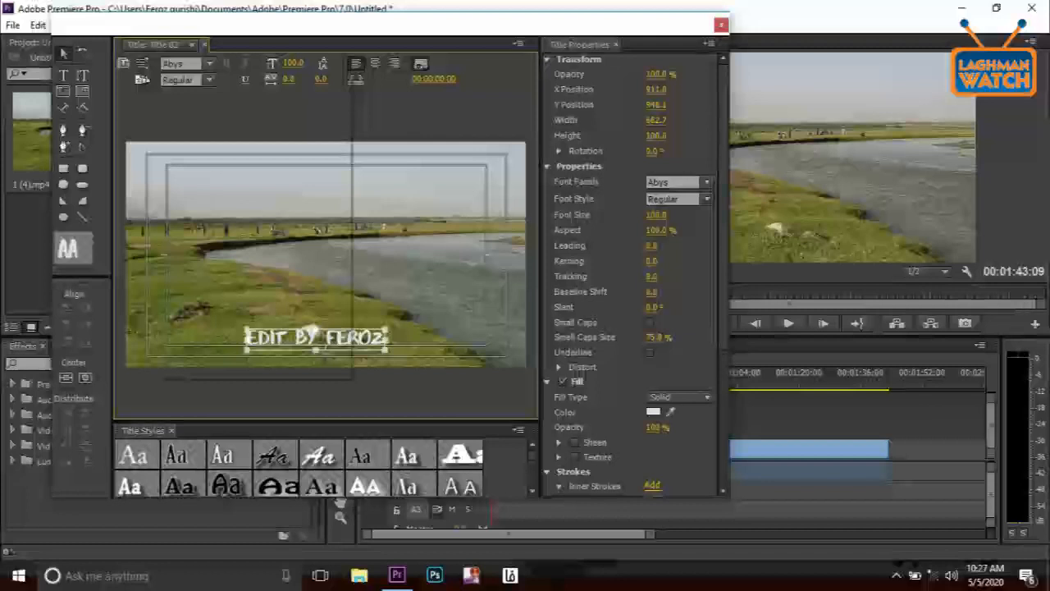
click(1032, 8)
click(209, 63)
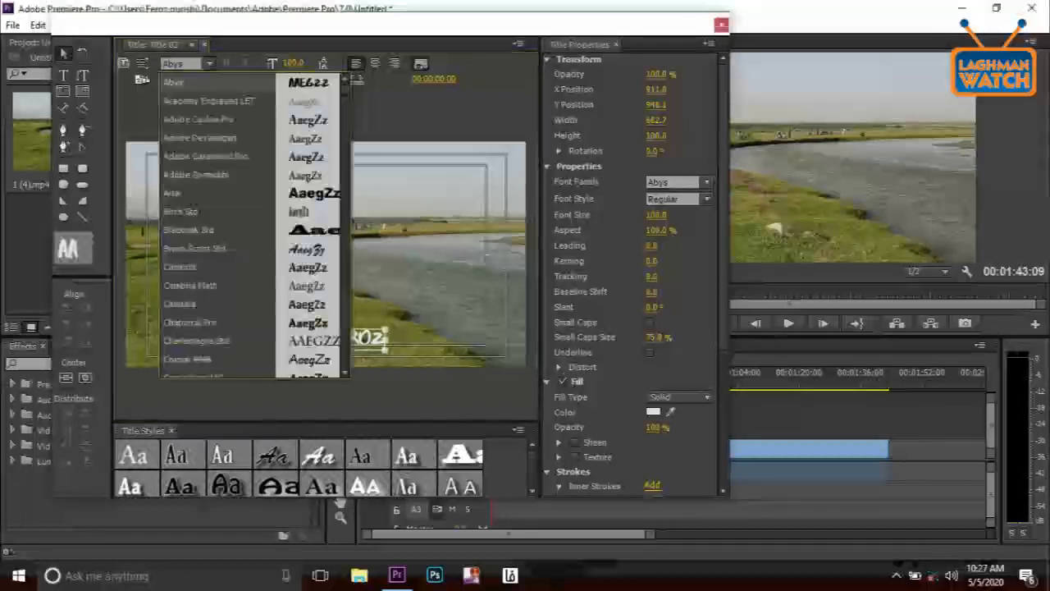
click(215, 192)
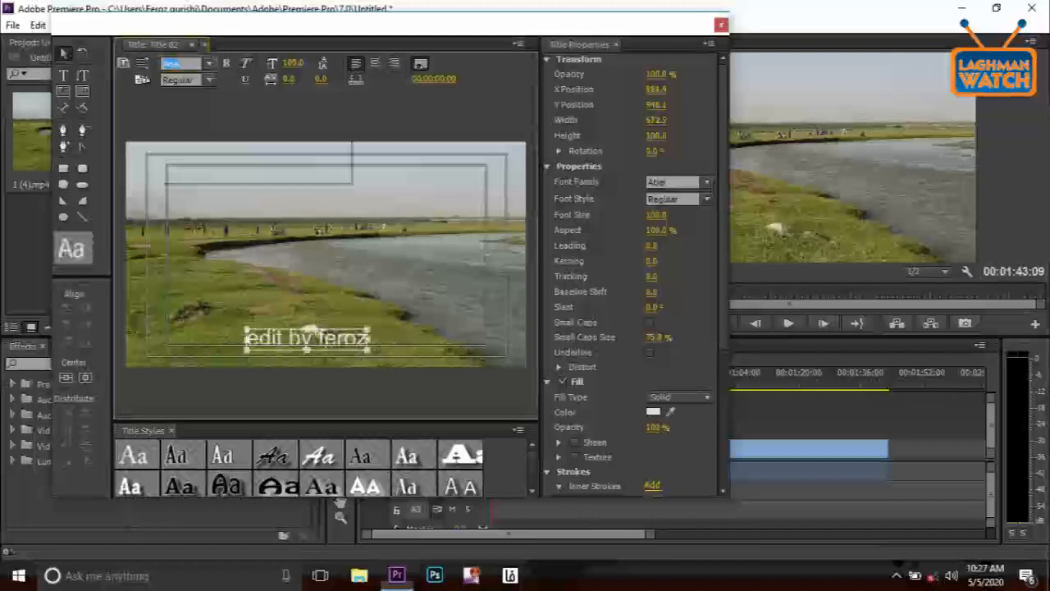
- Try the Black font style on the credit text and return it to Regular
click(209, 79)
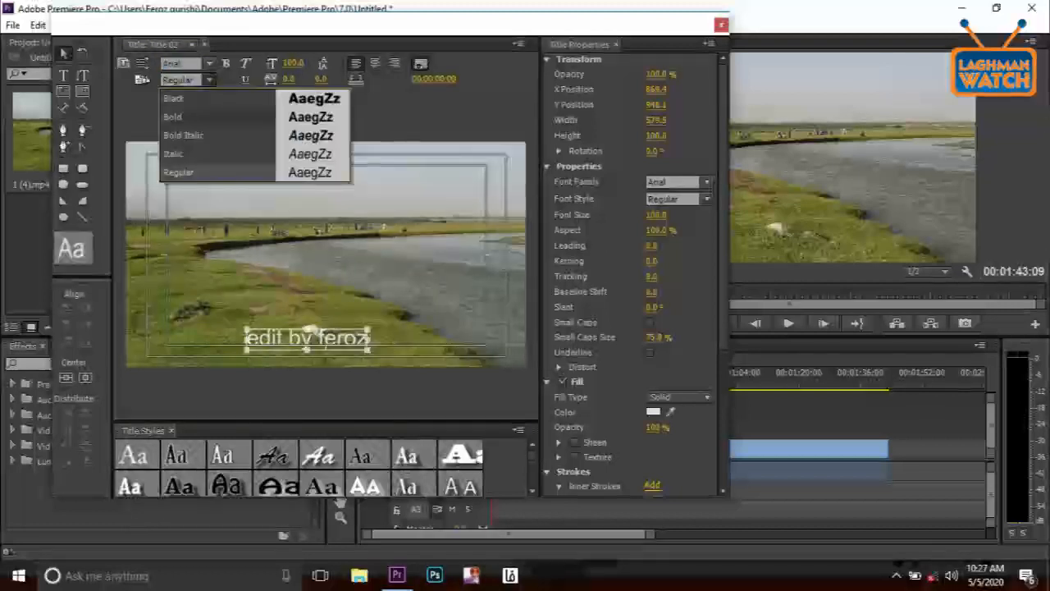
click(215, 98)
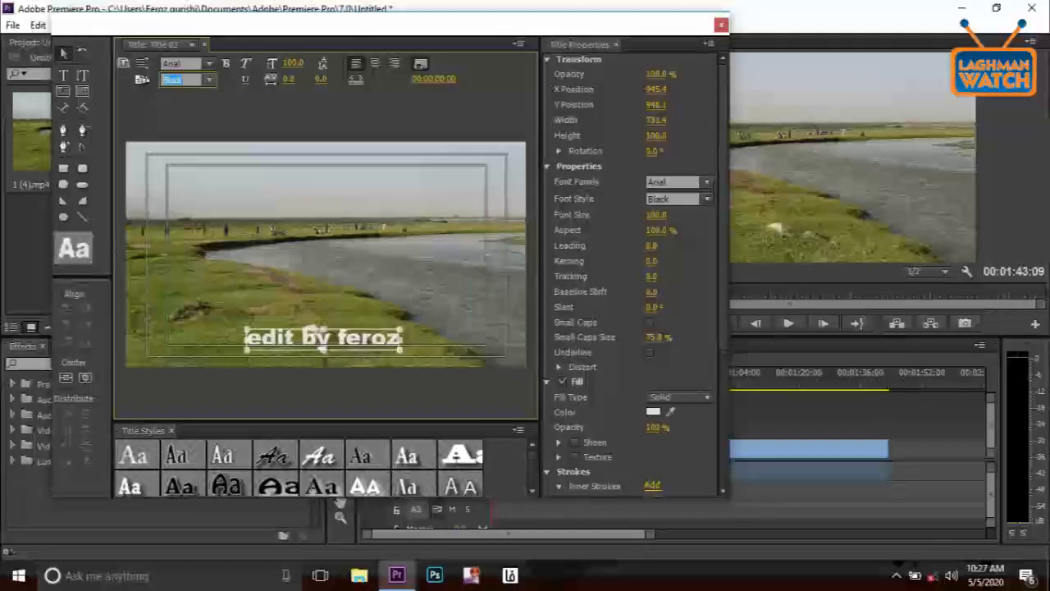
click(209, 79)
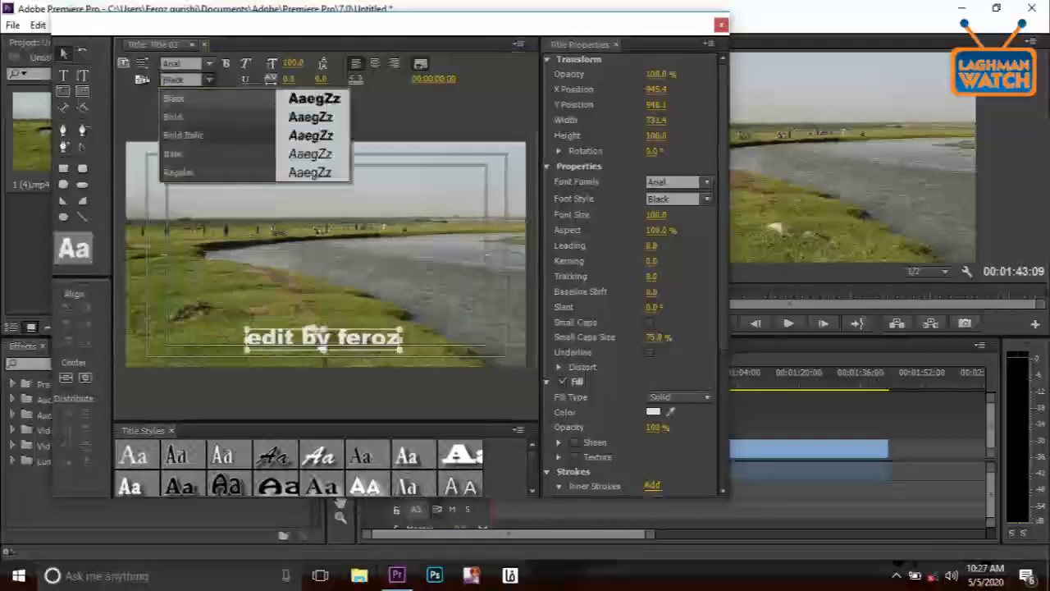
click(215, 172)
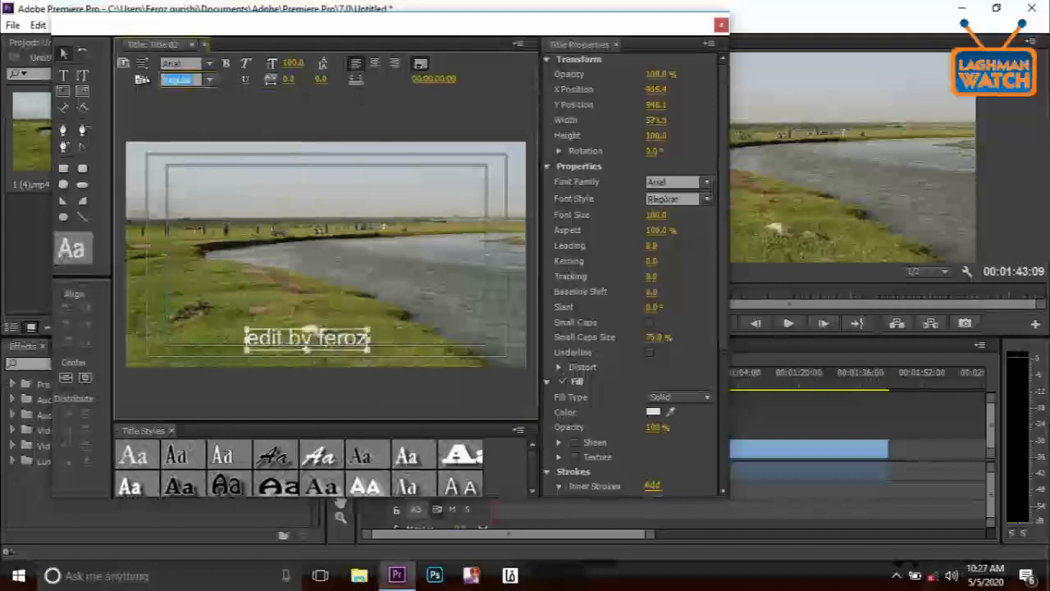
- Set the credit text's font style to Bold, trying italic and underline without keeping them
click(209, 79)
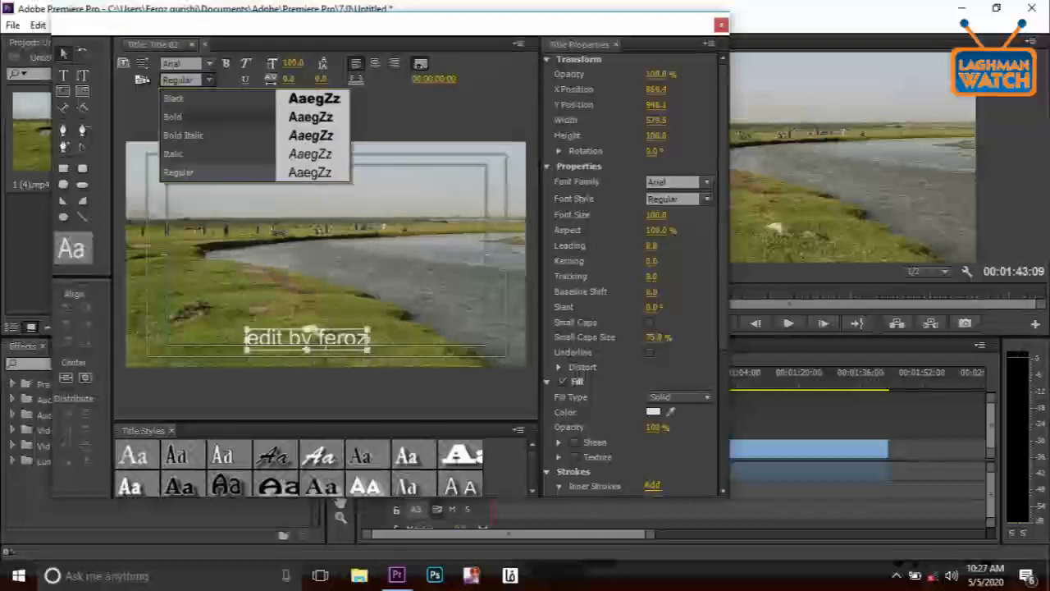
click(215, 117)
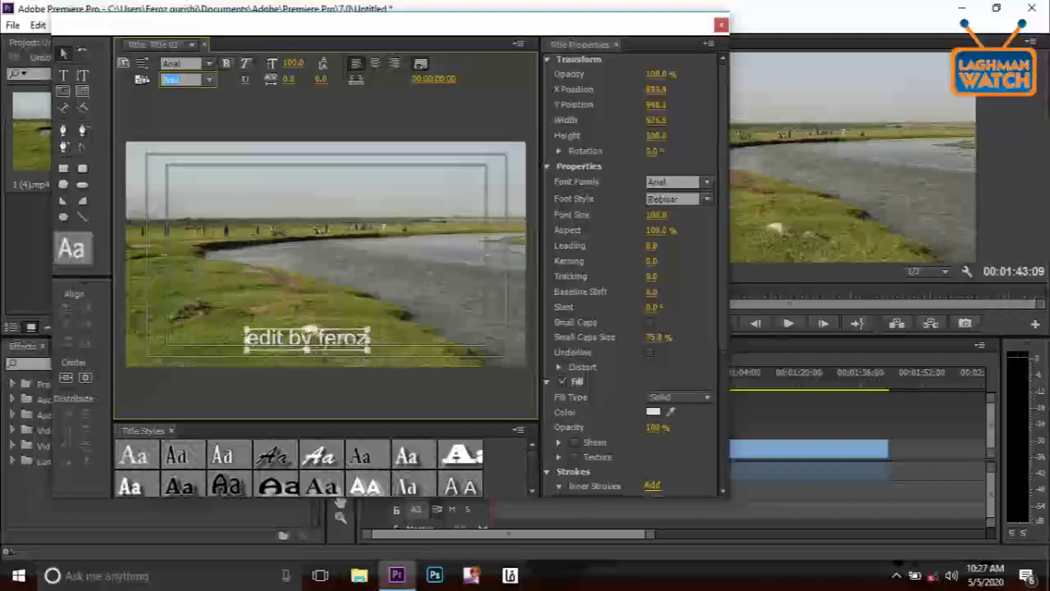
click(246, 63)
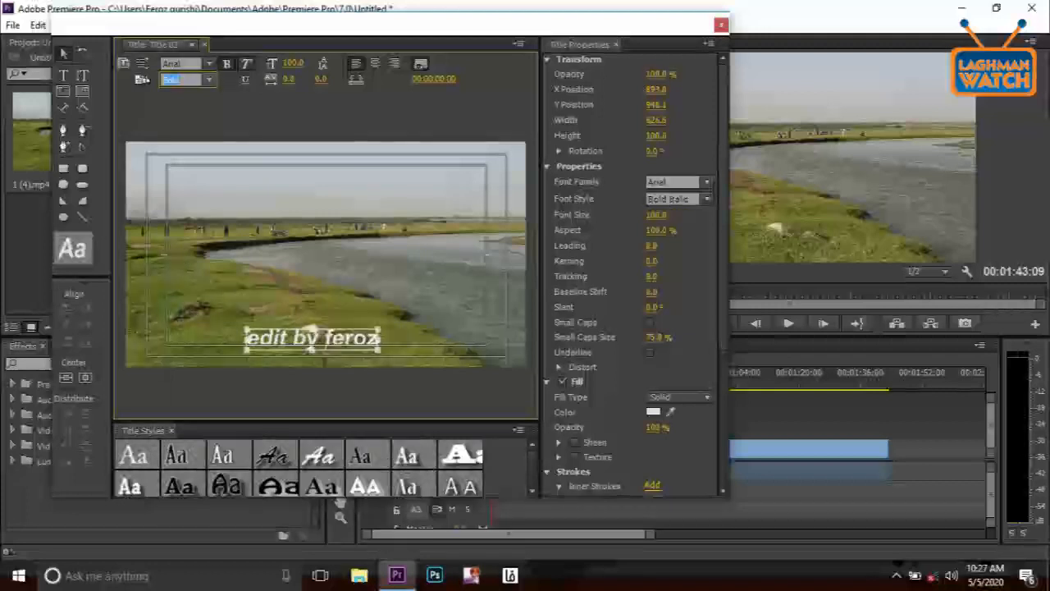
click(246, 63)
click(245, 79)
click(245, 79)
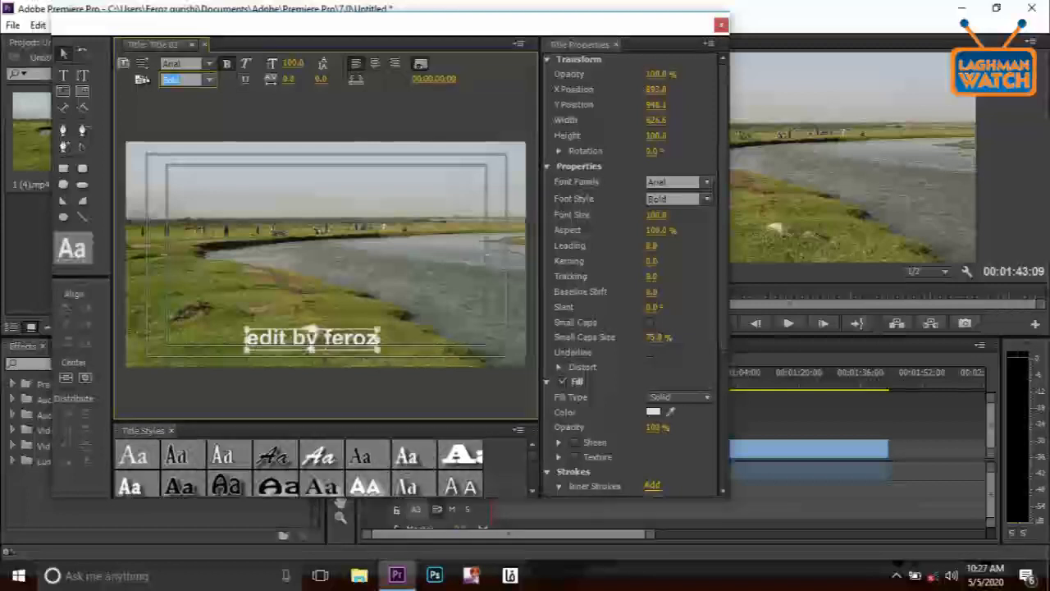
- Enlarge the credit text to a font size of about 145 and widen its kerning to about 13
drag(293, 63, 319, 63)
drag(293, 63, 333, 80)
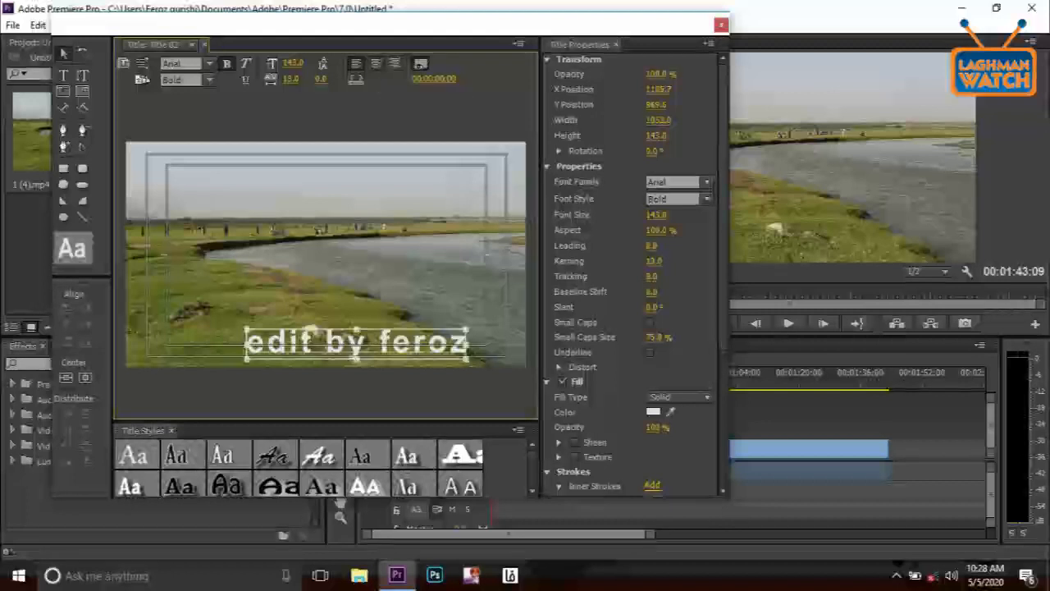
- Right-align the credit text and move it up and left, inside the frame's inner safe margin
click(394, 63)
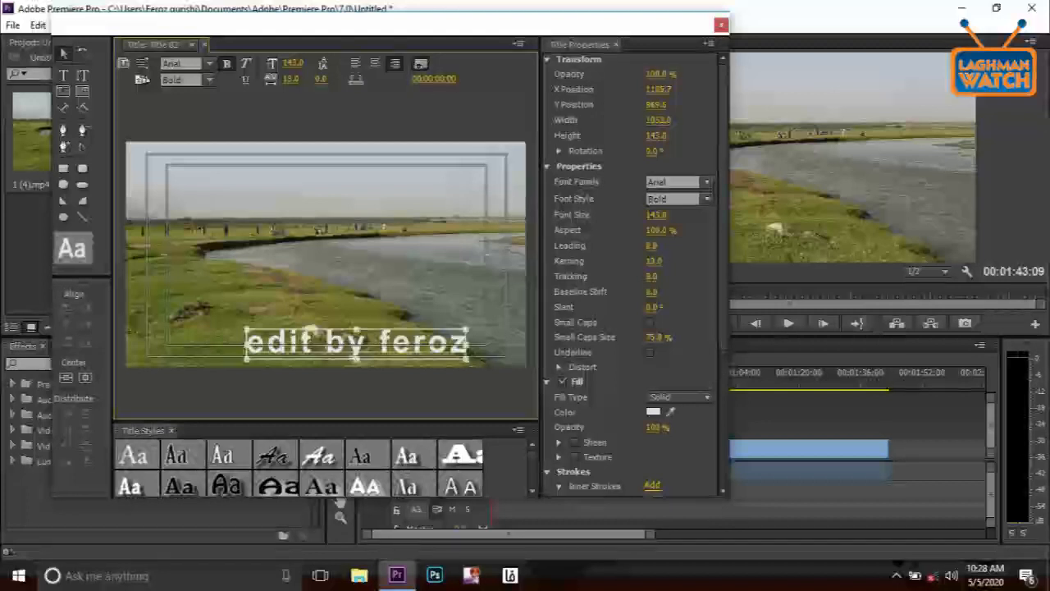
drag(310, 342, 278, 324)
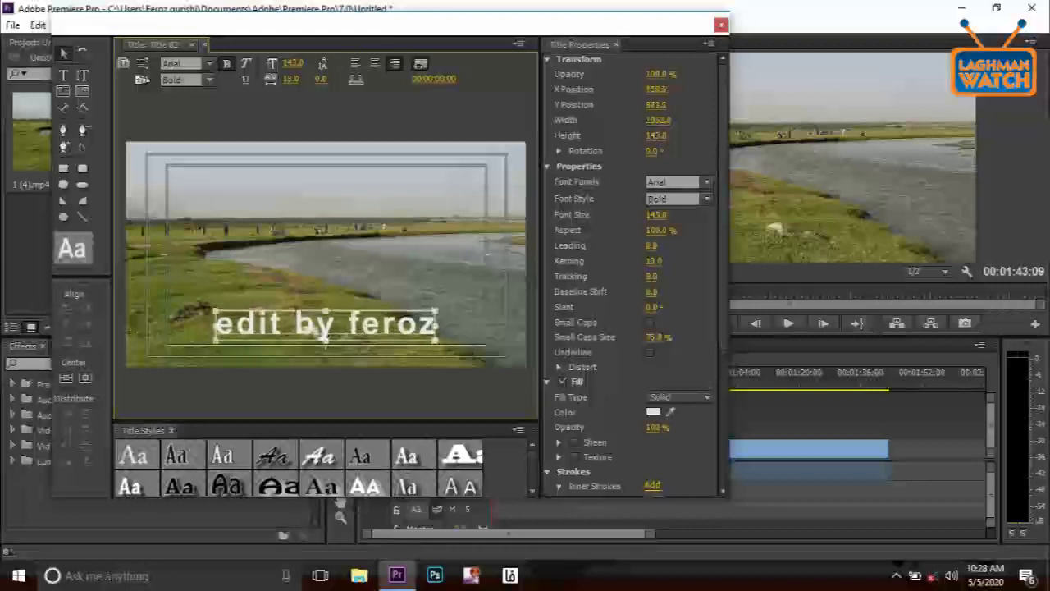
- Hide and restore the background video behind the title, and change the credit text's fill color to red
click(420, 64)
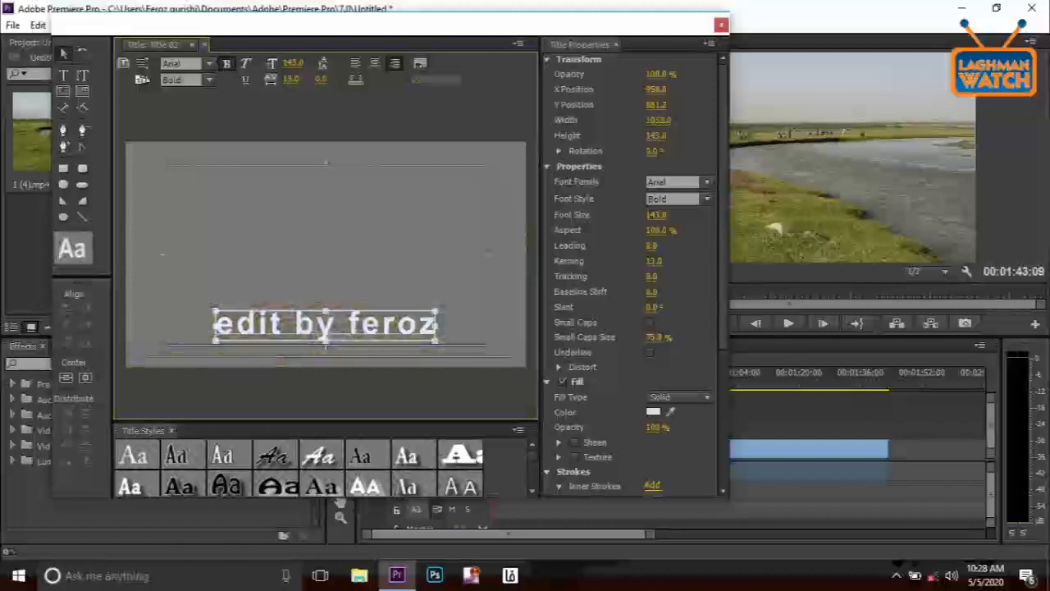
click(420, 64)
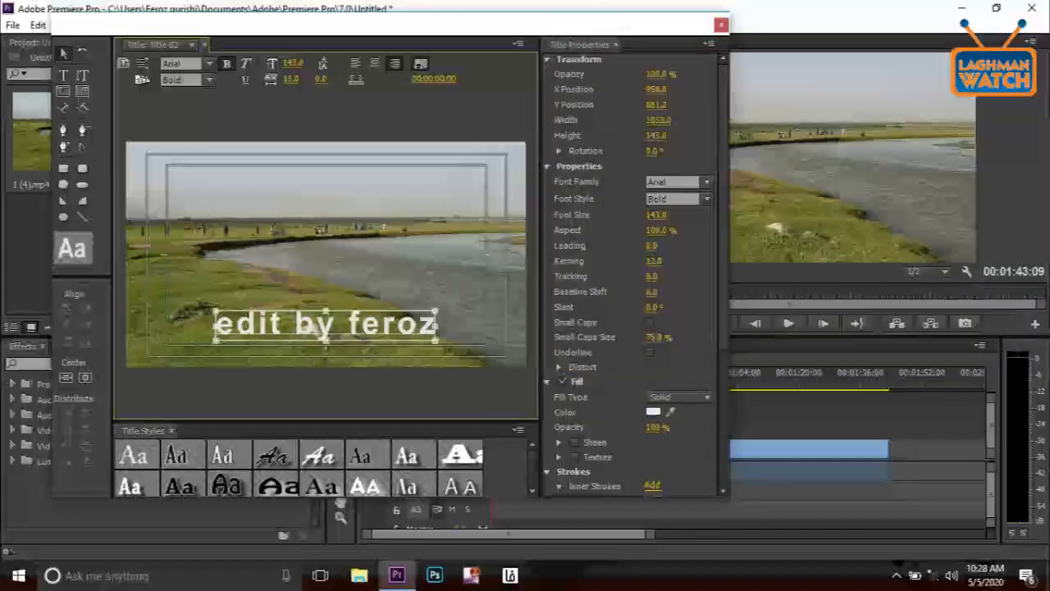
click(653, 412)
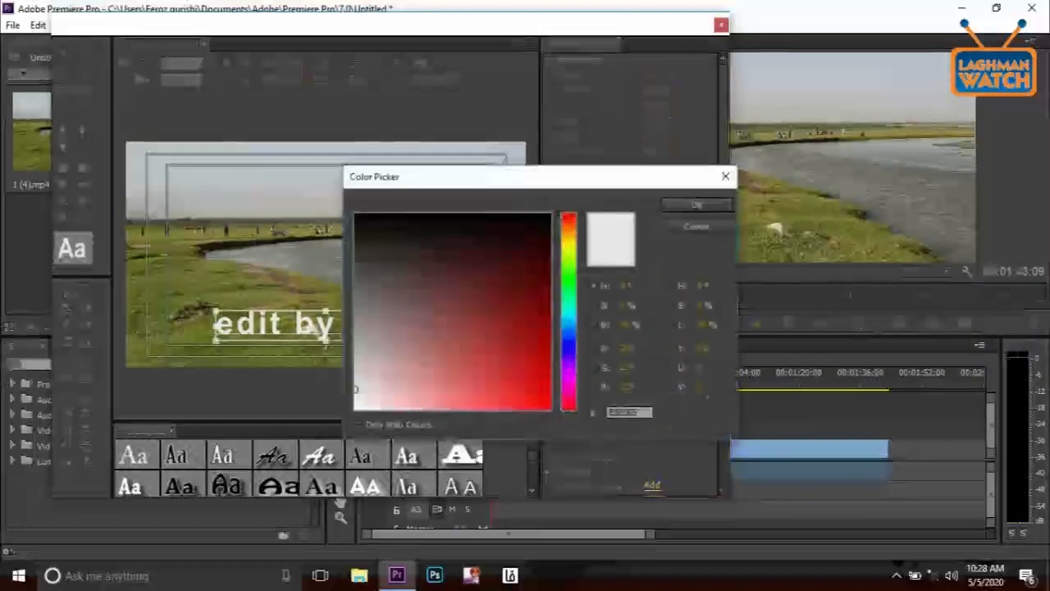
click(536, 357)
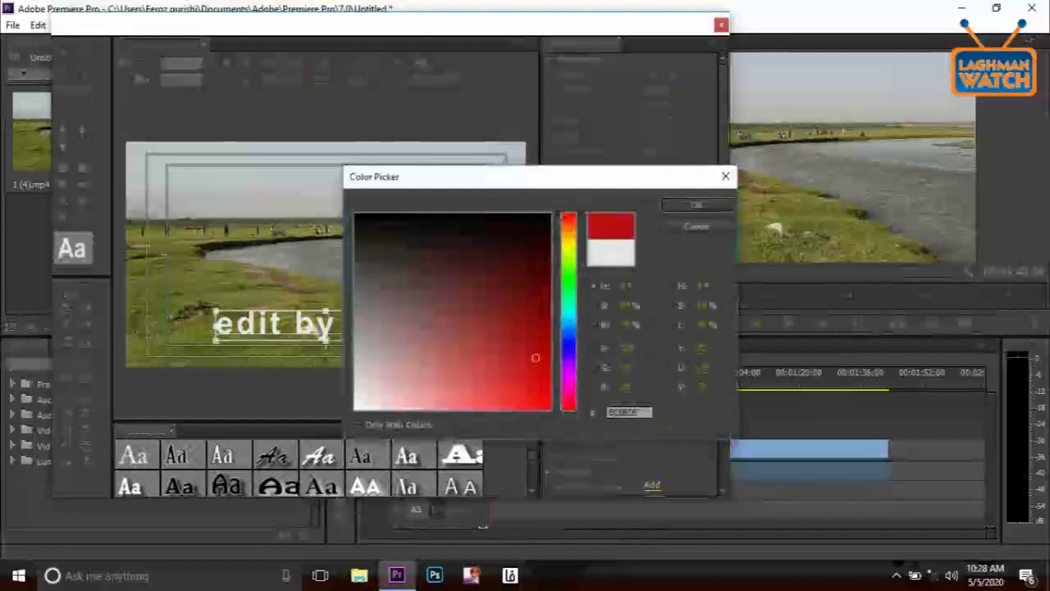
click(696, 204)
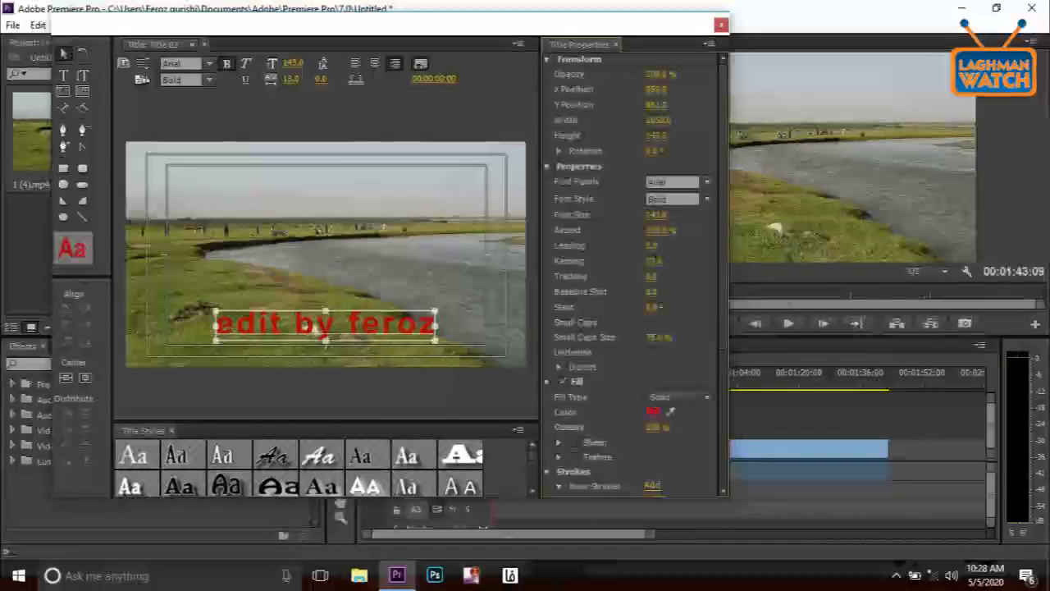
- Enlarge the credit text to a font size of about 189 and move it slightly up and right in the frame
scroll(632, 262, down, 3)
scroll(632, 270, down, 1)
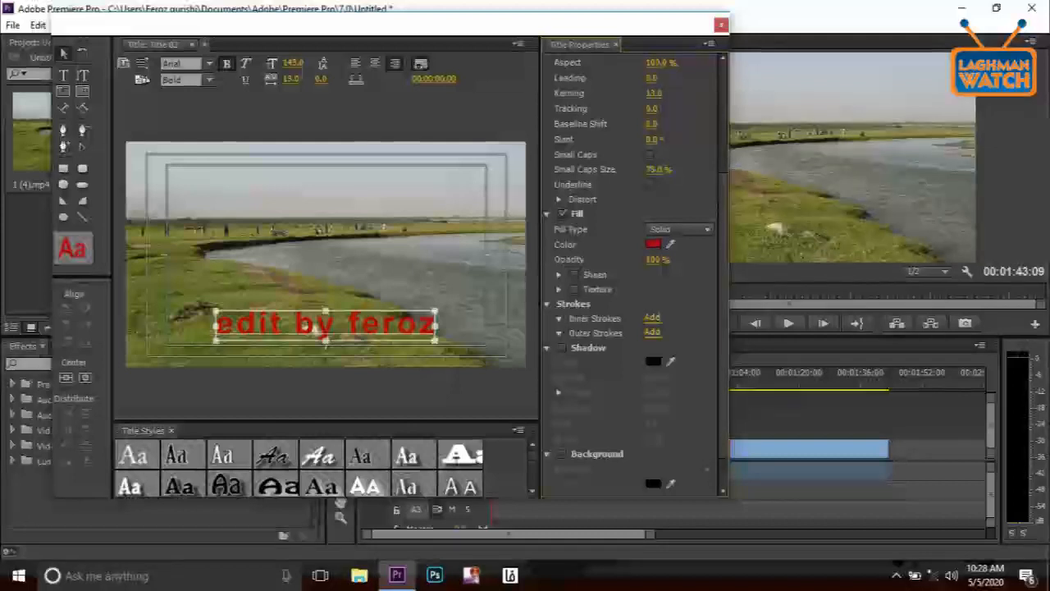
drag(216, 340, 156, 351)
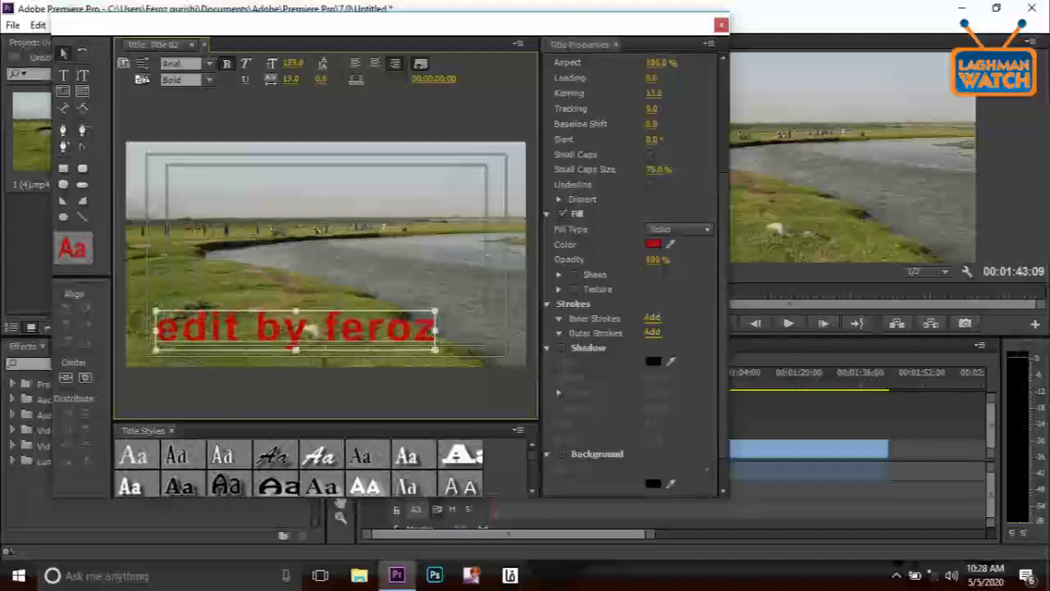
drag(270, 334, 282, 311)
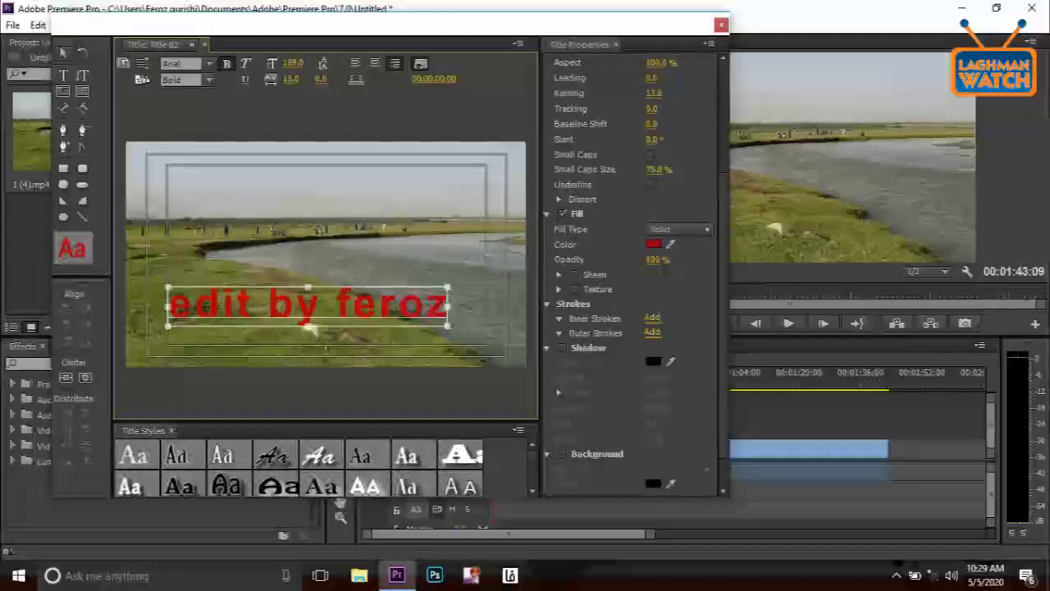
- Try a white inner edge stroke of about size 13 on the credit text and disable it
click(652, 318)
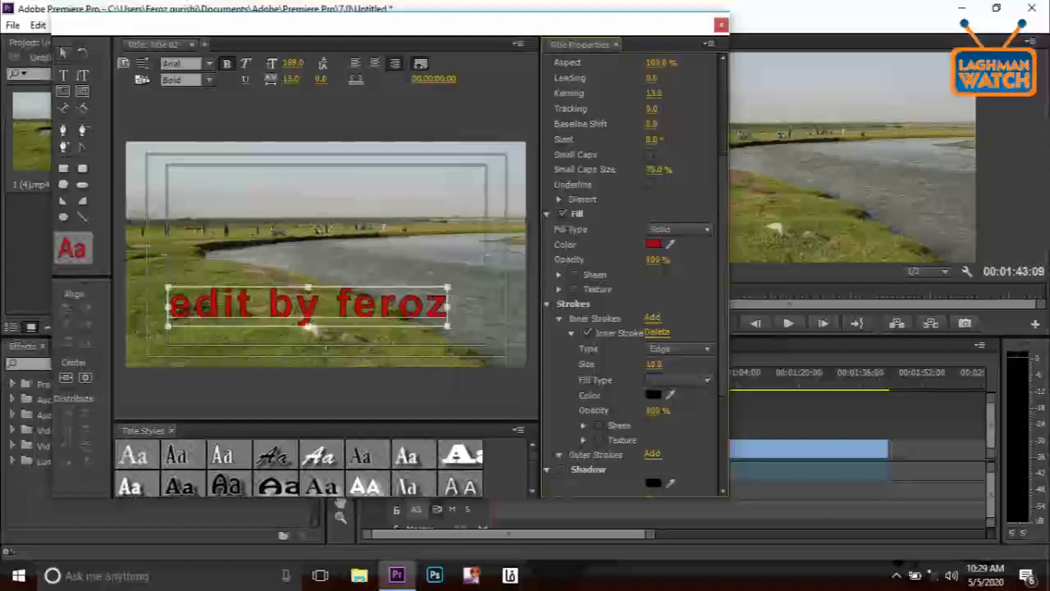
mouse_move(653, 364)
mouse_down()
mouse_move(721, 364)
mouse_move(665, 363)
mouse_up()
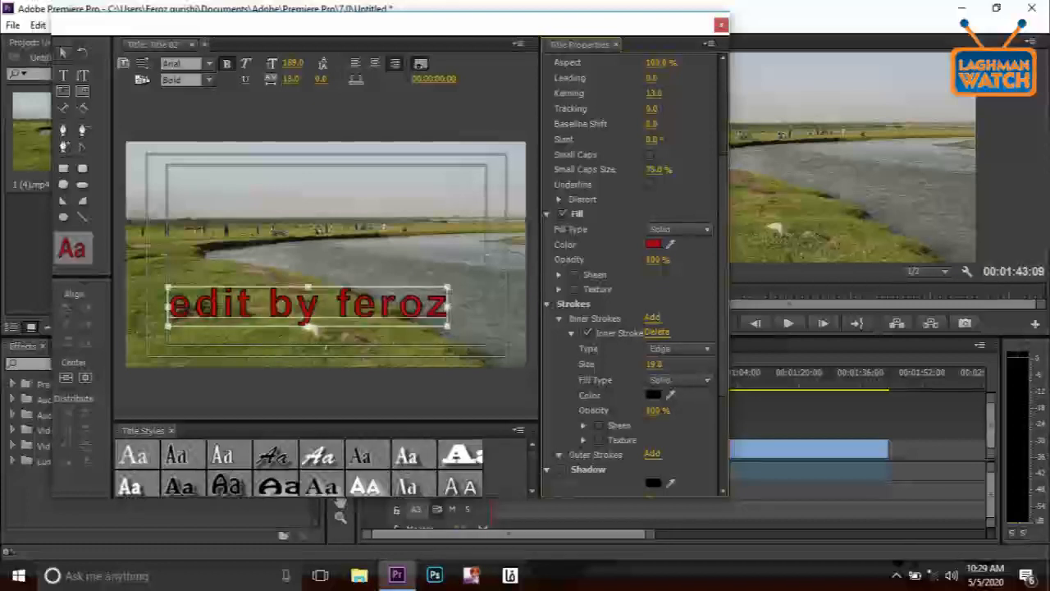
click(653, 394)
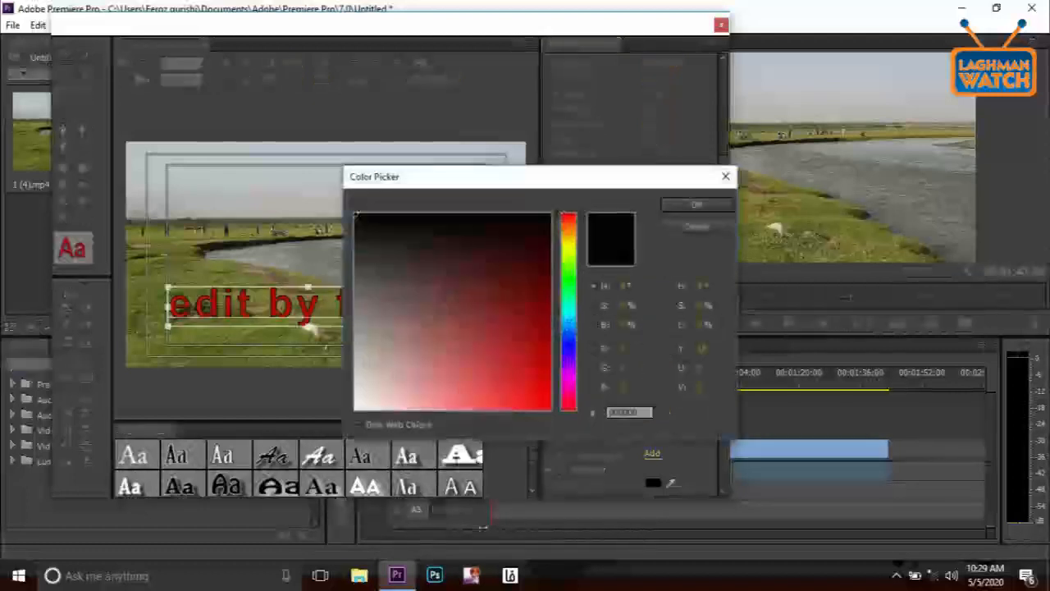
click(357, 402)
click(696, 204)
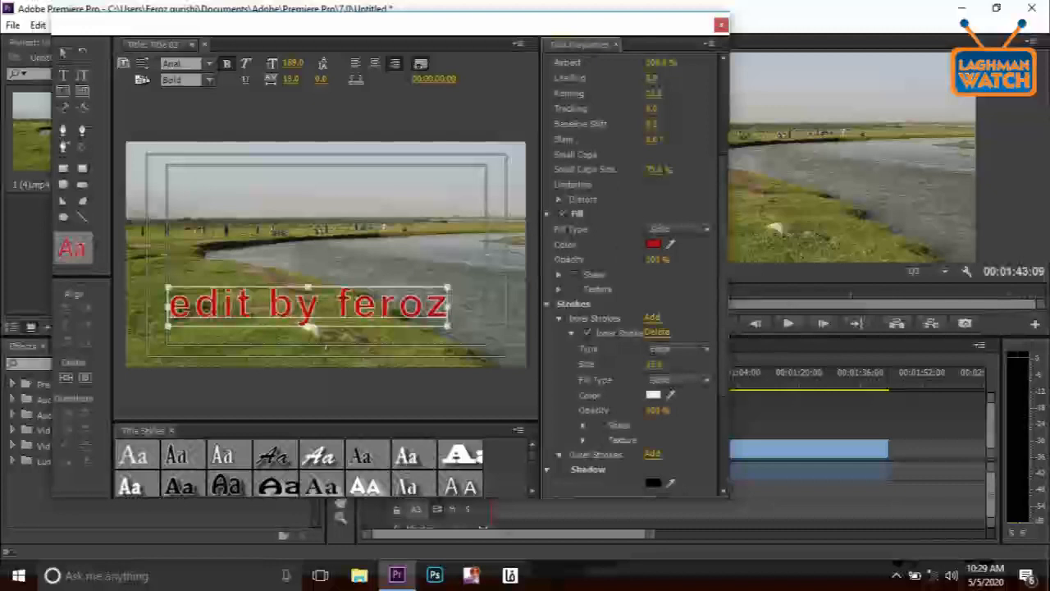
scroll(632, 287, down, 3)
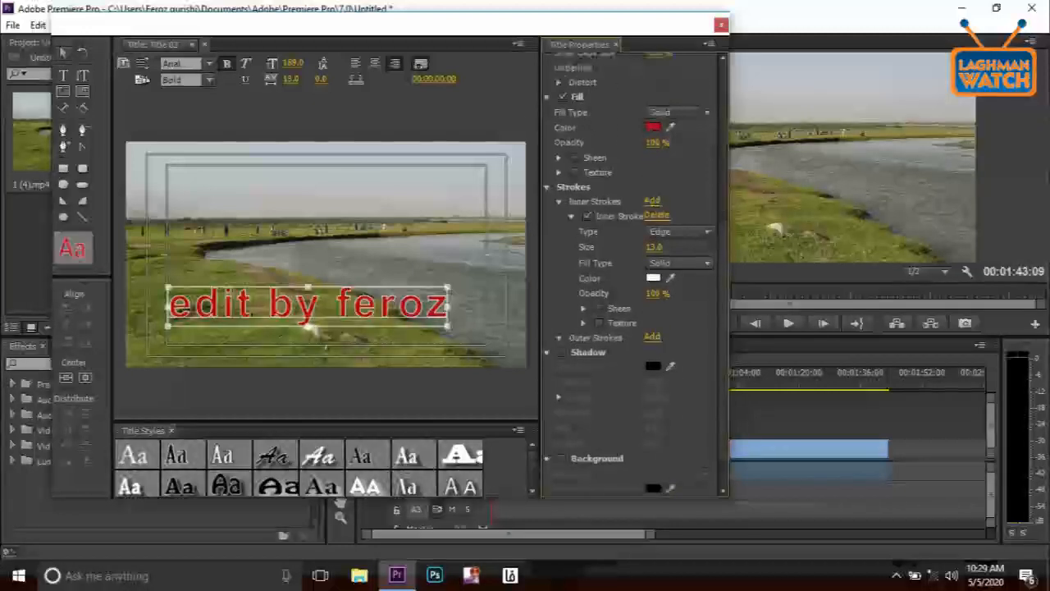
click(586, 216)
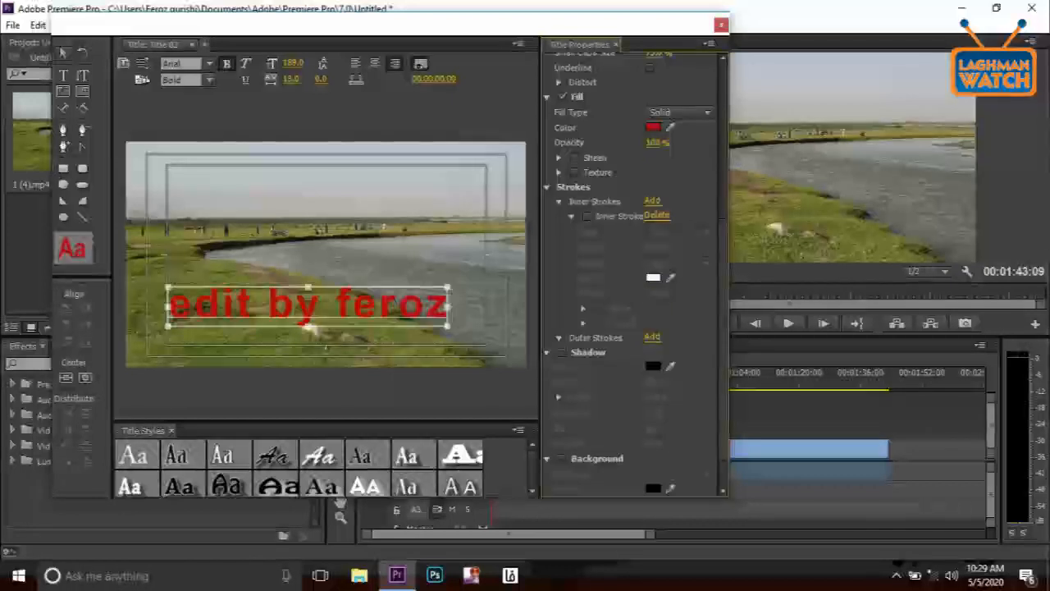
- Enable a shadow on the credit text with an angle of about -248°, a distance of 29 and a size of 23
click(562, 352)
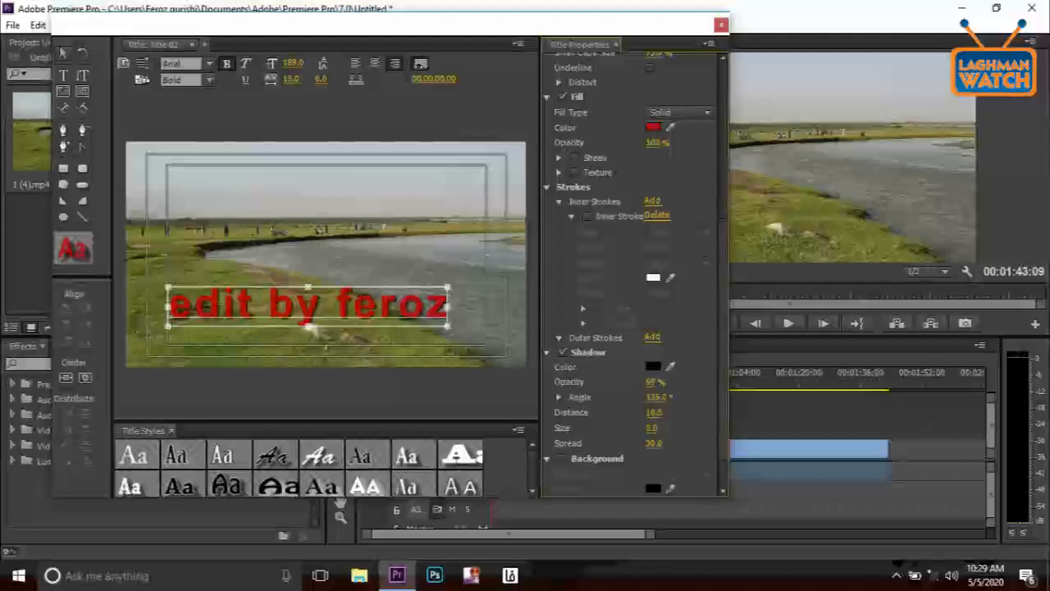
drag(657, 397, 362, 397)
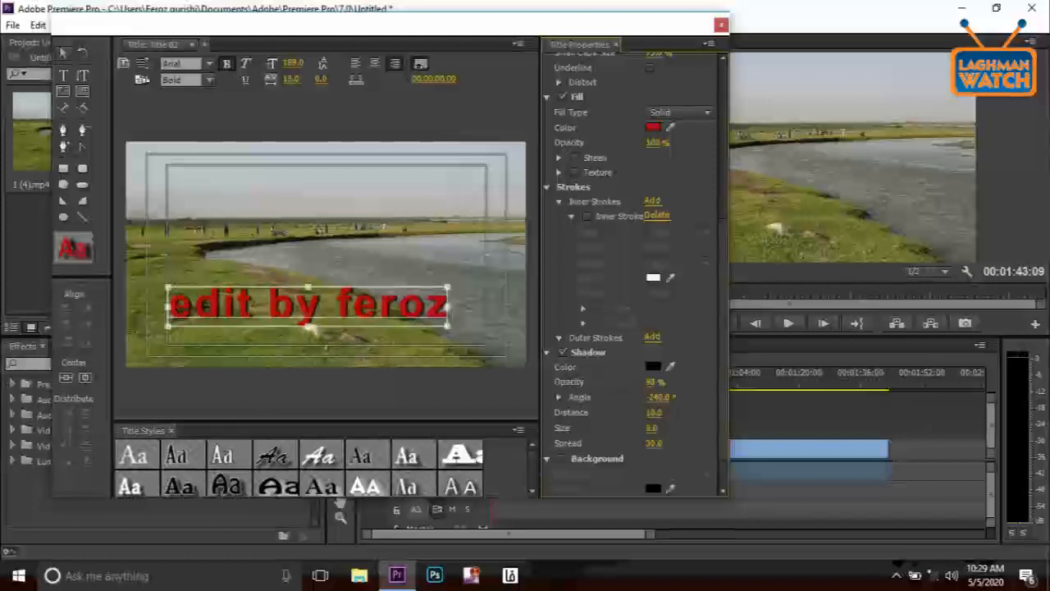
mouse_move(654, 412)
mouse_down()
mouse_move(669, 413)
mouse_move(663, 428)
mouse_up()
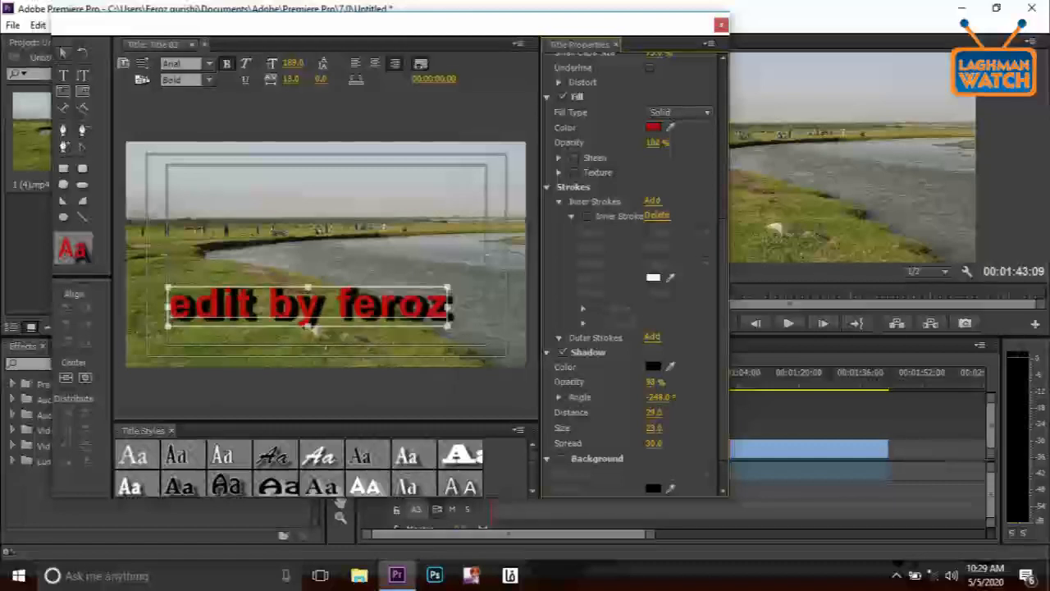
- Try a blue-violet color for the credit text's shadow and turn the shadow off
click(653, 366)
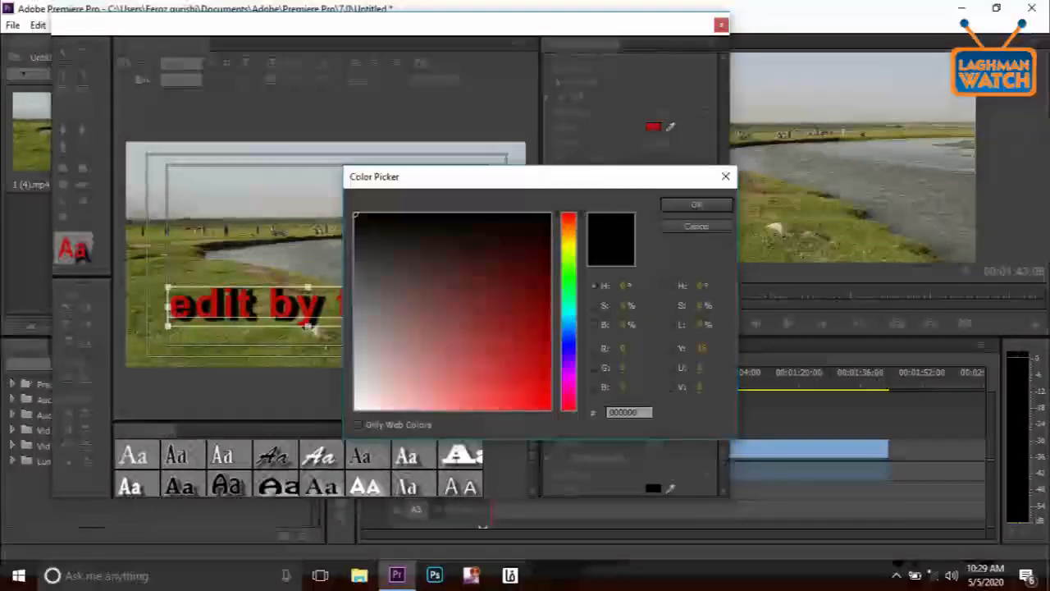
click(568, 355)
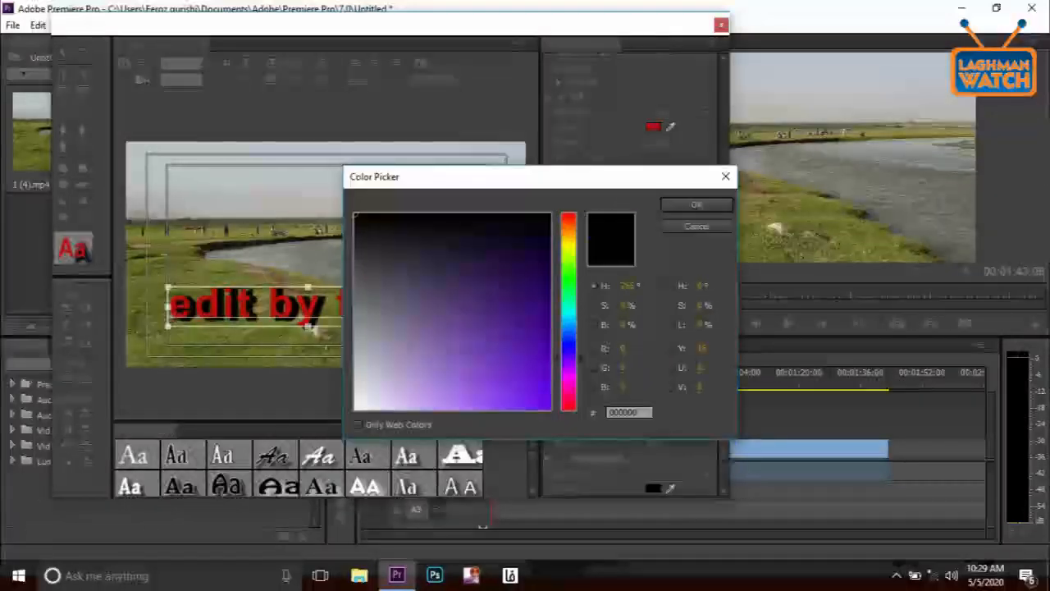
click(534, 354)
click(696, 205)
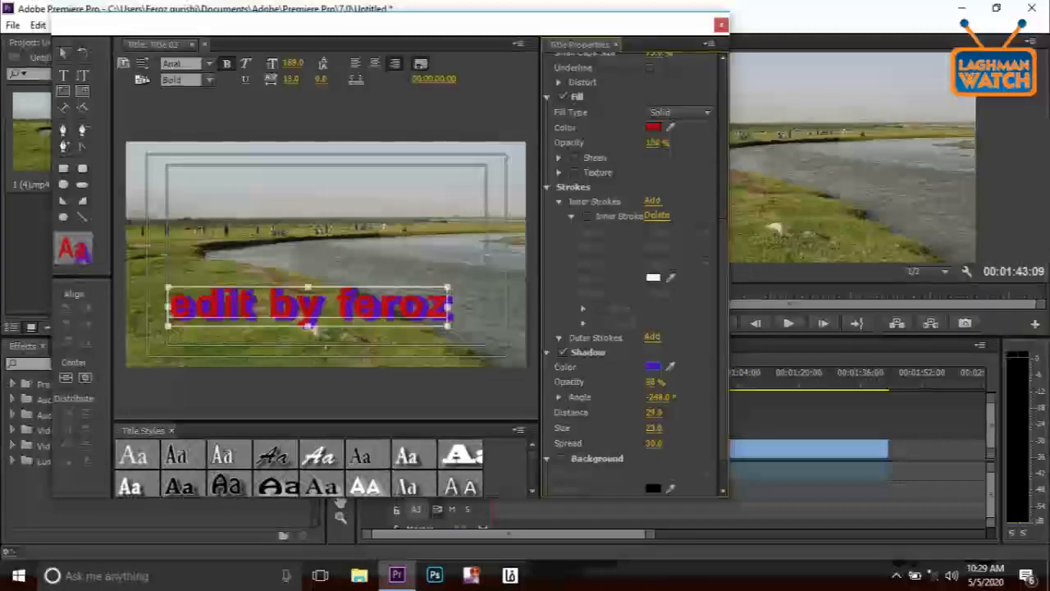
click(562, 352)
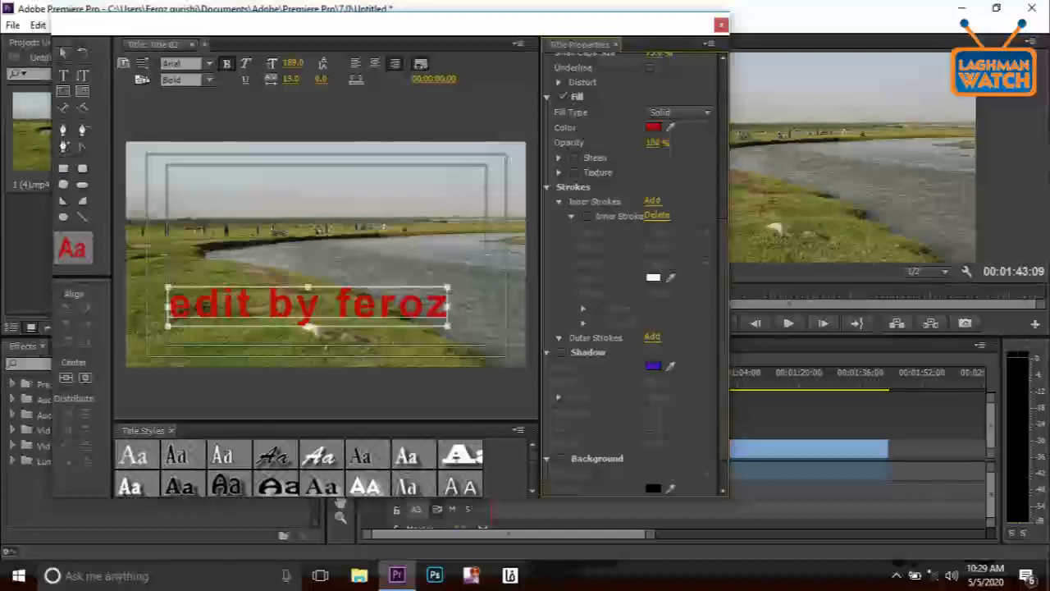
- Try a solid black background behind the credit text and turn it off
scroll(632, 271, down, 1)
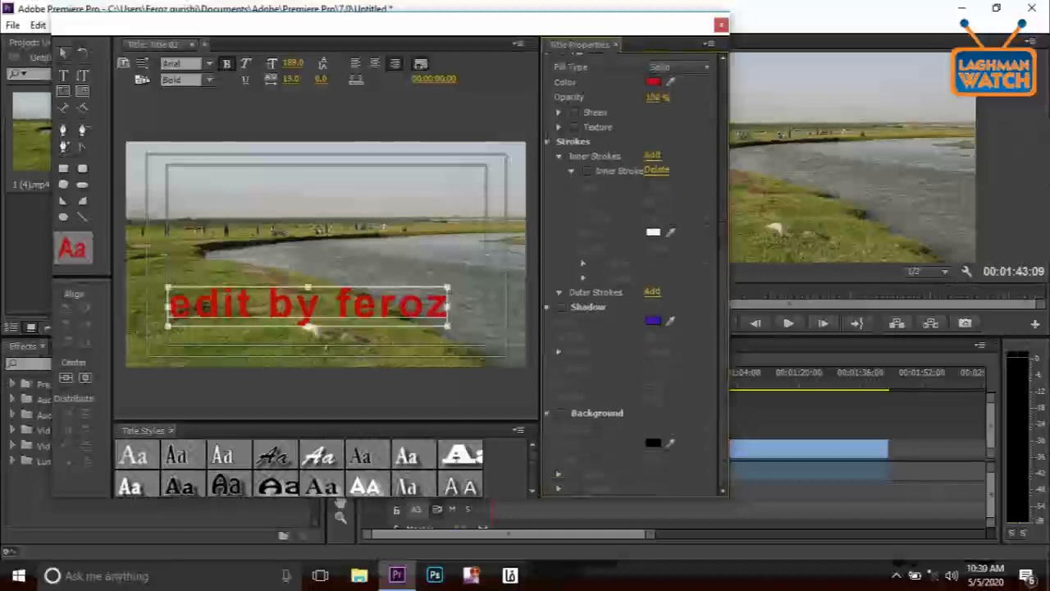
click(562, 413)
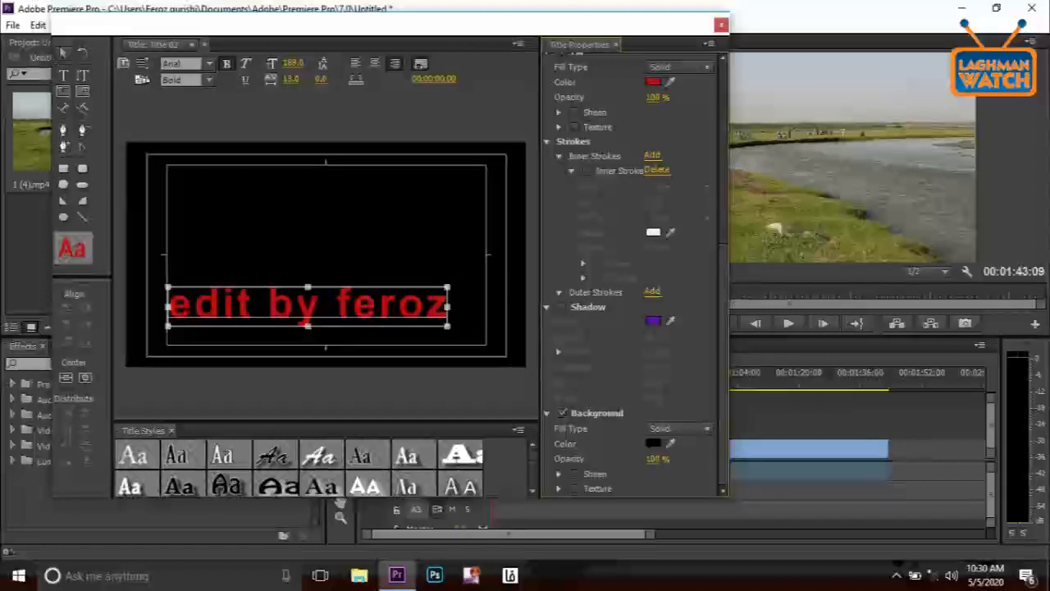
click(562, 413)
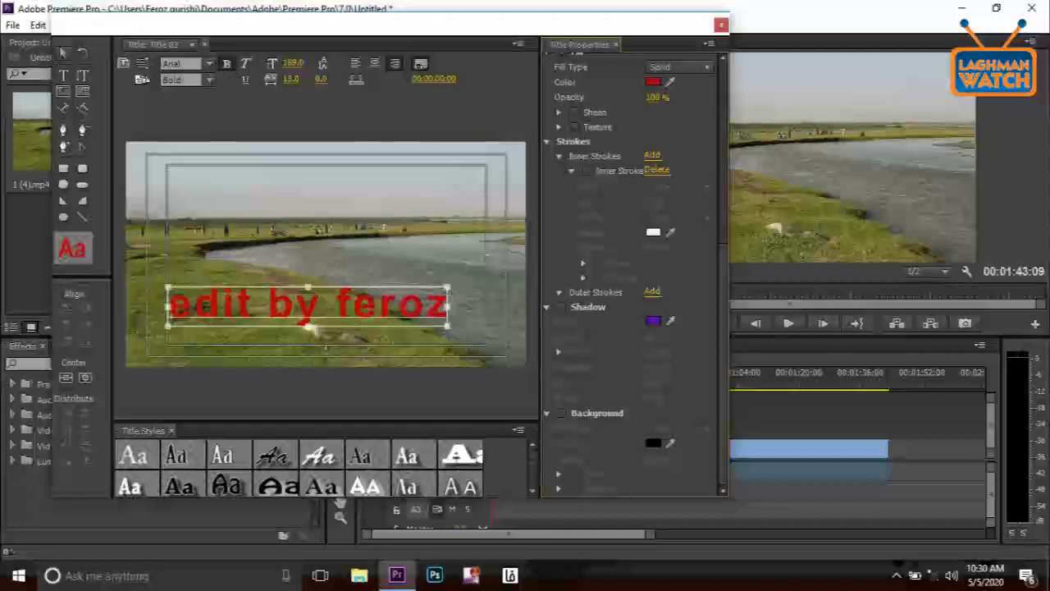
- Try several preset title styles on the credit text, including Brush Script White 75, a bright green one and TektonPro Narrow Yellow 100
click(361, 456)
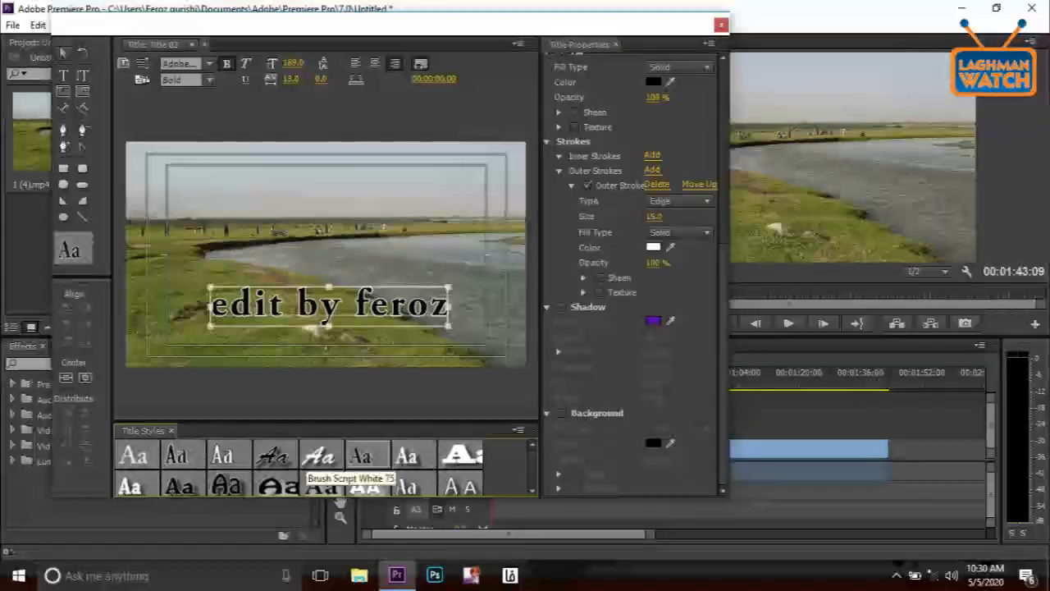
click(318, 455)
click(274, 455)
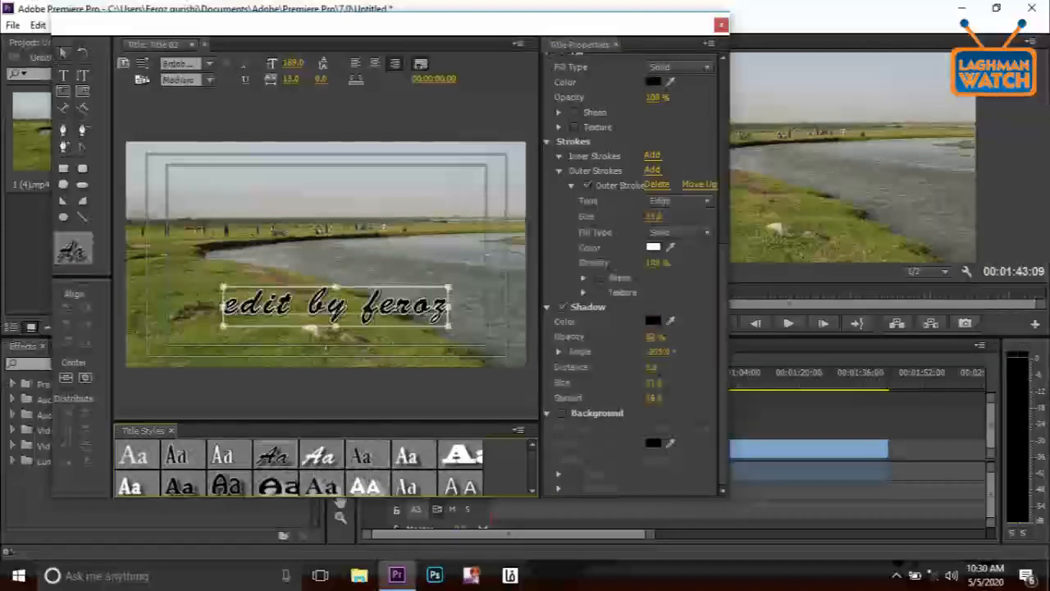
scroll(340, 498, down, 1)
scroll(341, 498, down, 1)
scroll(340, 498, down, 4)
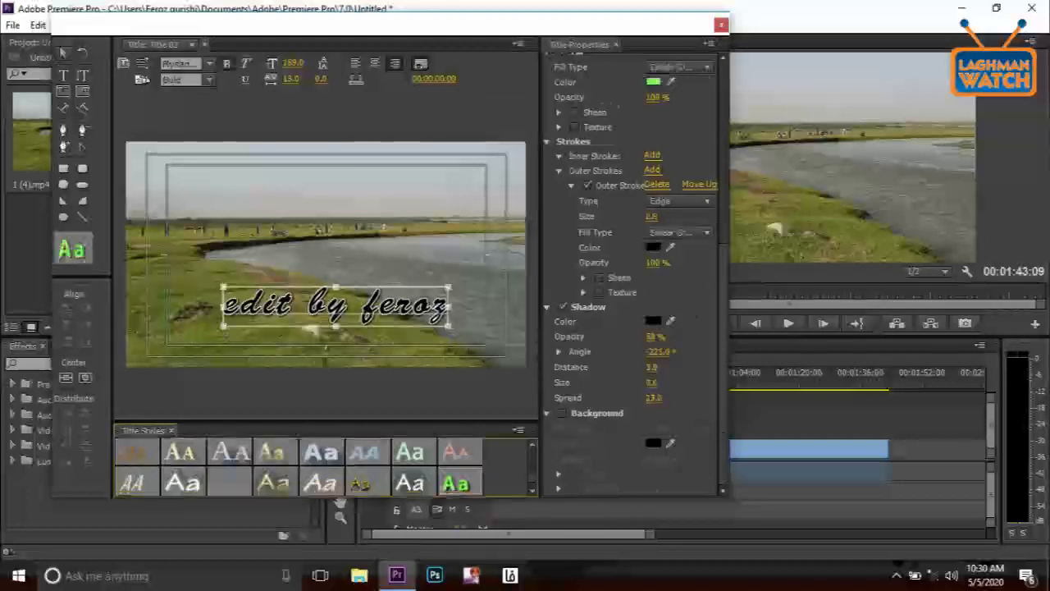
click(455, 483)
click(360, 483)
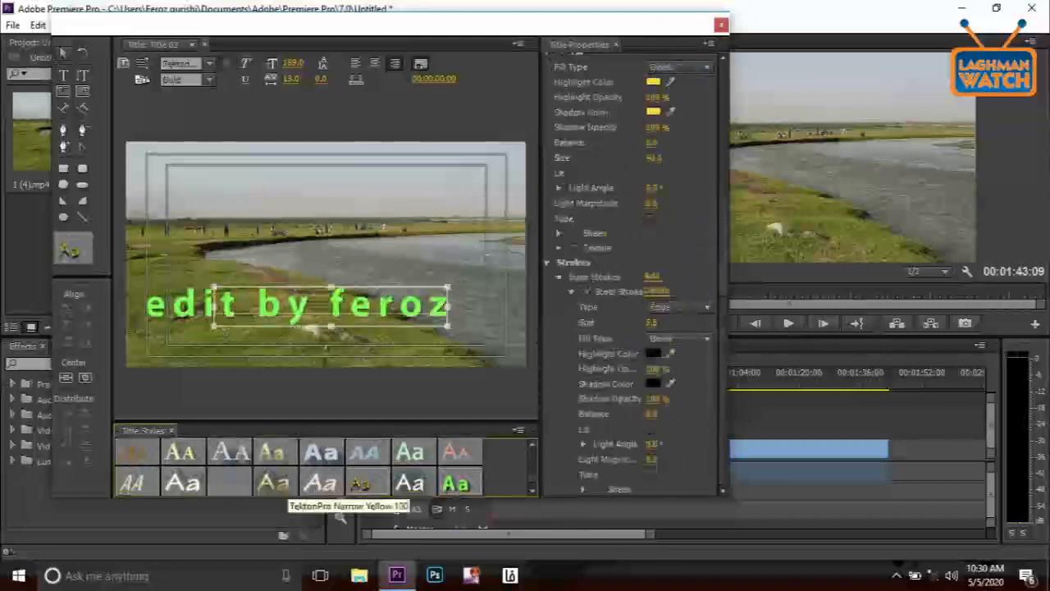
click(273, 483)
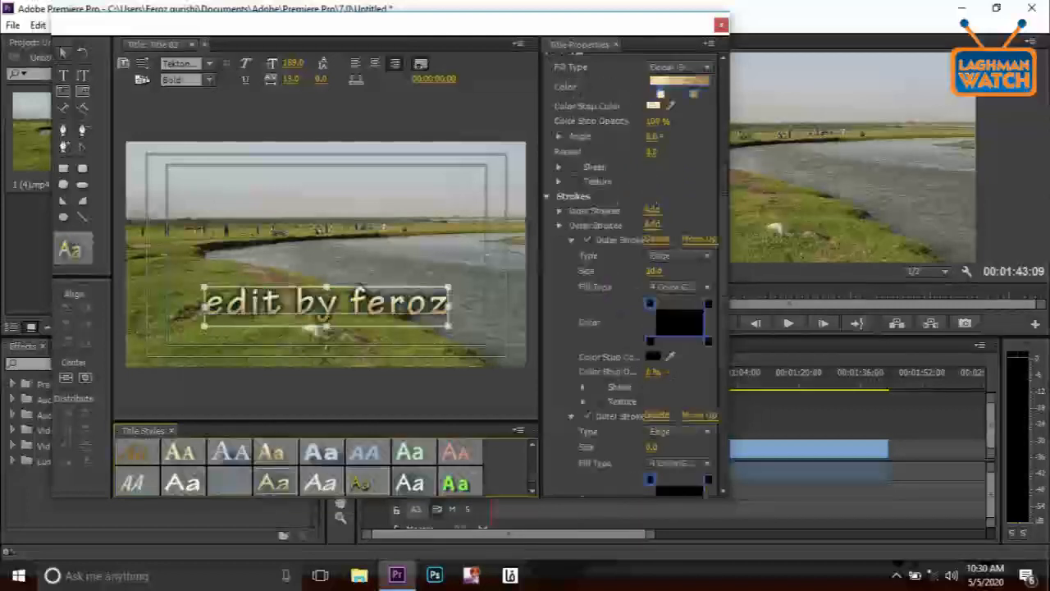
- Apply the slanted white all-caps title style to the credit text, lower it in the frame, and close the title editor
click(135, 483)
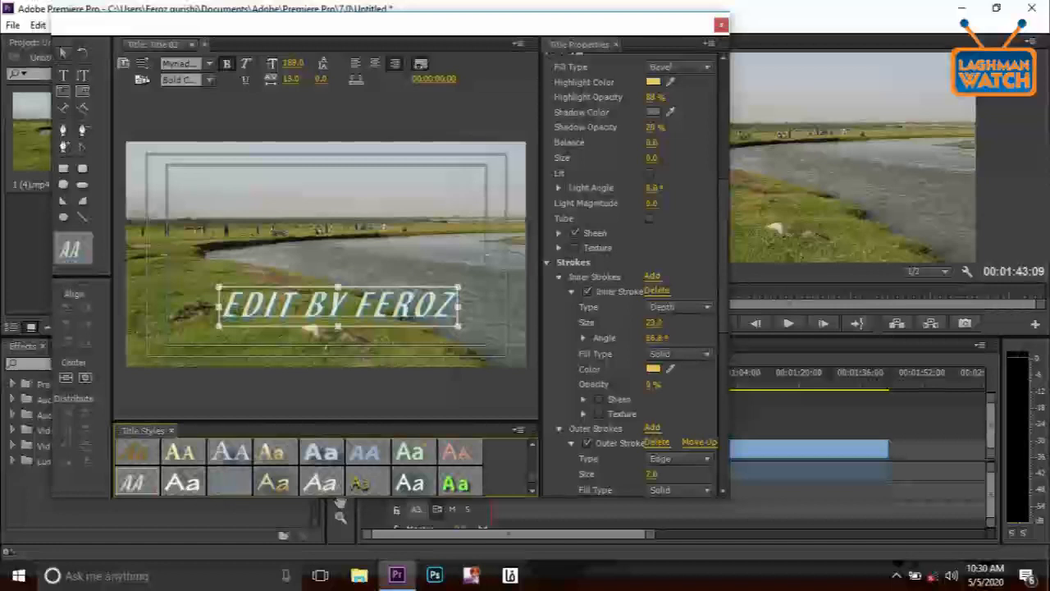
scroll(339, 492, down, 2)
drag(402, 315, 395, 339)
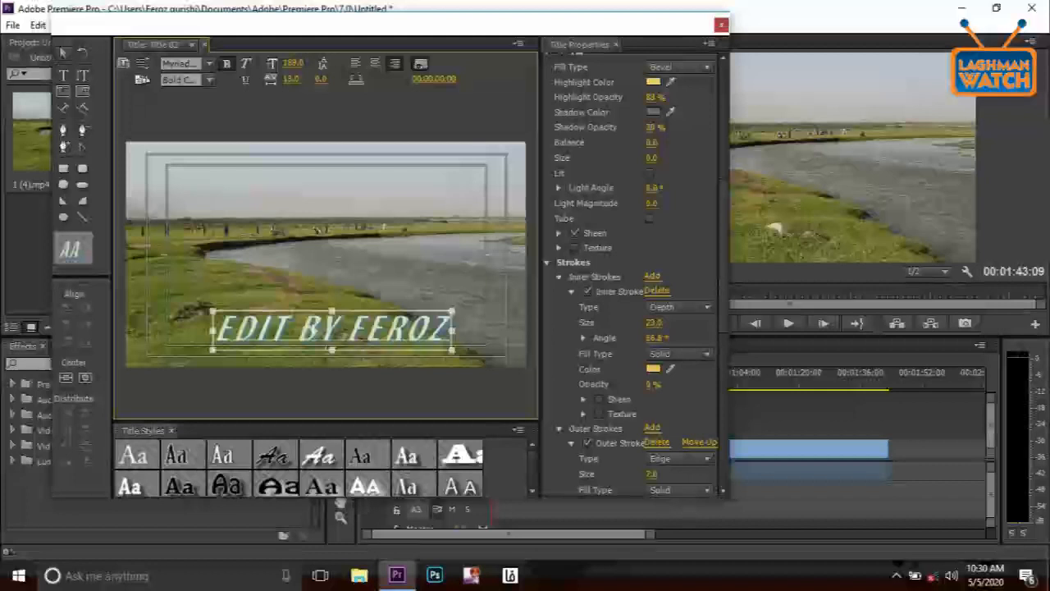
click(720, 25)
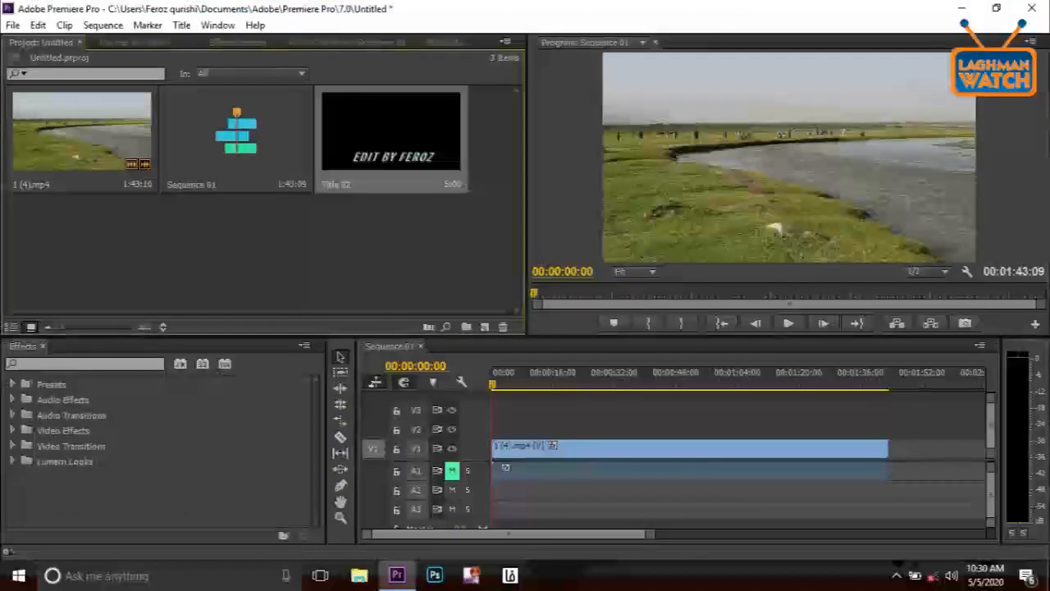
- Place the credit title on track V2 above the river clip at about 4 seconds and preview it in the sequence
drag(391, 135, 515, 428)
key(space)
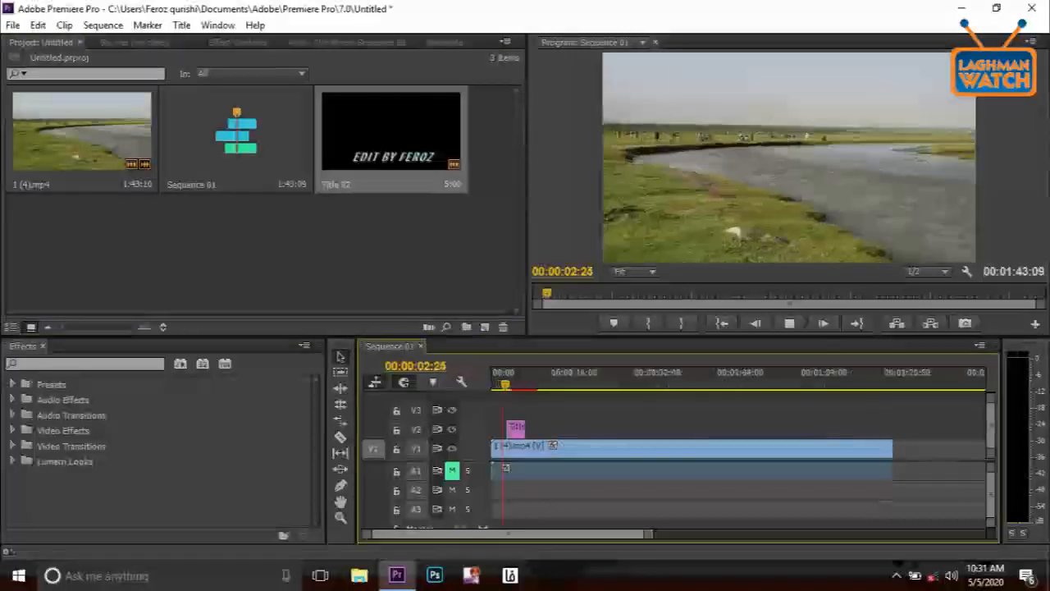
key(equal)
key(equal)
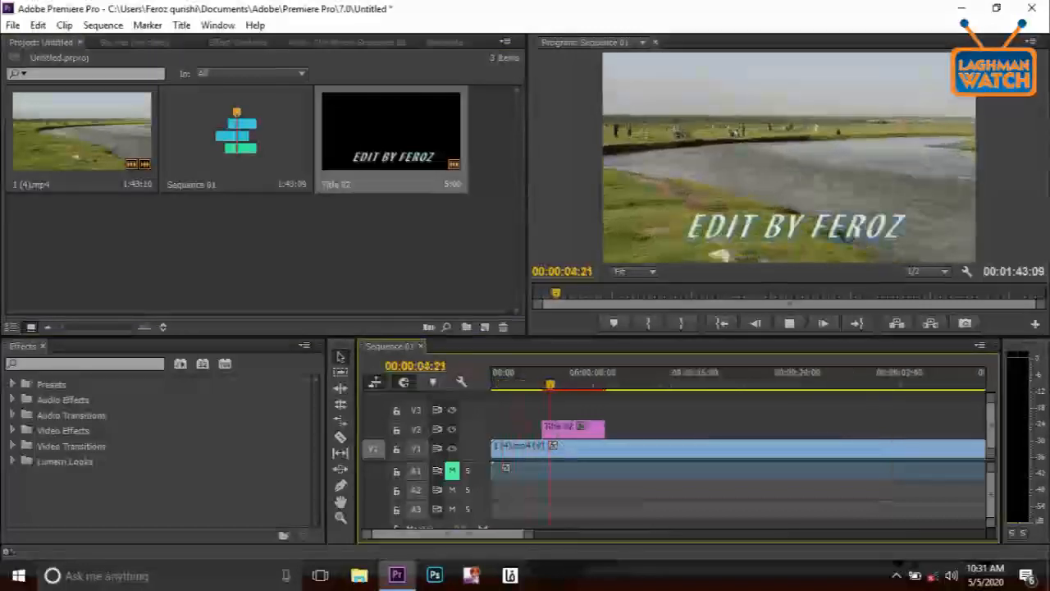
key(space)
mouse_move(566, 384)
mouse_down()
mouse_move(532, 384)
mouse_move(569, 384)
mouse_move(545, 384)
mouse_up()
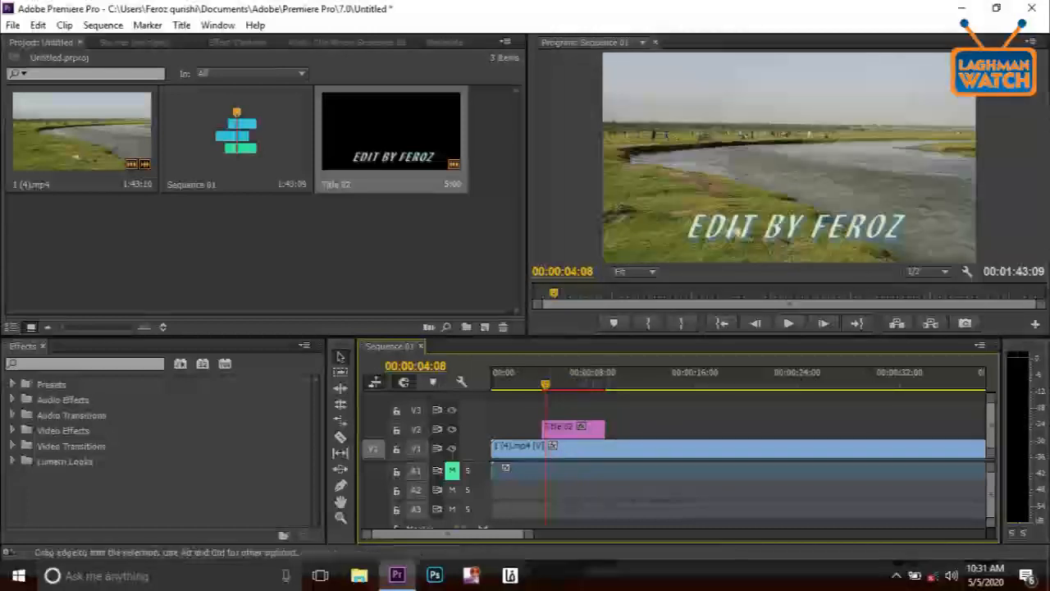
- Delete the credit title from track V2 of the sequence and remove it from the project items
right_click(579, 428)
click(594, 428)
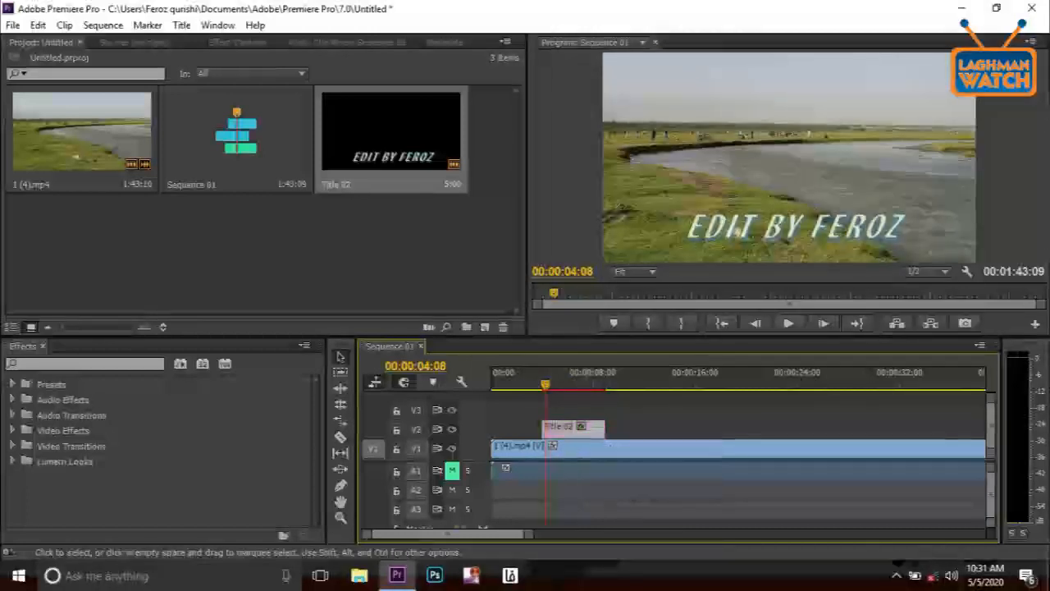
key(Delete)
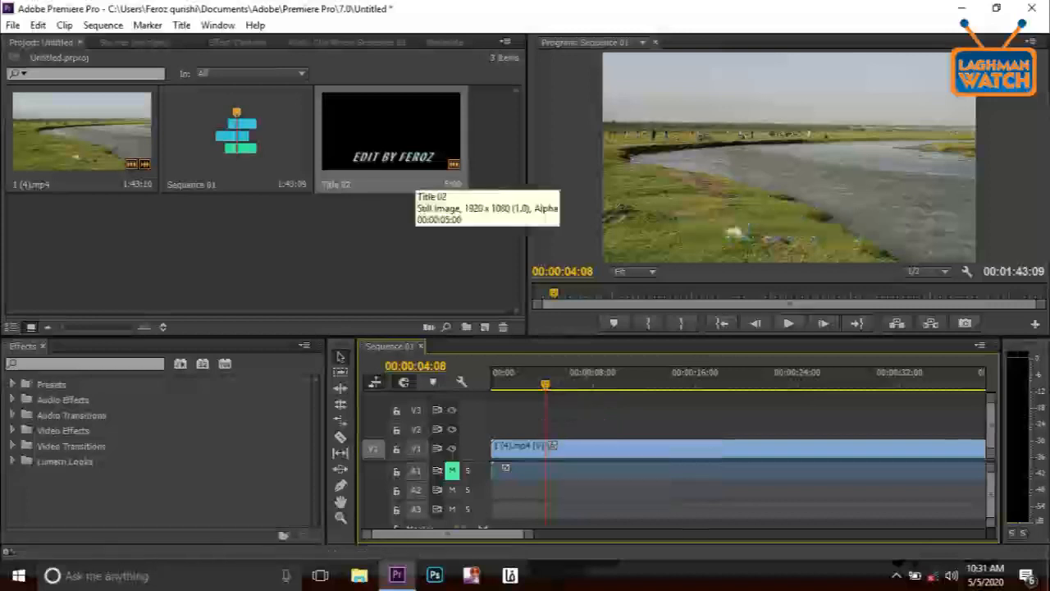
click(403, 243)
key(Delete)
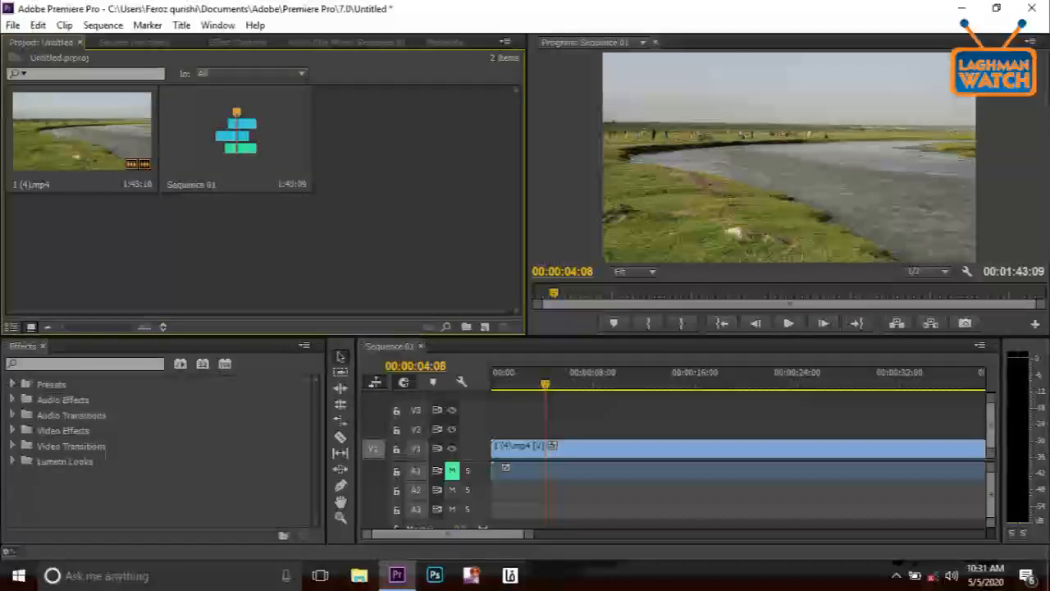
- Create a new title with the default settings and draw a full-width rectangle about 160 high across the lower part of the frame
click(13, 26)
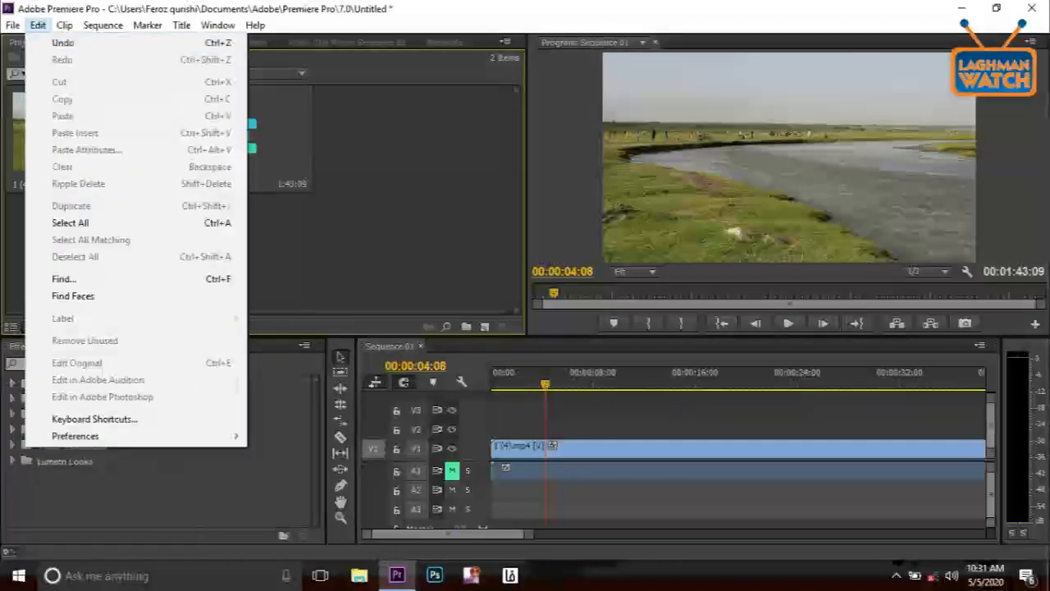
mouse_move(66, 43)
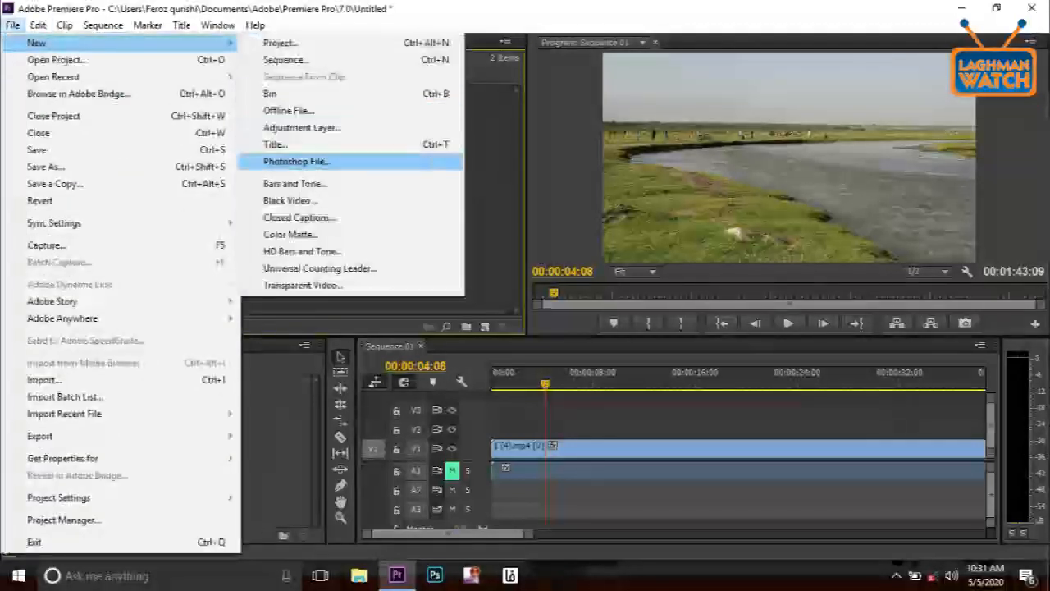
click(275, 144)
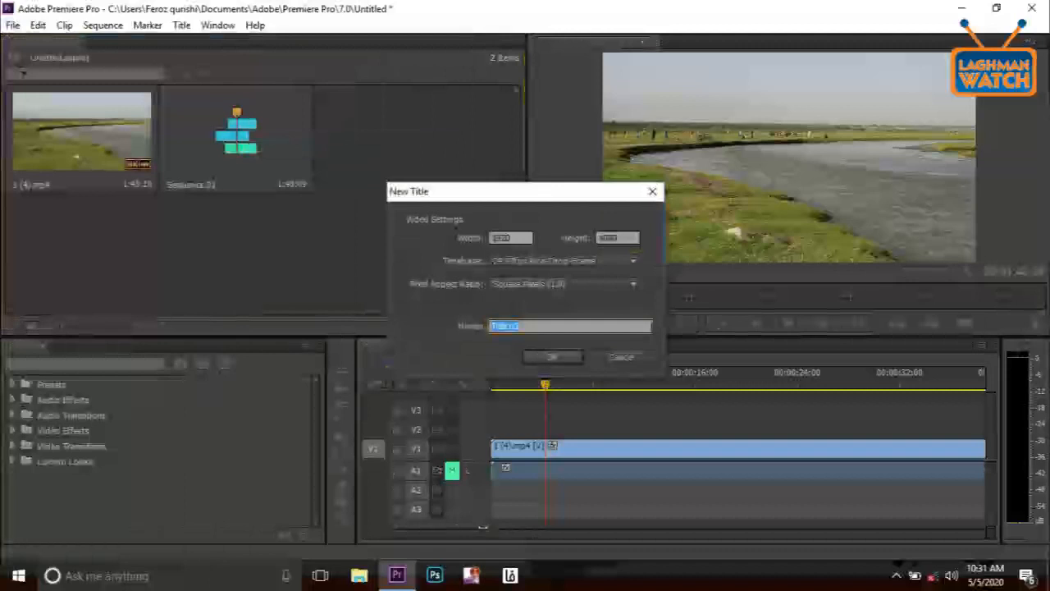
click(550, 357)
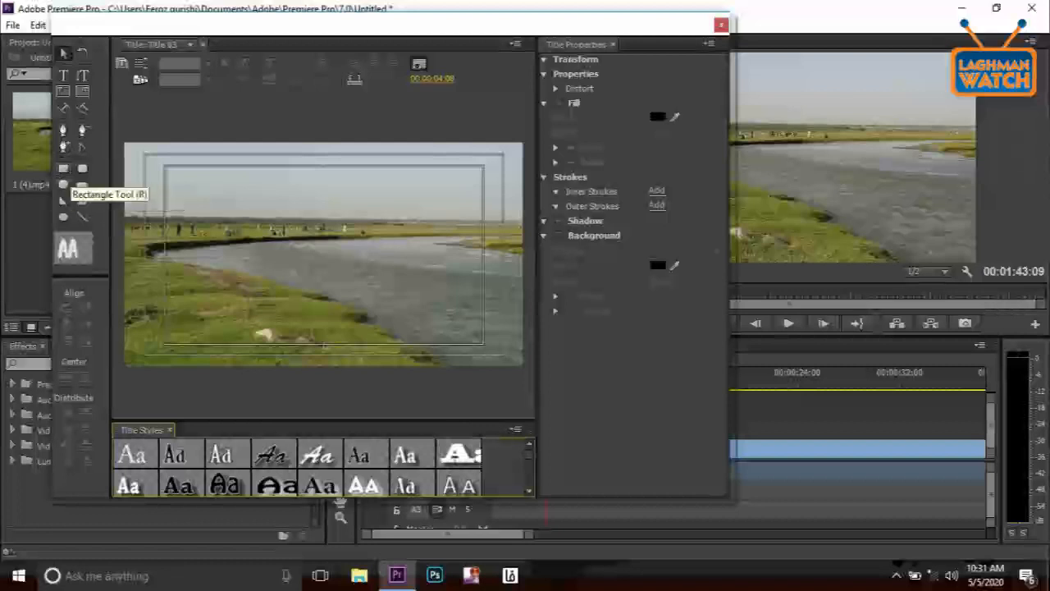
click(63, 168)
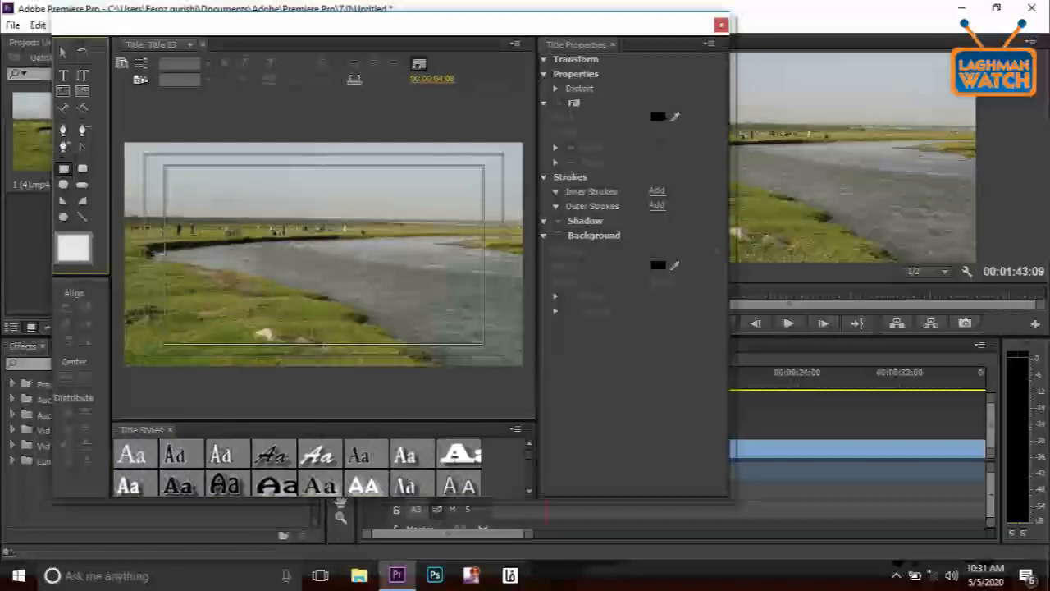
mouse_move(121, 306)
mouse_down()
mouse_move(257, 364)
mouse_move(394, 344)
mouse_move(473, 352)
mouse_move(530, 330)
mouse_move(535, 340)
mouse_up()
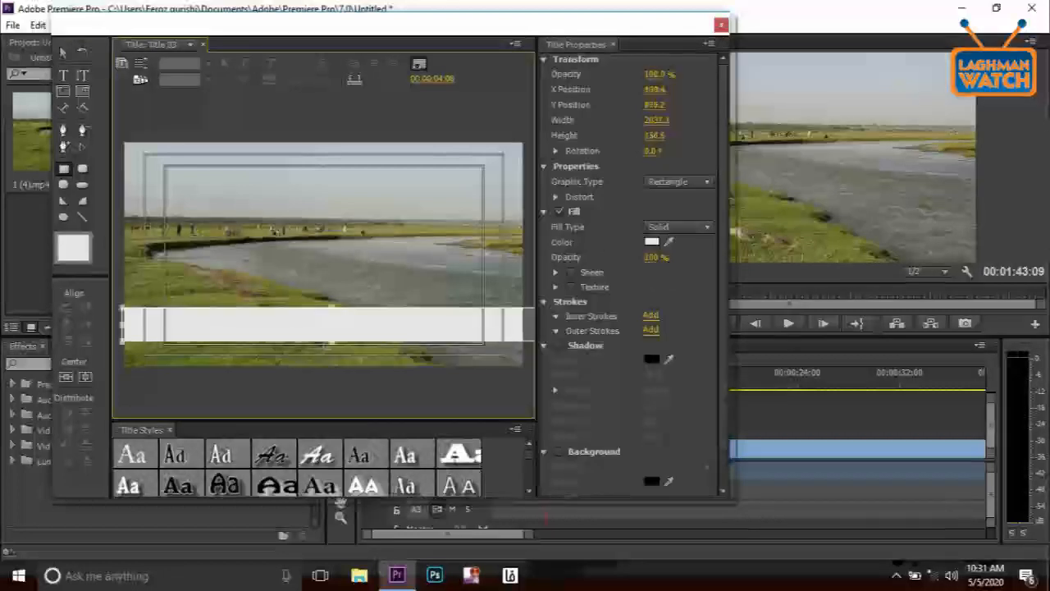
- Change the rectangle's fill colour to dark blue
click(652, 241)
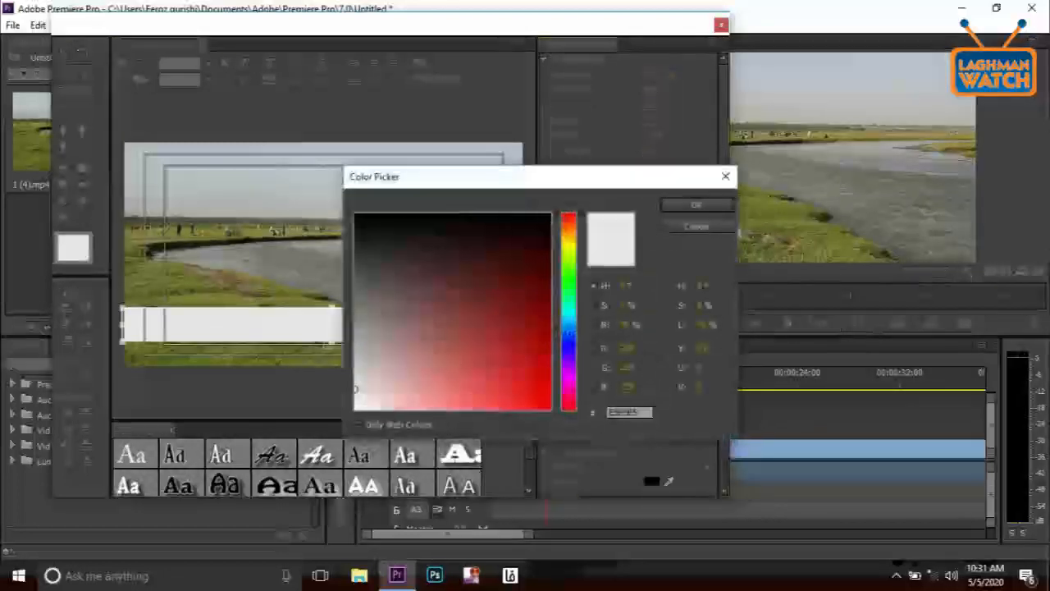
drag(569, 332, 569, 335)
click(544, 328)
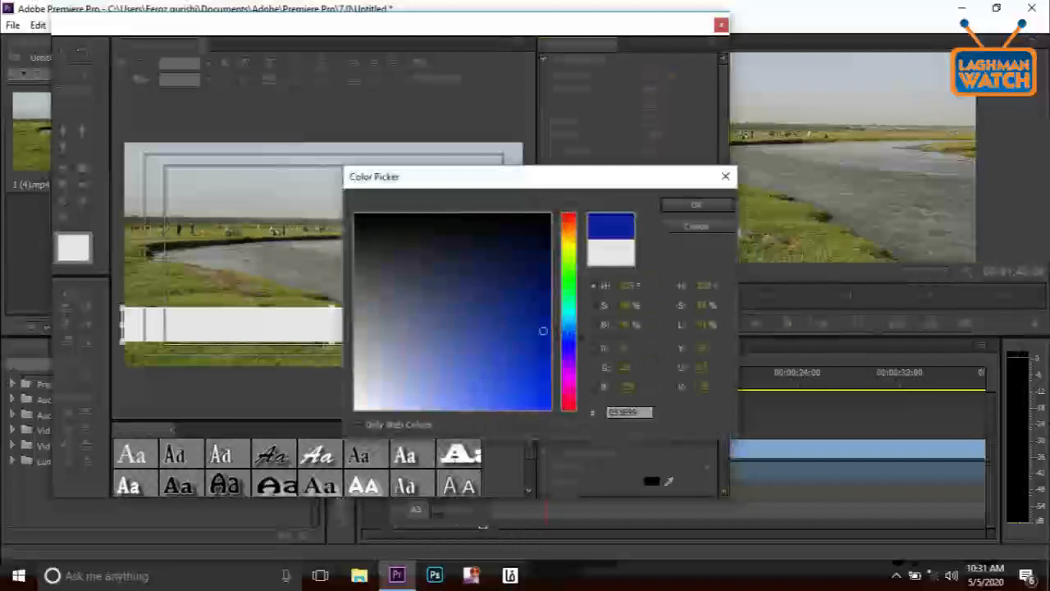
click(696, 204)
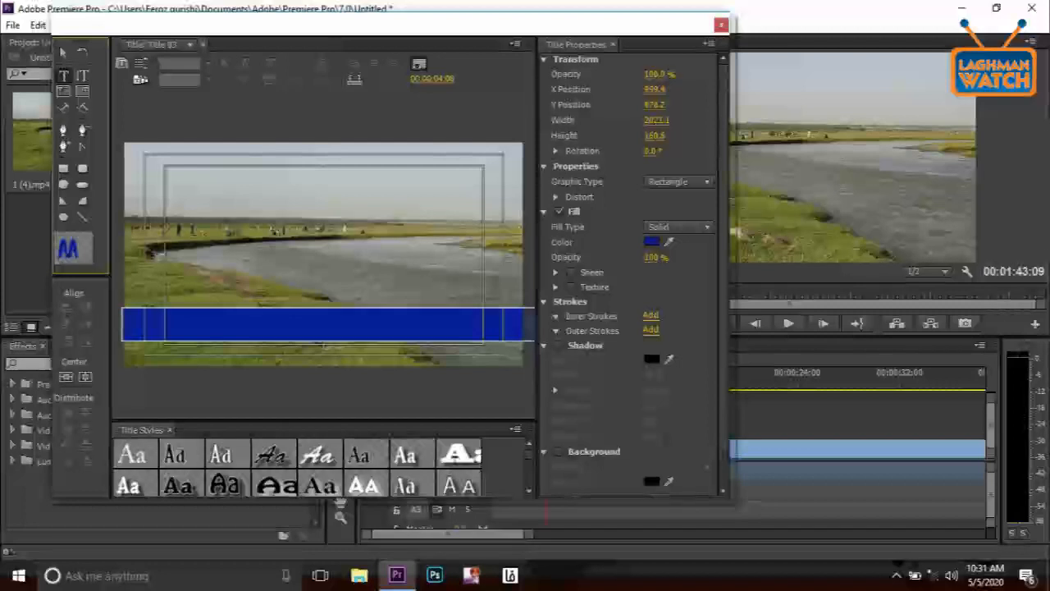
- Lower the blue band slightly in the frame and place its title on track V2 from the start to about 36 seconds
click(65, 52)
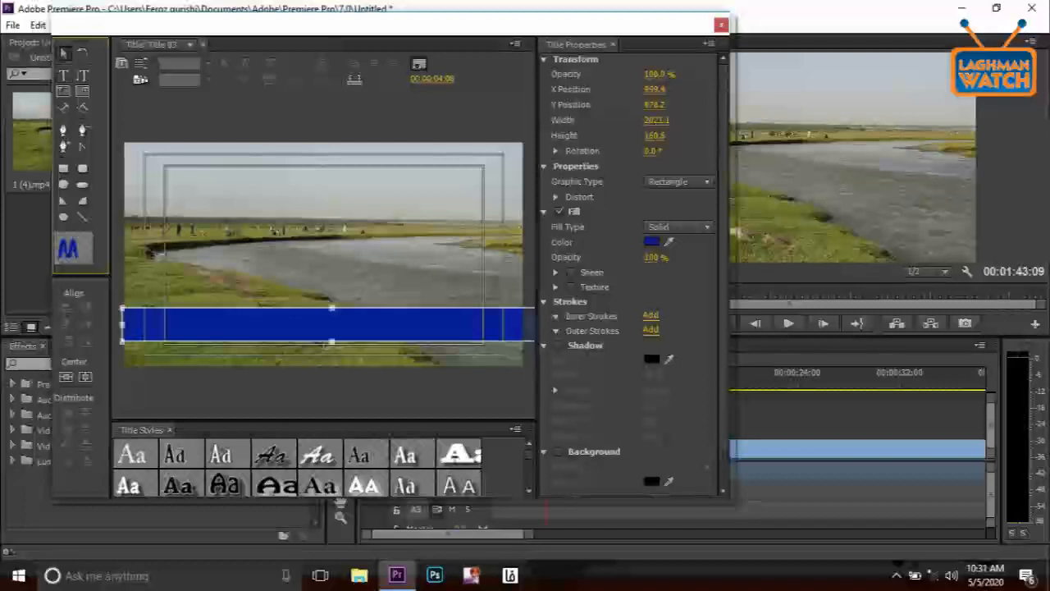
drag(333, 337, 320, 345)
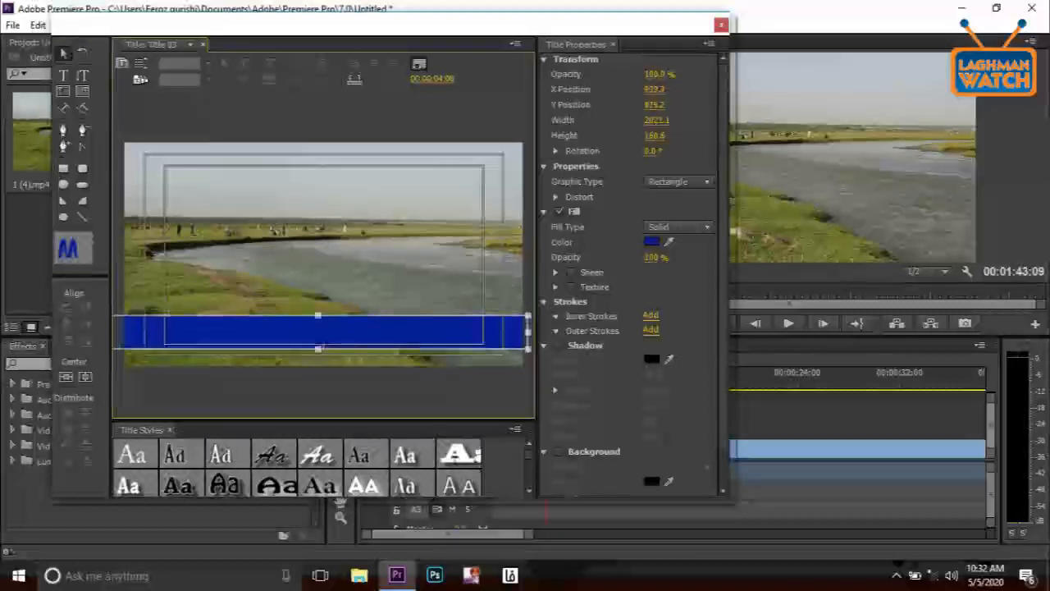
click(721, 25)
drag(391, 131, 955, 428)
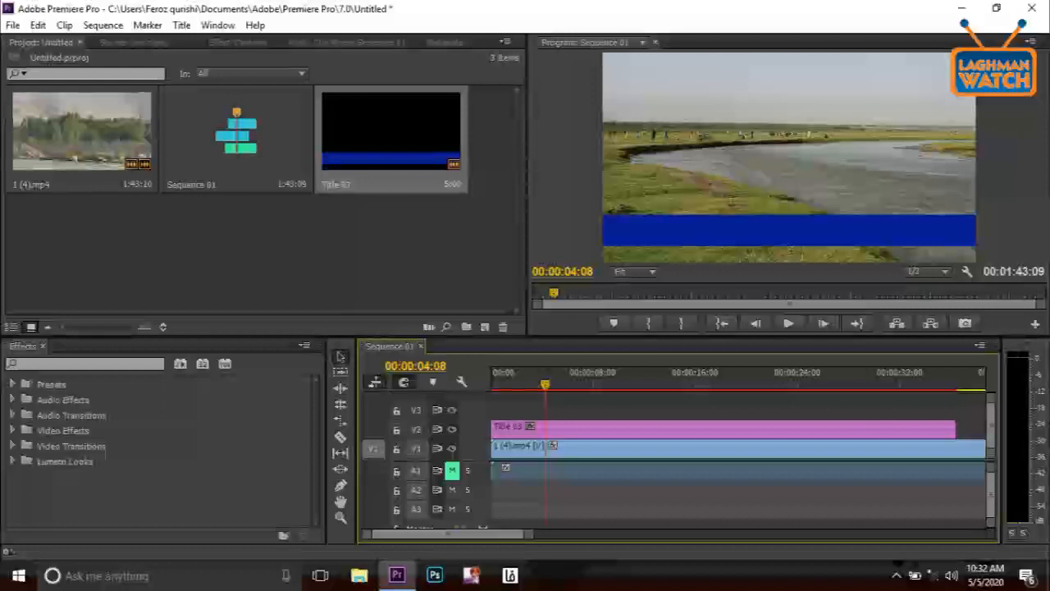
- Create a title with a long line of bold black filler text over the blue band and place it on V3 from the start to about 11 seconds
key(ctrl+t)
key(Return)
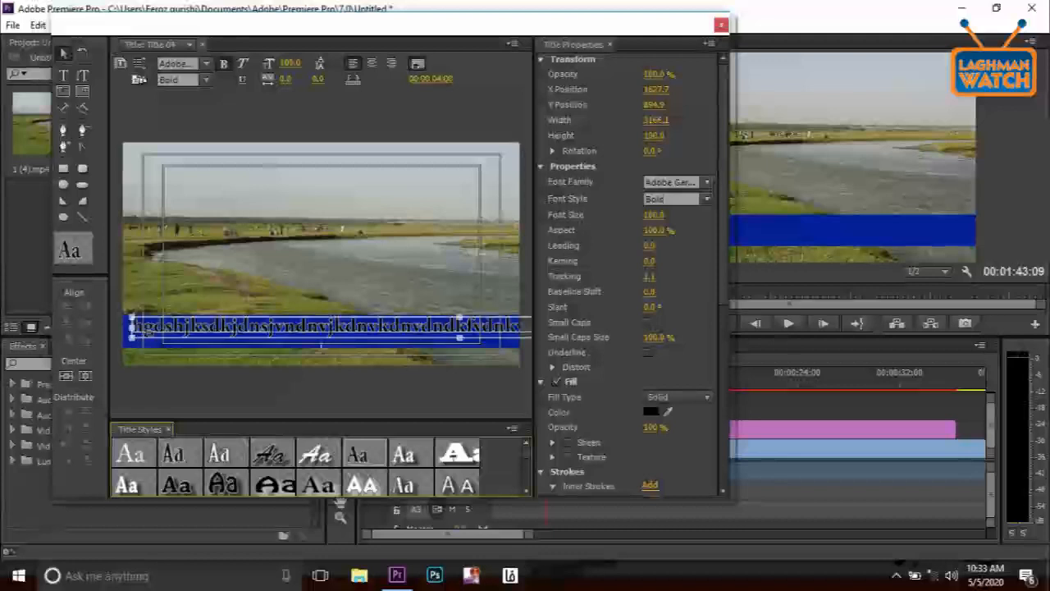
click(722, 25)
drag(448, 124, 630, 408)
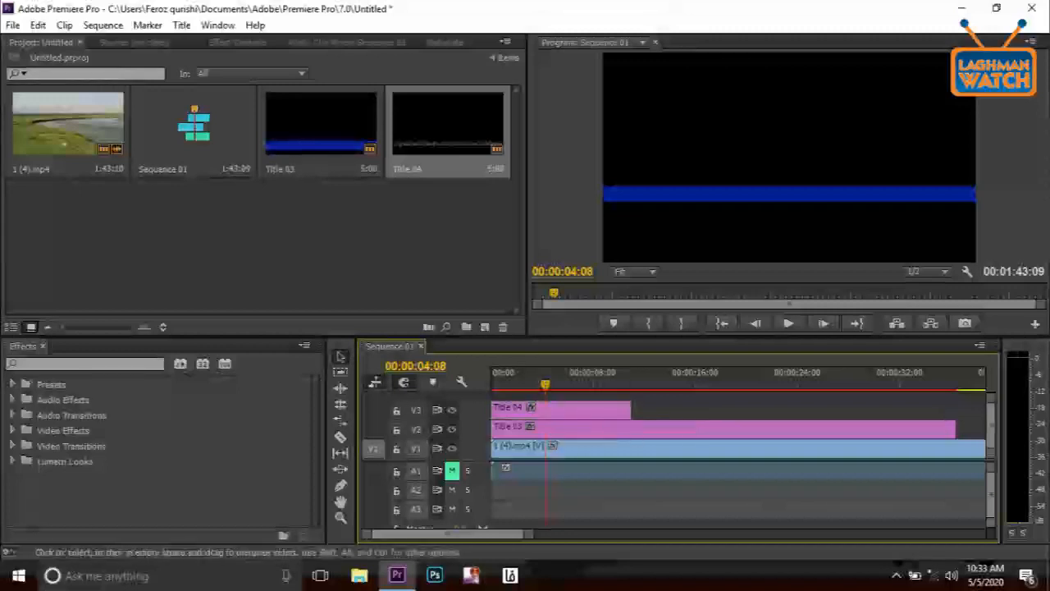
- Preview the text over the blue band in the sequence from about 2 seconds
click(517, 376)
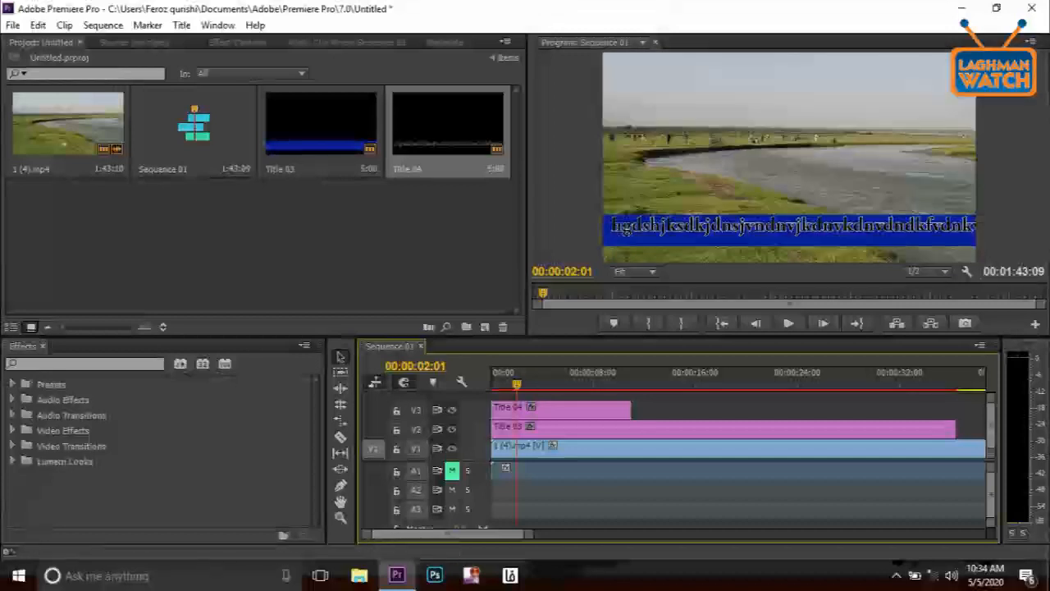
key(space)
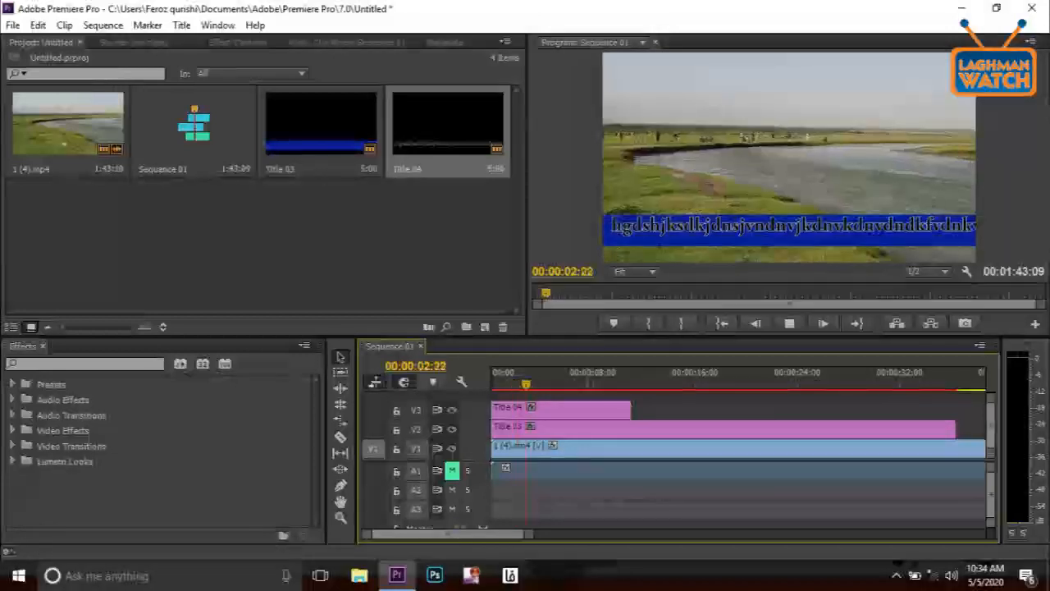
key(space)
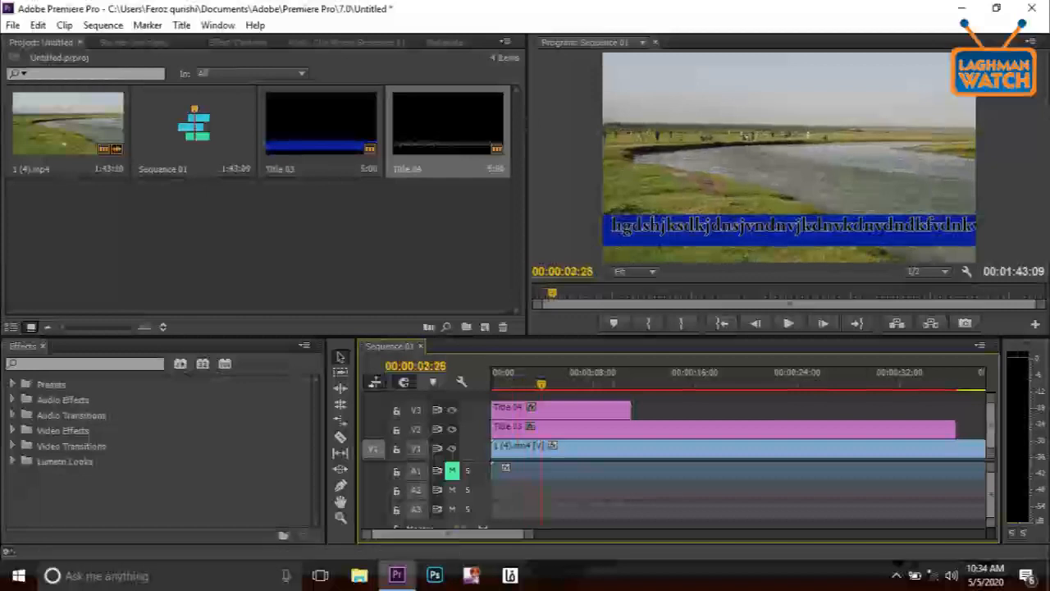
- Open the text title on V3 for editing and set its title type to Roll
double_click(574, 410)
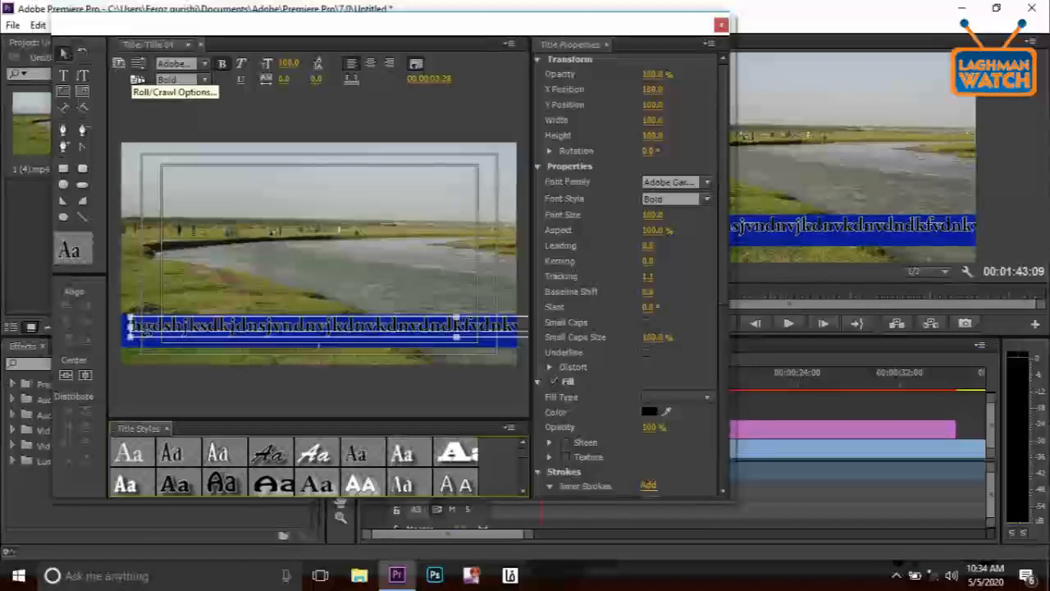
click(138, 80)
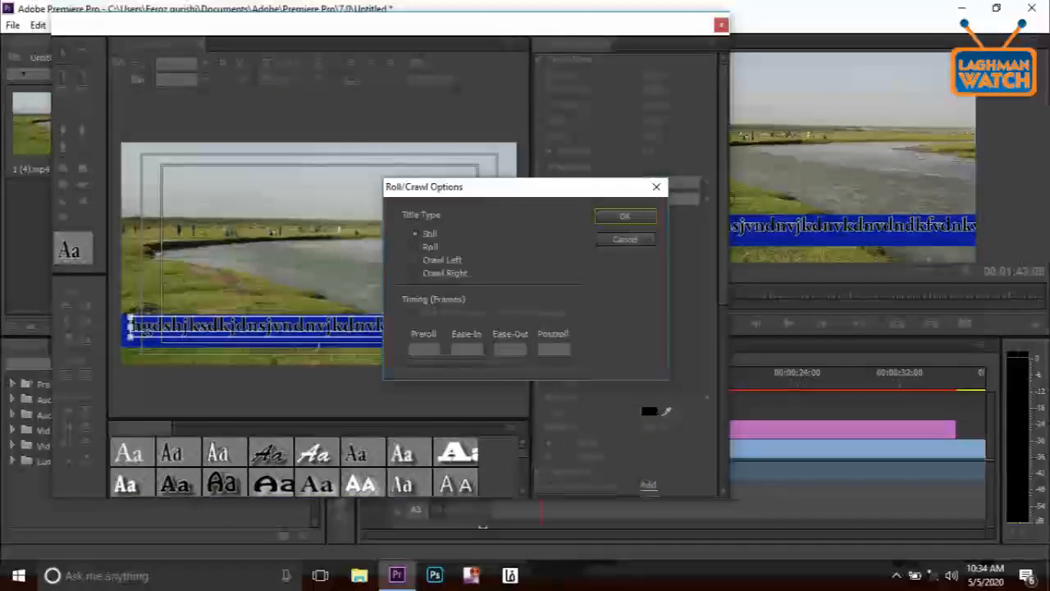
click(416, 260)
click(416, 247)
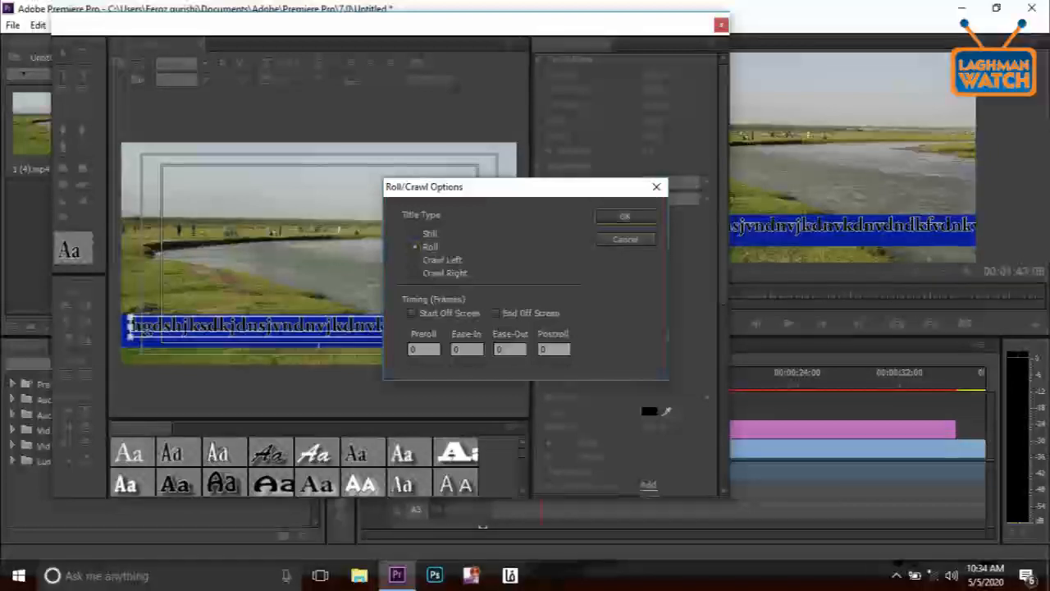
click(625, 215)
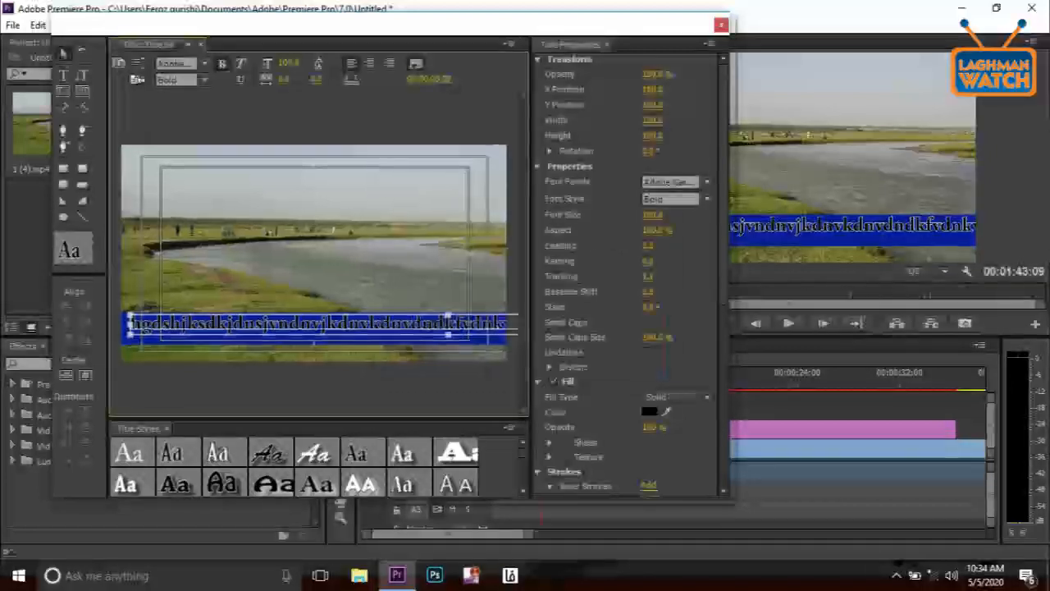
- Turn on Start Off Screen and End Off Screen for the rolling text title and close the title editor
click(138, 63)
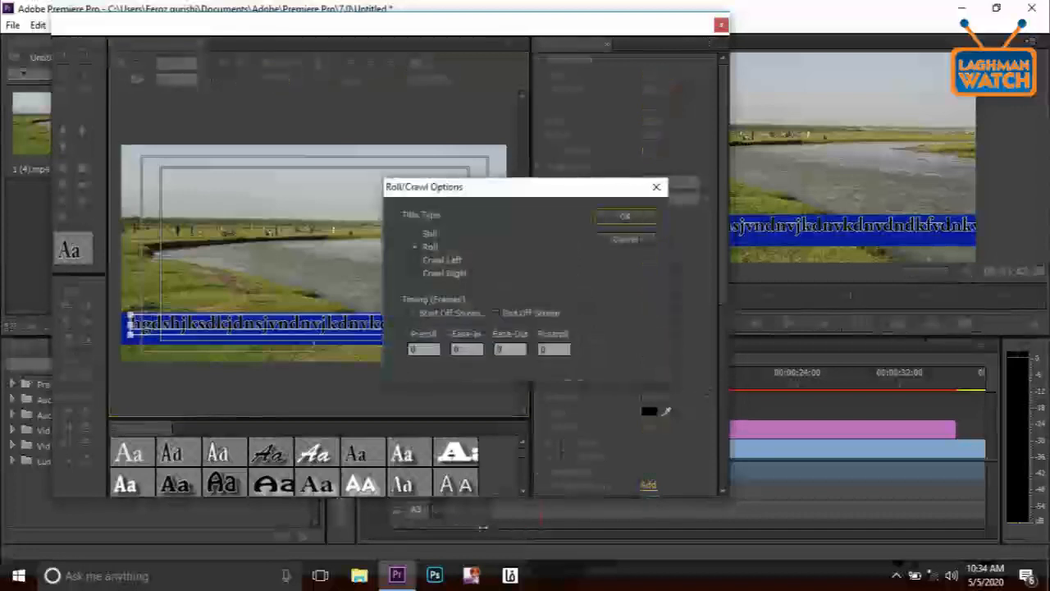
click(412, 312)
click(495, 313)
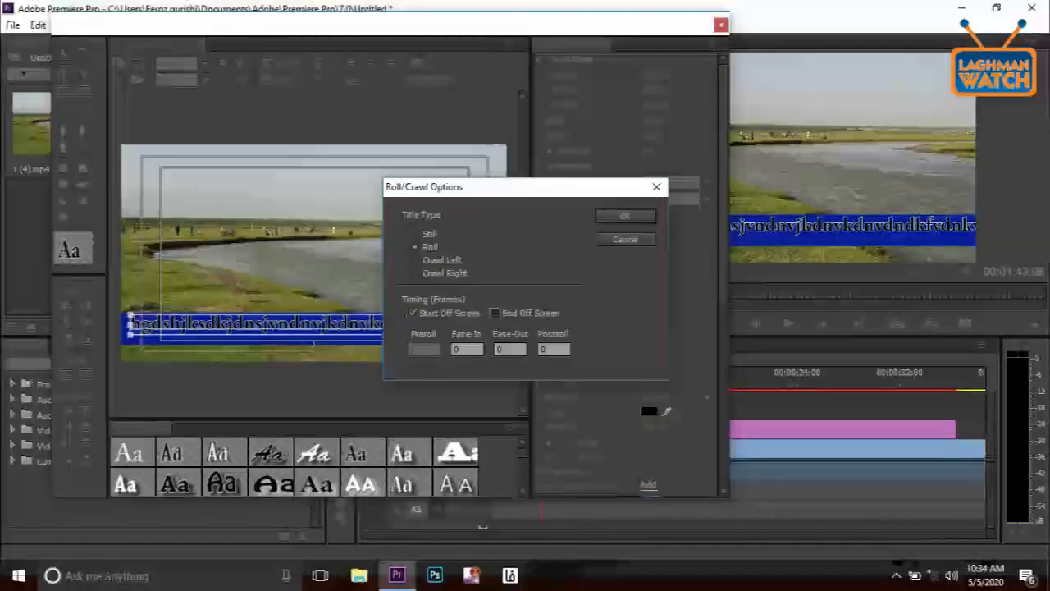
key(Return)
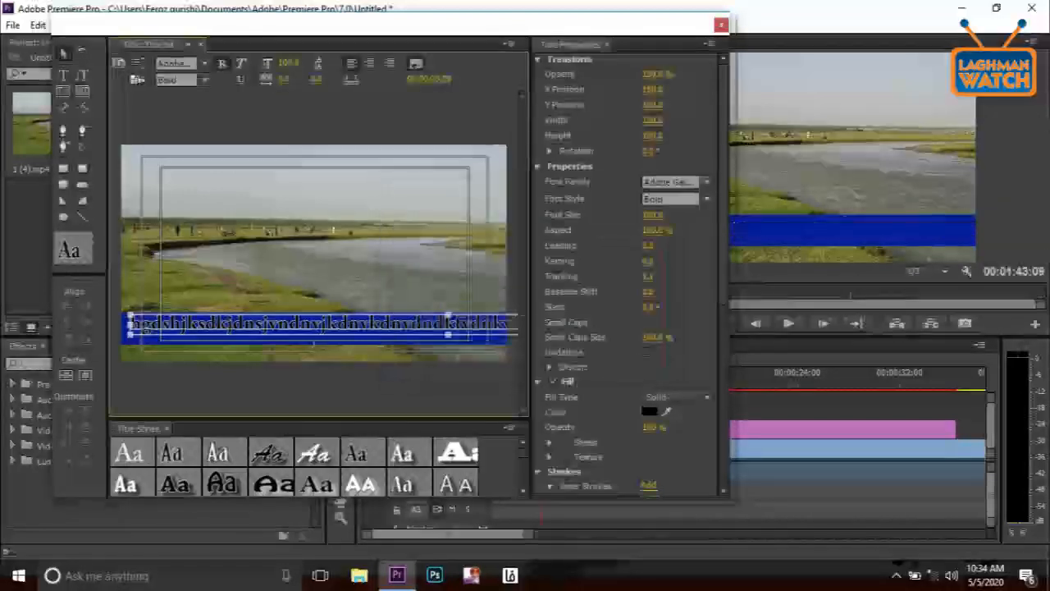
click(721, 25)
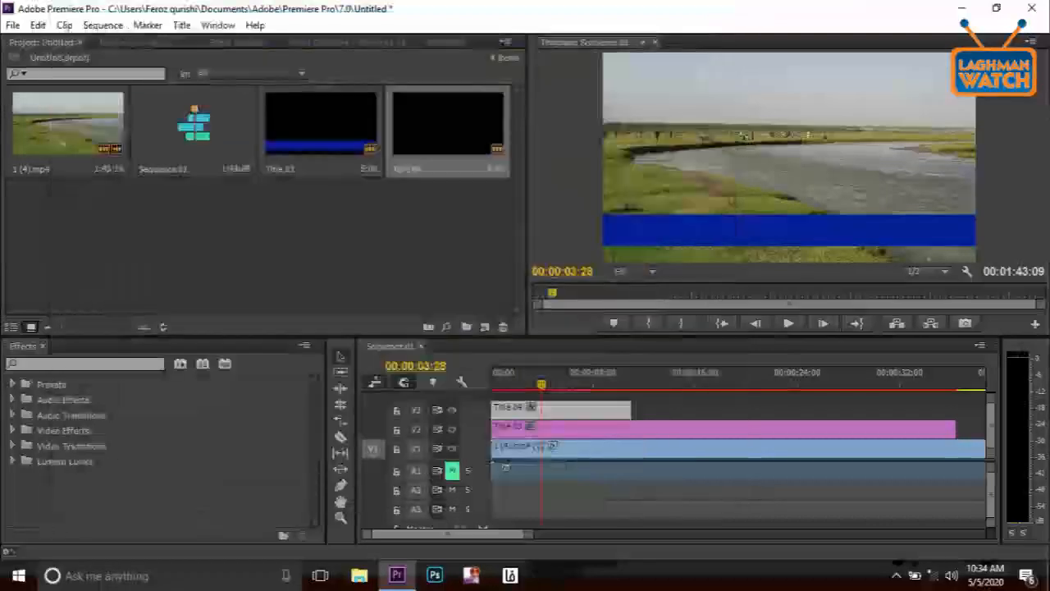
- Play the sequence from near the start to check the rolling text over the blue band
click(497, 376)
key(space)
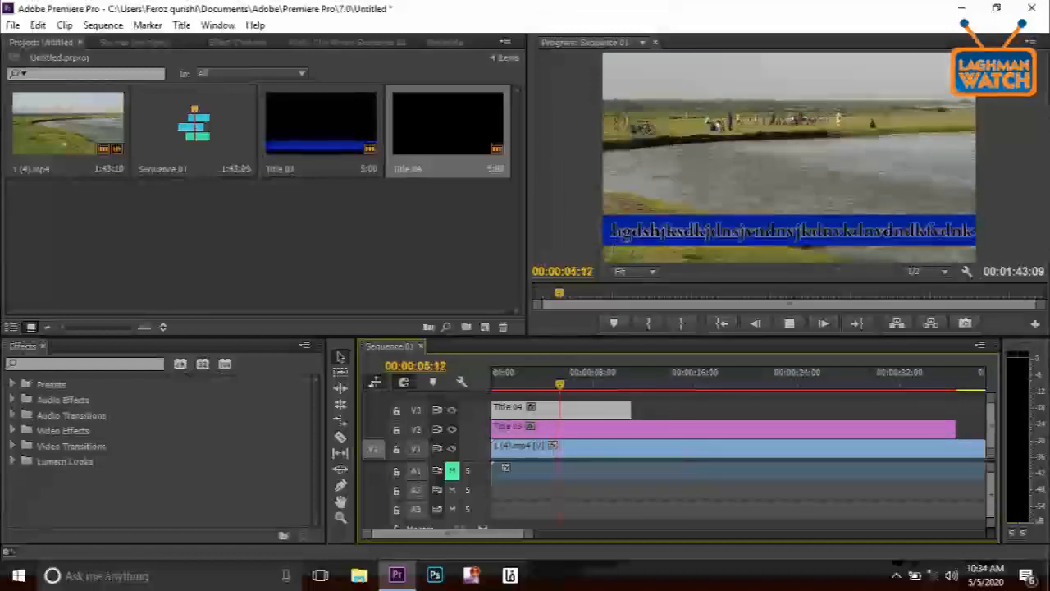
key(space)
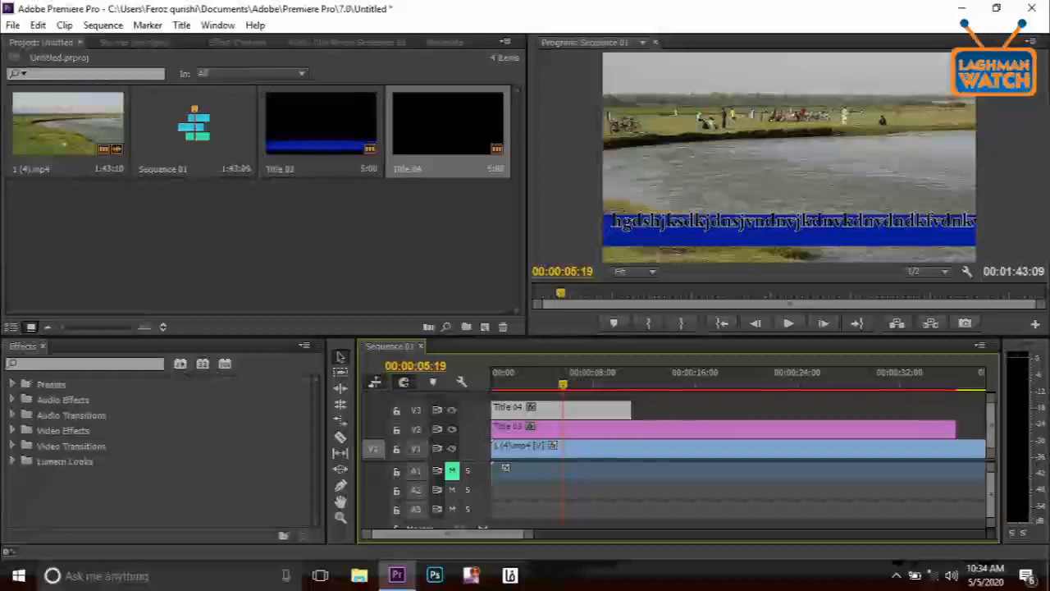
- Change the text title's type to Crawl Left and close the title editor
double_click(584, 410)
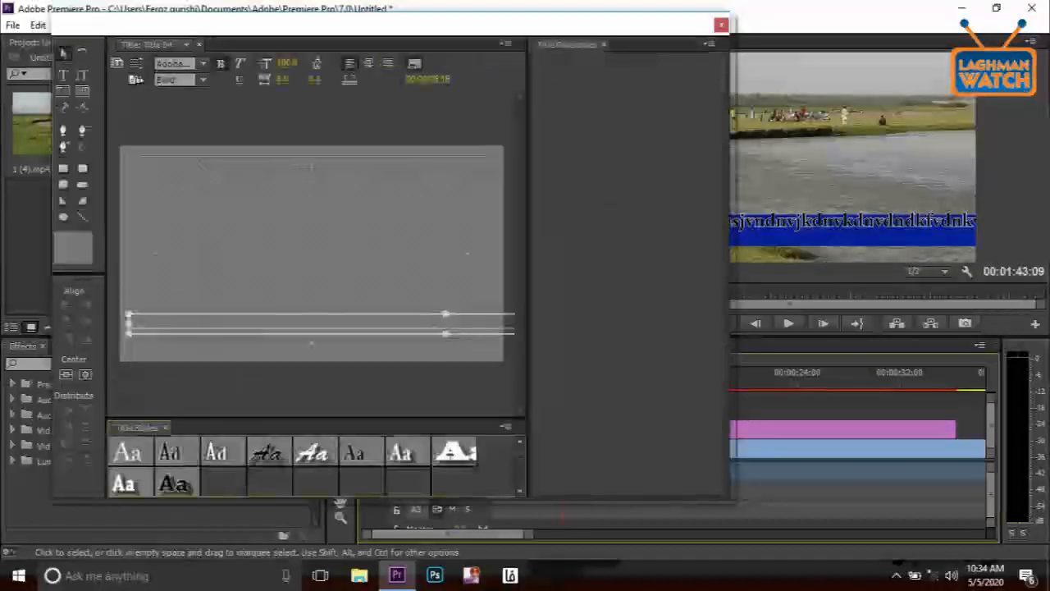
click(136, 63)
click(417, 260)
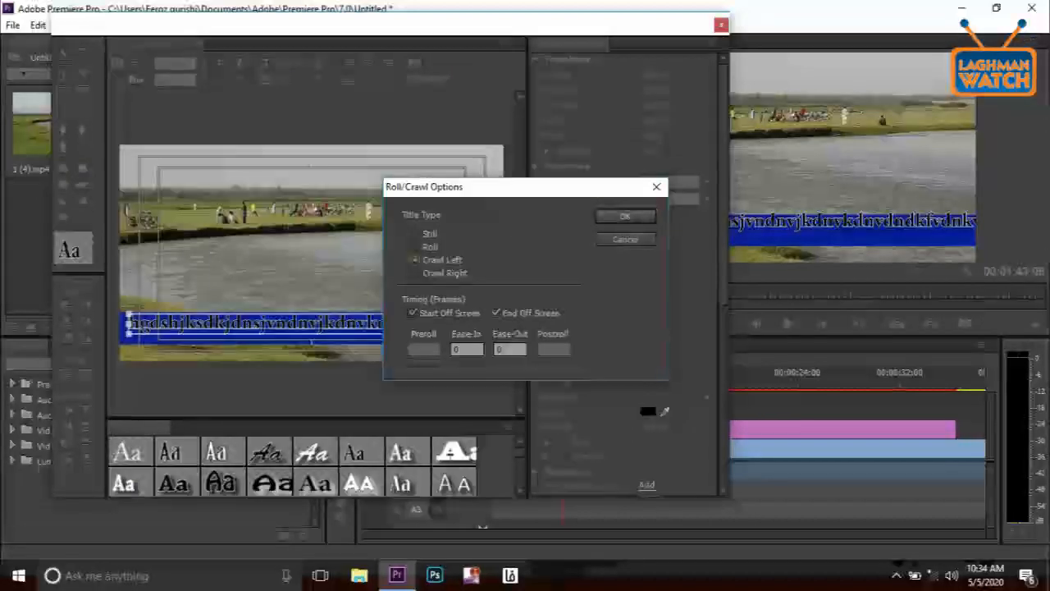
click(625, 216)
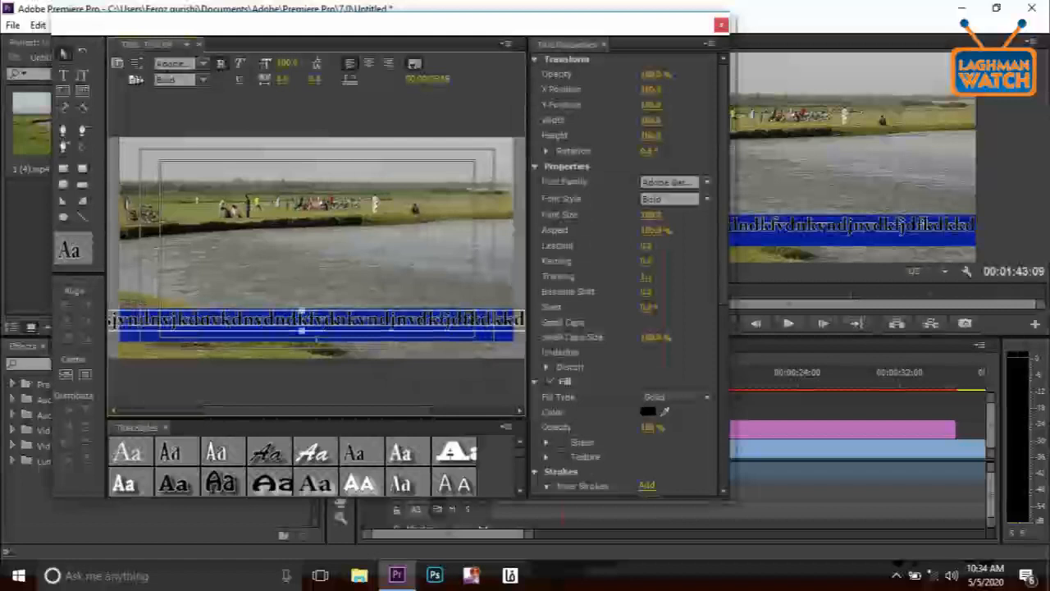
click(721, 25)
- Shorten the text title on V3 to end at about 5.5 seconds and preview the crawling text from the sequence start
drag(630, 408, 563, 408)
key(Home)
key(space)
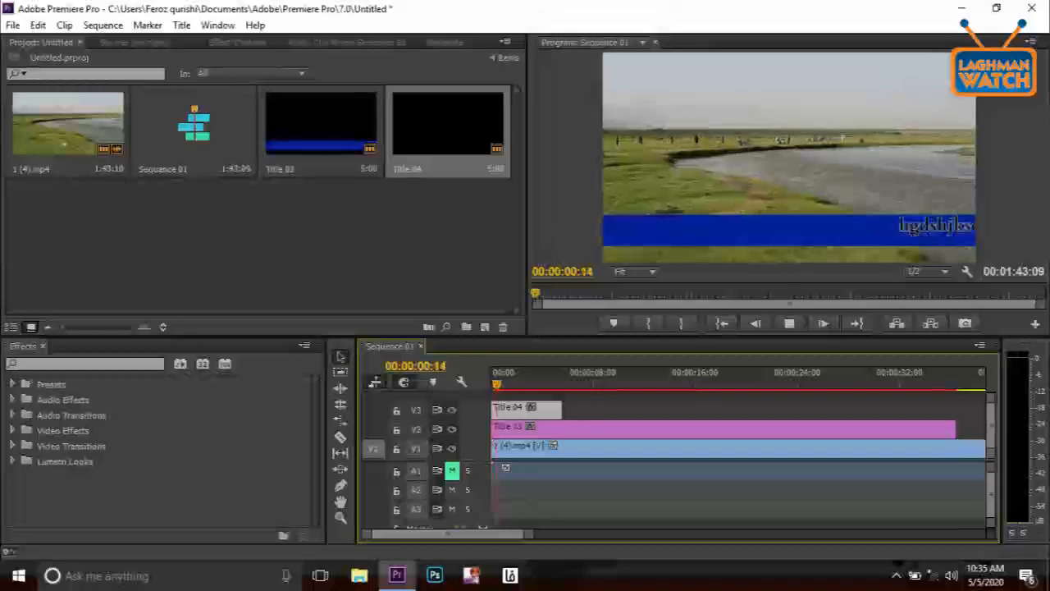
key(space)
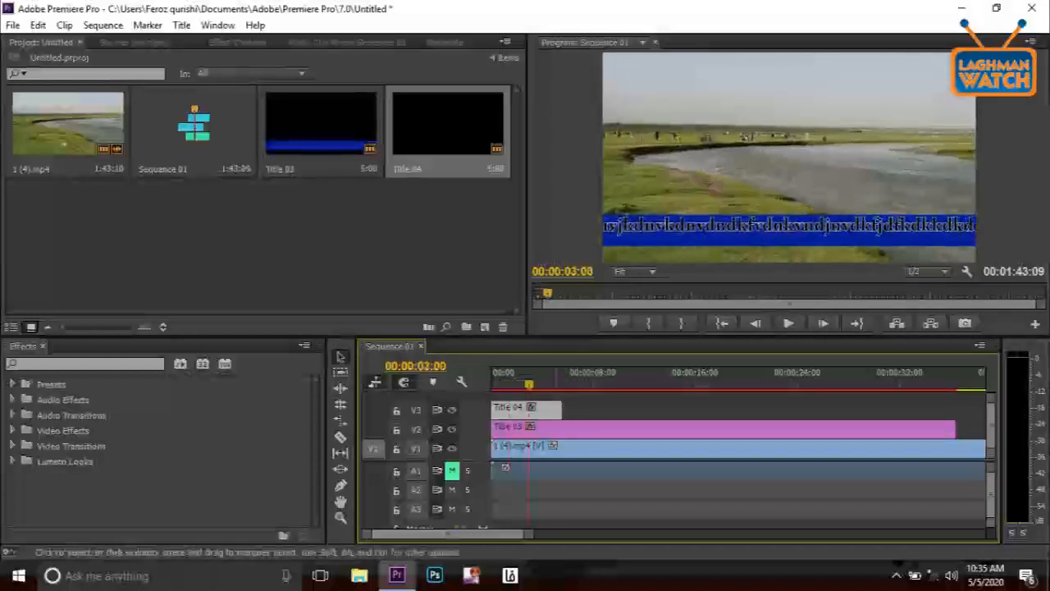
- Extend the text title on V3 to end at about 14 seconds and play the slower crawl
drag(560, 408, 672, 408)
key(space)
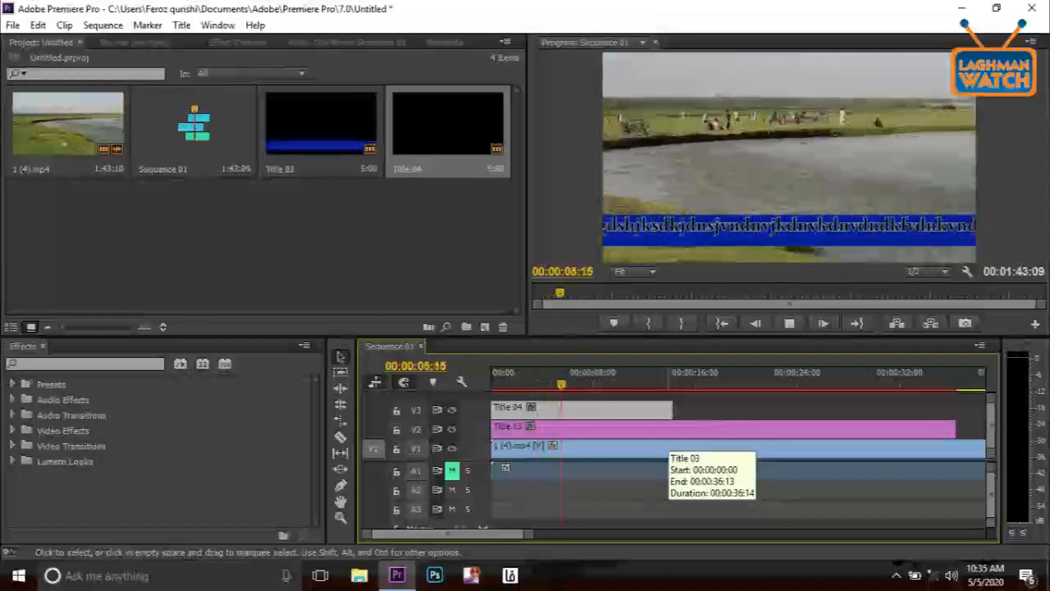
key(space)
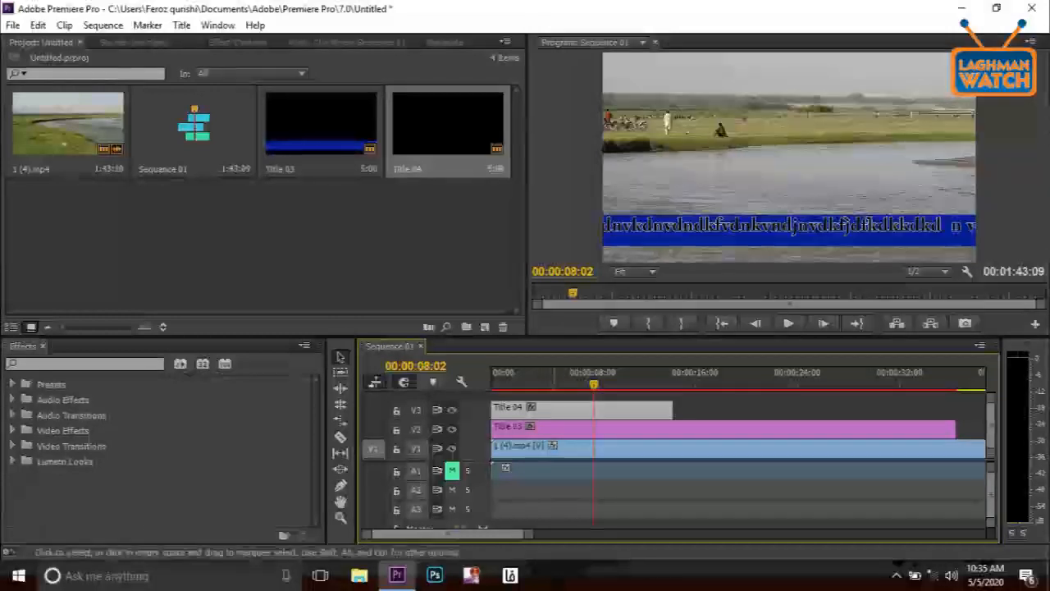
- Delete the crawling text title from V3 and remove its item from the project
key(Delete)
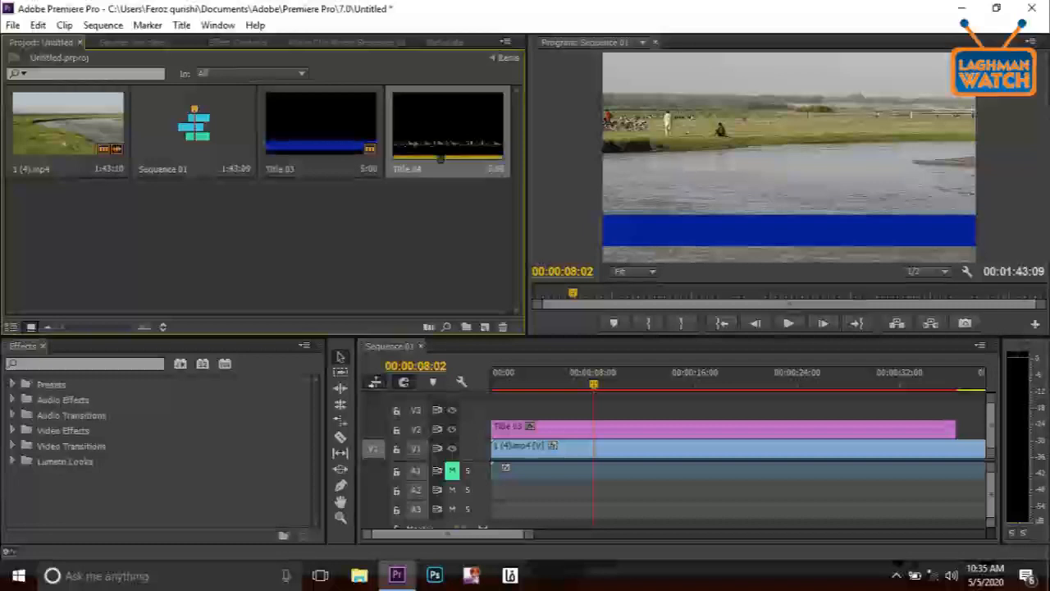
key(Delete)
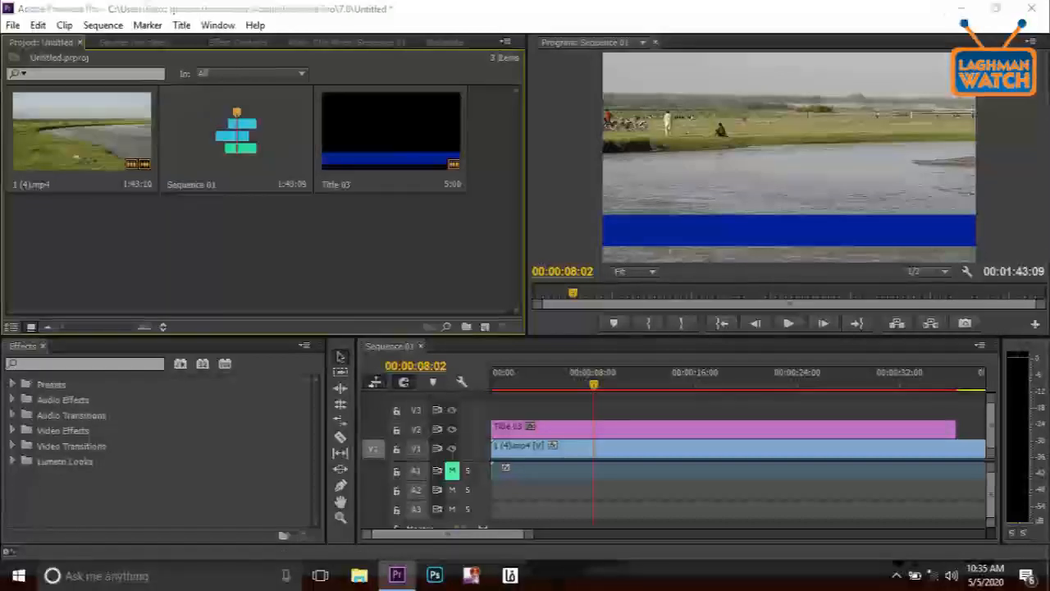
- Switch to LeoMoon Persian Type, write "سلامونه او نیکی هیلی" and copy the phrase
click(962, 8)
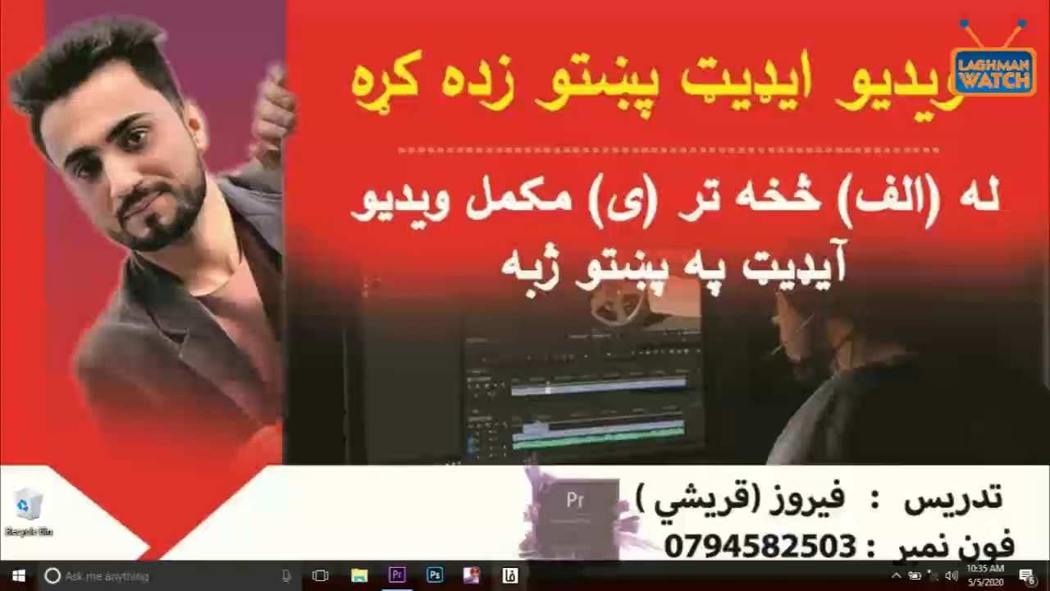
click(511, 575)
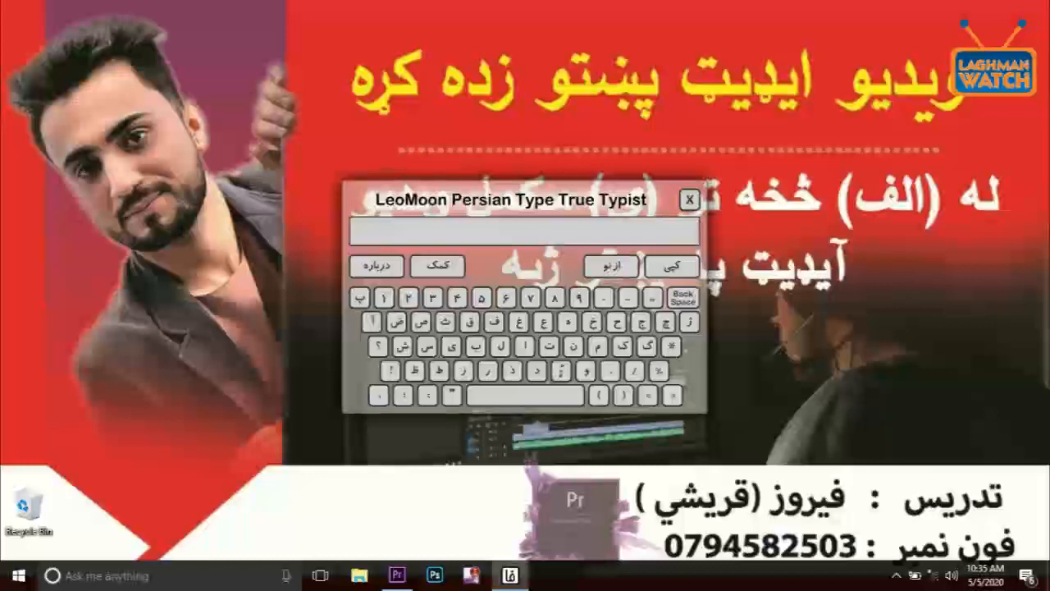
text(سلامونه او نیکی میلی)
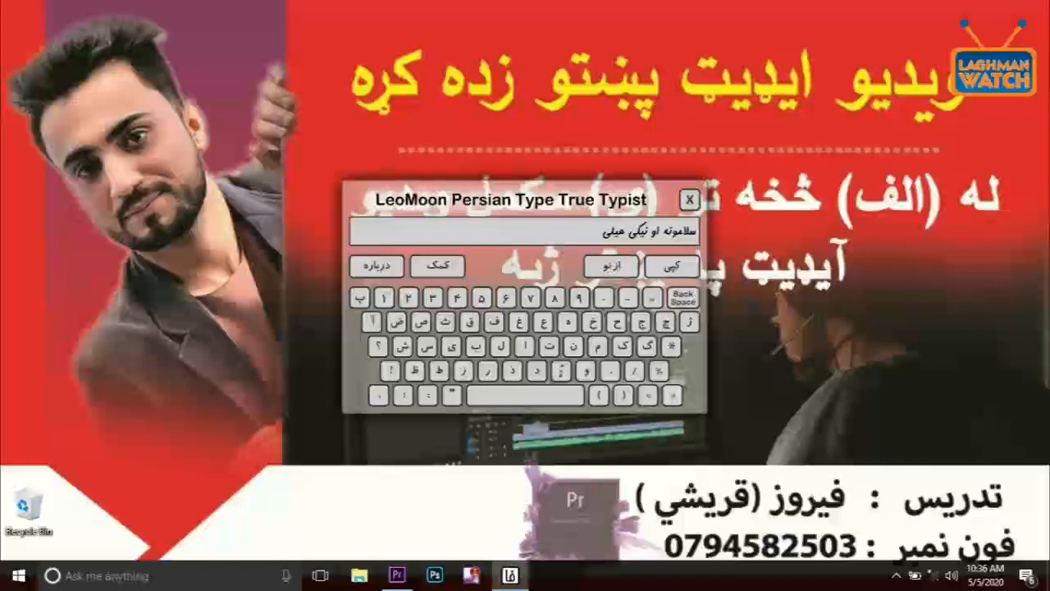
click(671, 265)
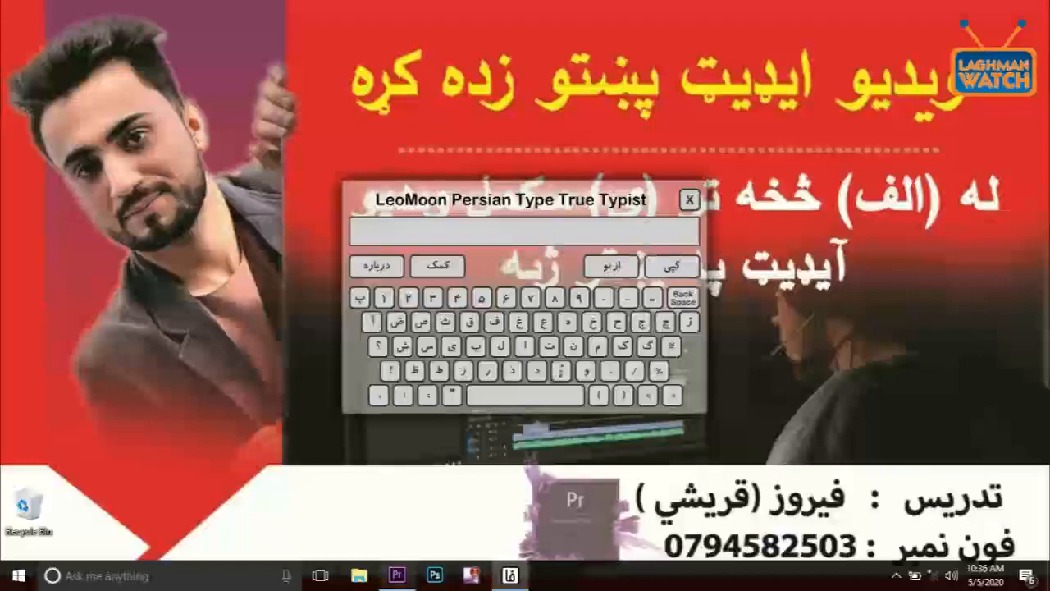
- Switch back to Premiere Pro, create a new title with default settings and paste the copied phrase onto the blue band
click(397, 575)
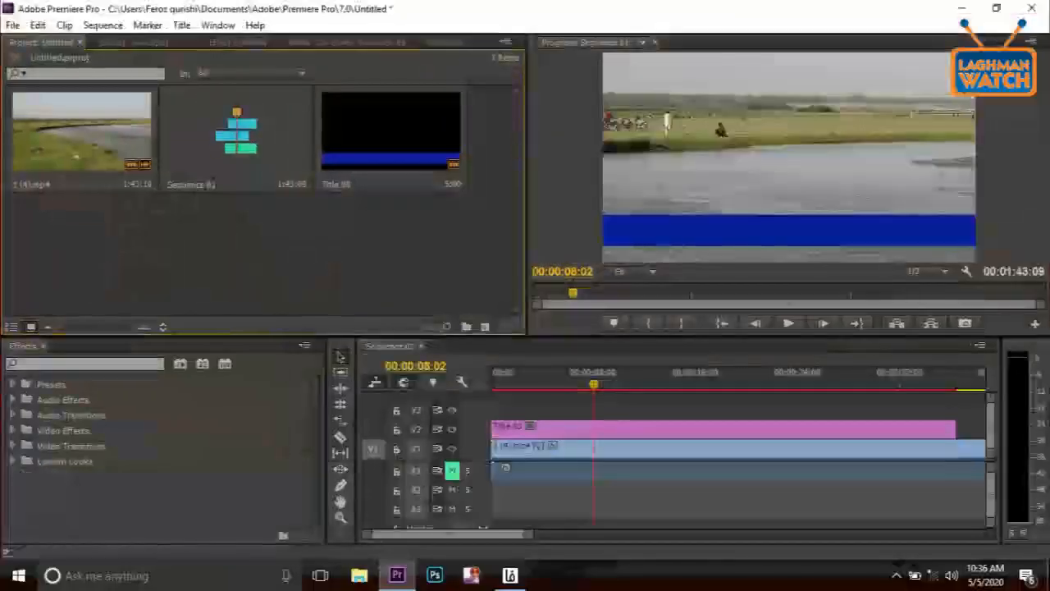
key(ctrl+t)
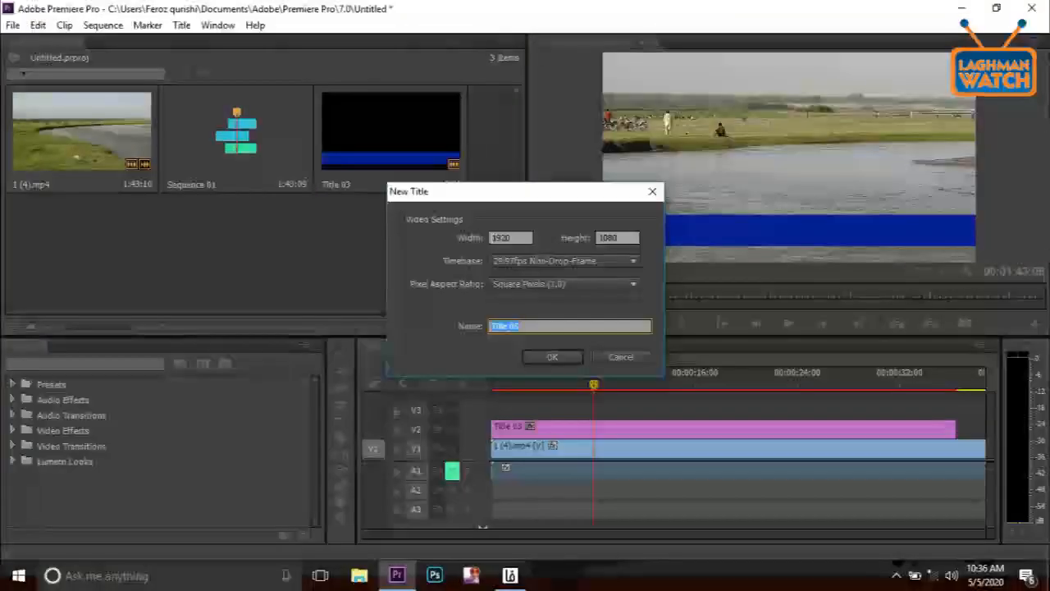
key(Return)
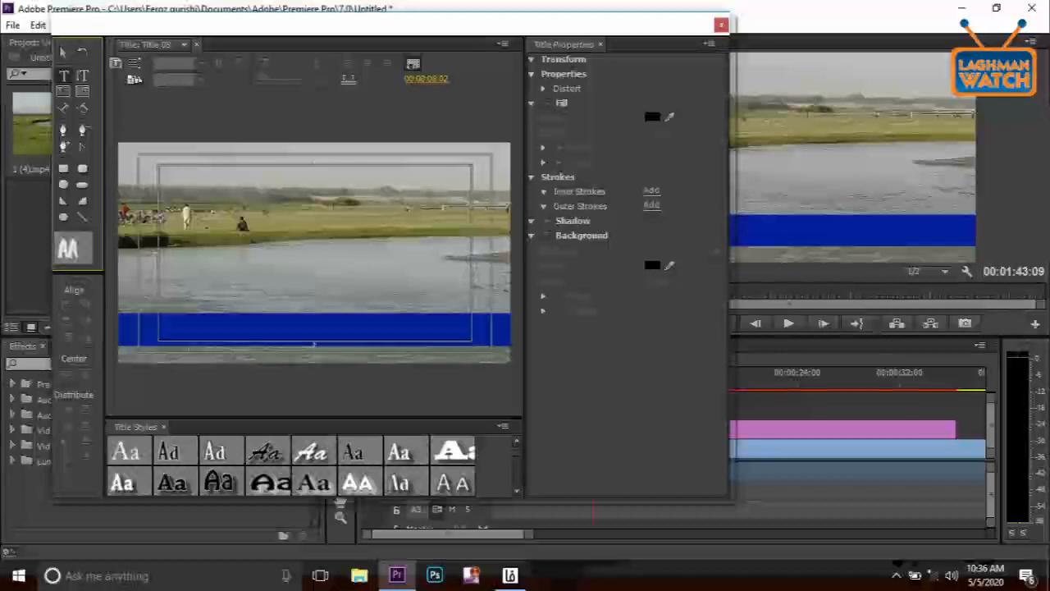
click(193, 320)
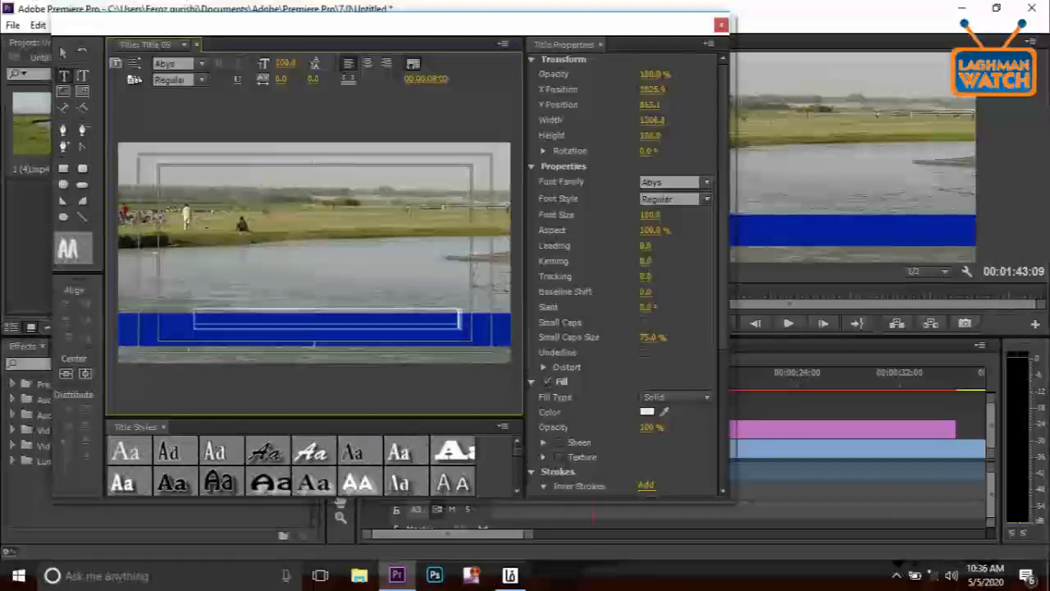
key(ctrl+v)
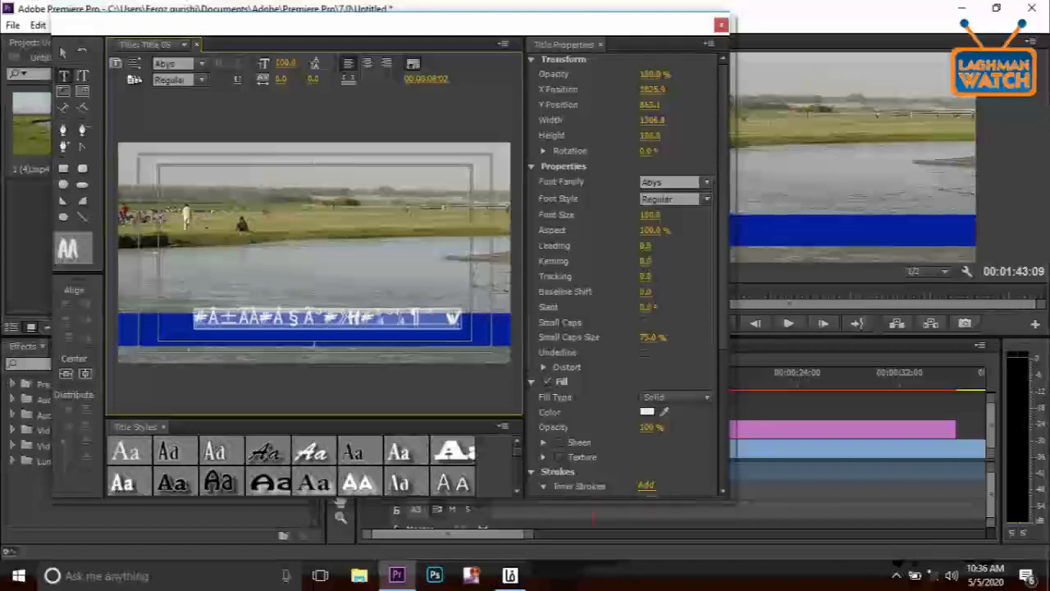
- Set the pasted text's font to the F_majid family and enlarge it to a font size of about 158
click(200, 63)
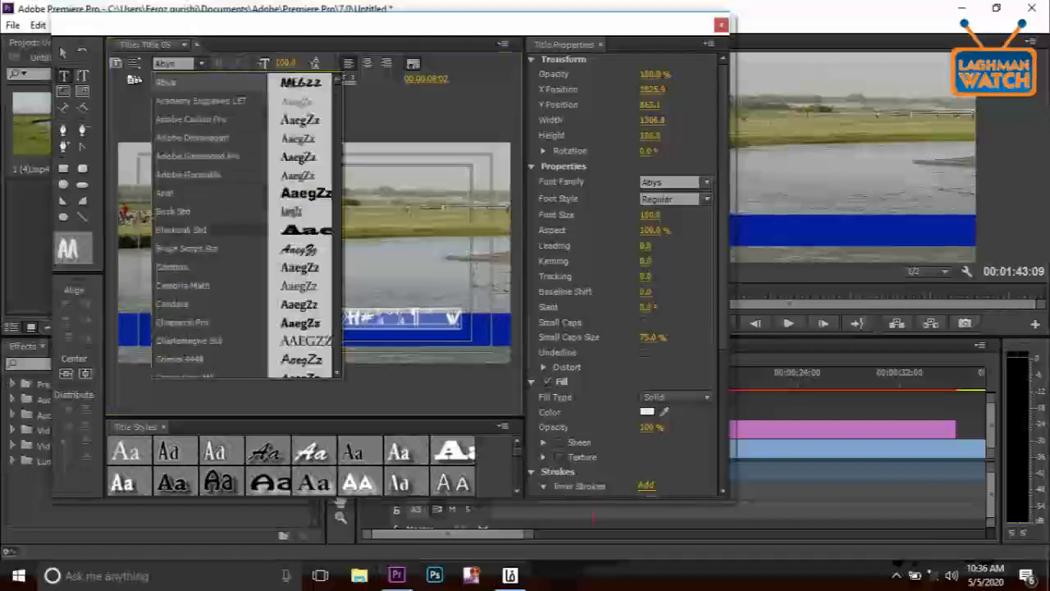
scroll(246, 226, down, 15)
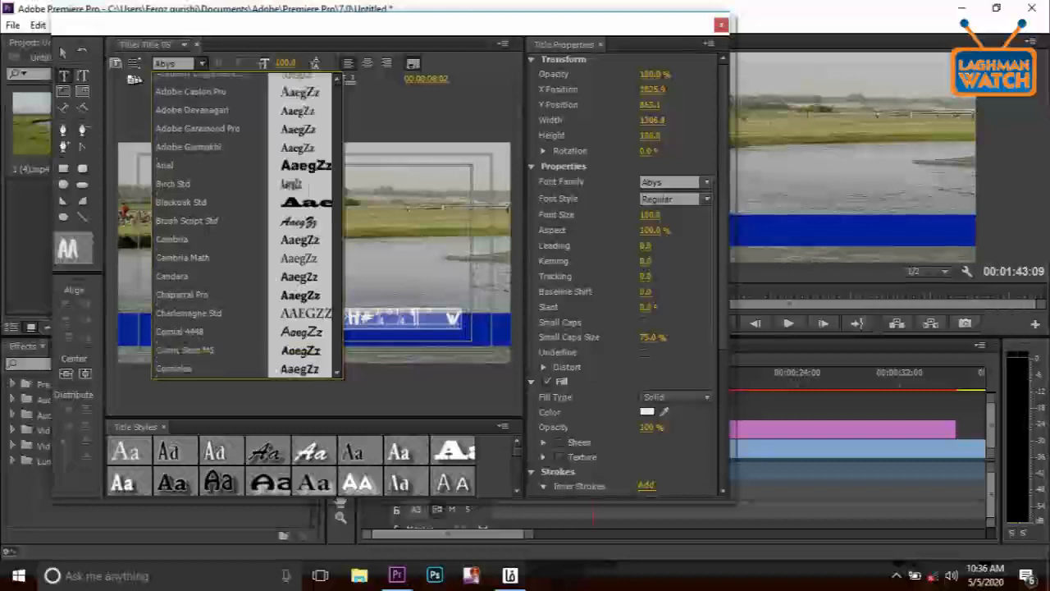
scroll(224, 300, down, 5)
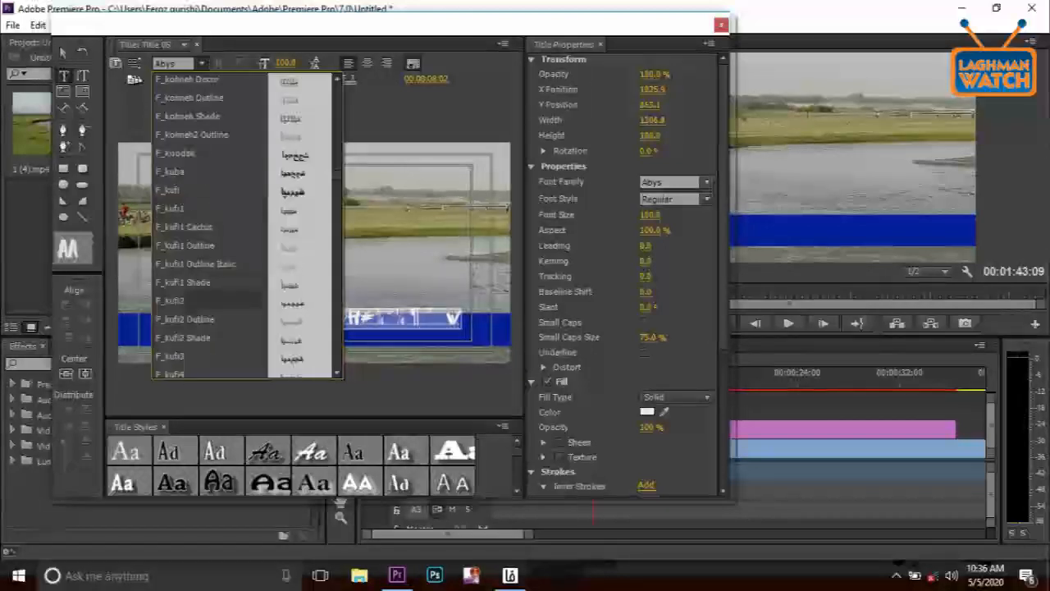
click(223, 300)
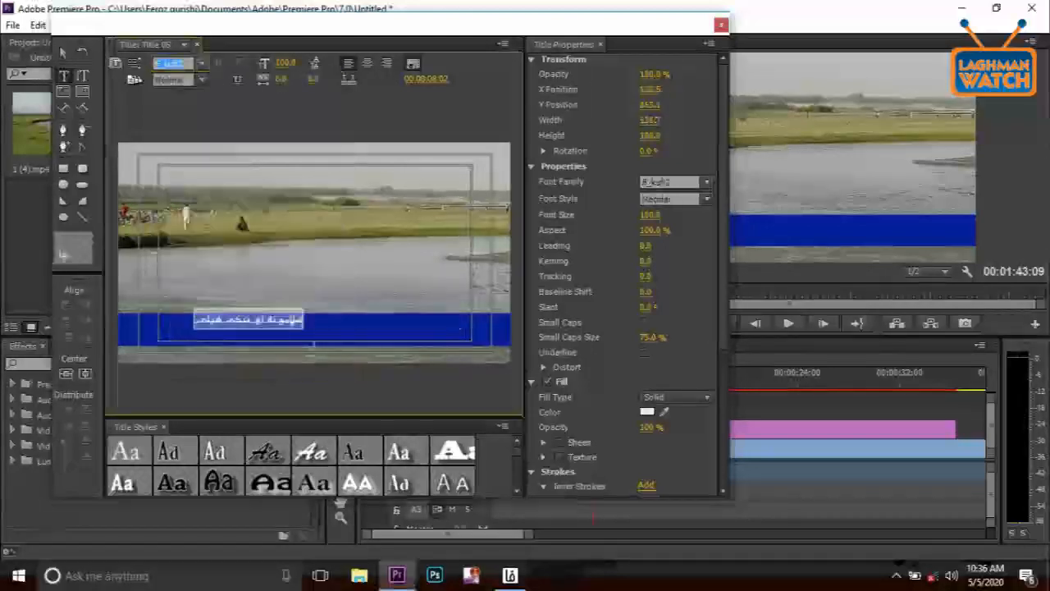
key(Down)
drag(285, 64, 367, 63)
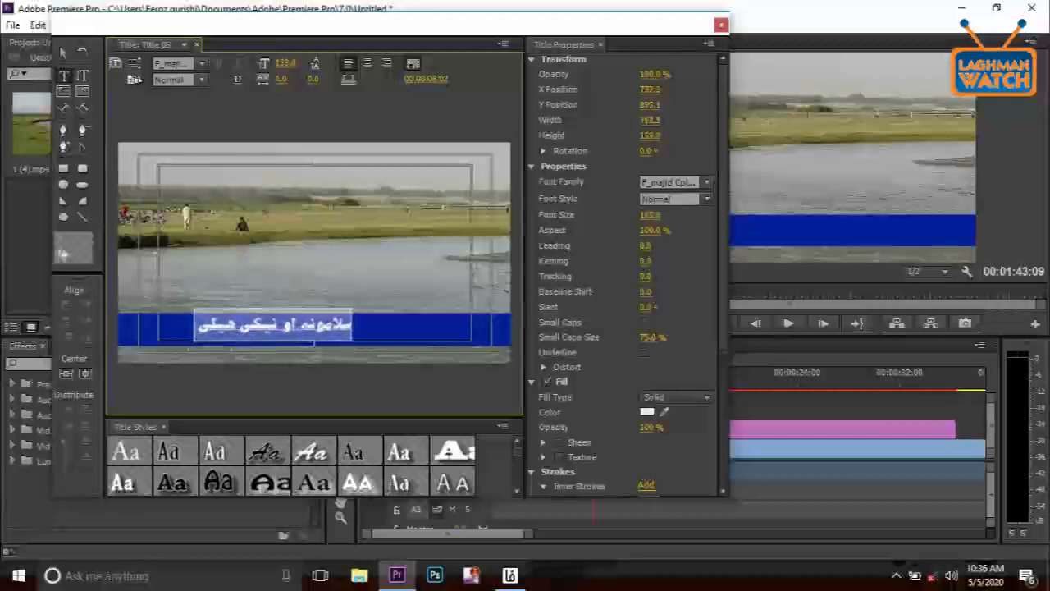
- Clear the title's text and paste the copied phrase in again
click(293, 324)
key(ctrl+a)
key(BackSpace)
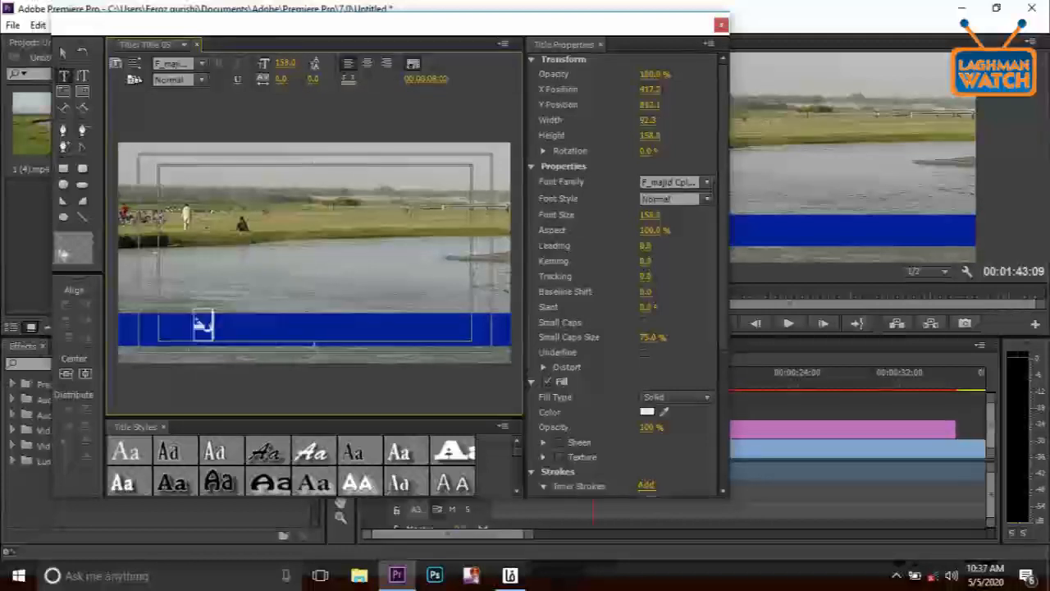
key(ctrl+v)
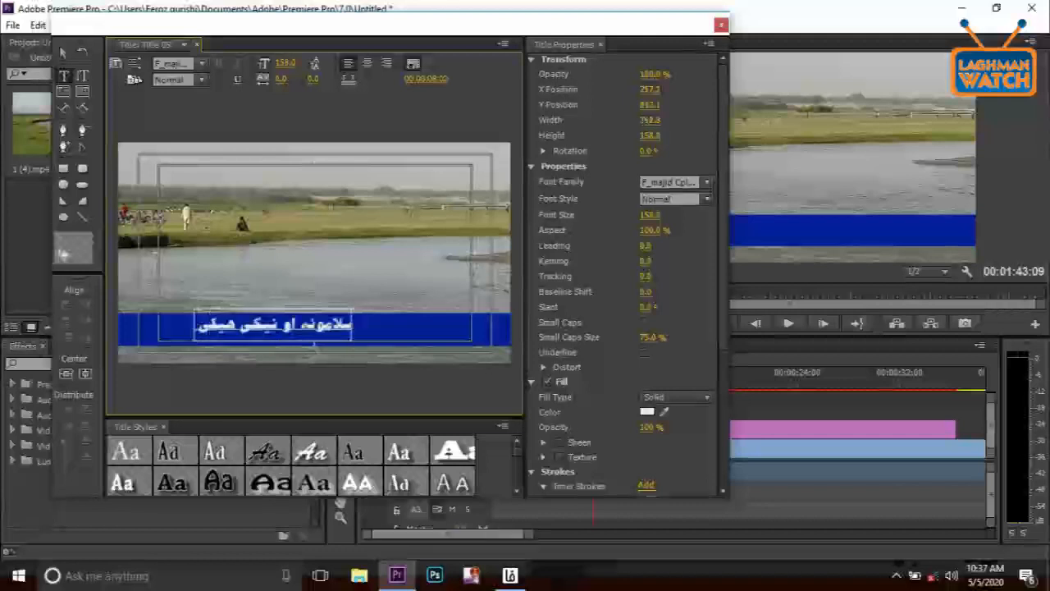
- Switch to LeoMoon Persian Type, write the headline "تازه خبر : سو شیبی وراندی کابل کی باران و" and copy it
click(509, 575)
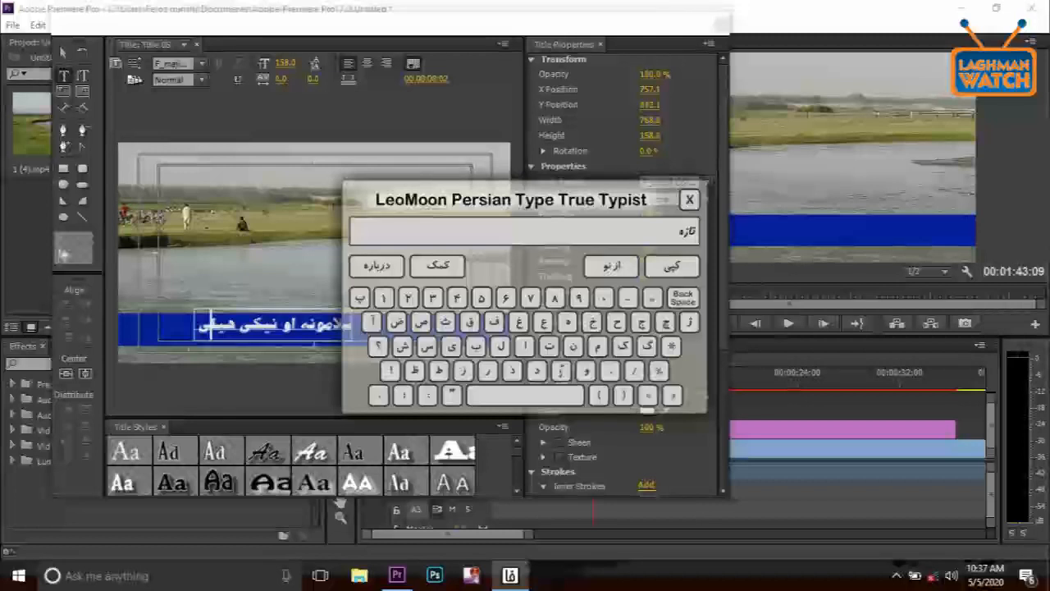
text(تازه خبر : سوشیبی وراندی کابل کی)
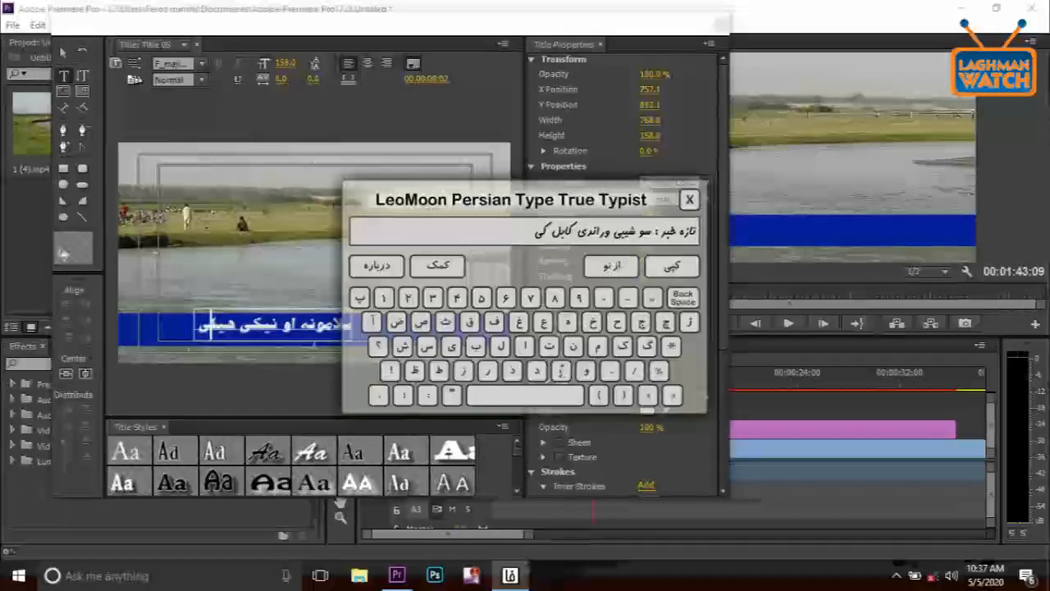
text( باران و)
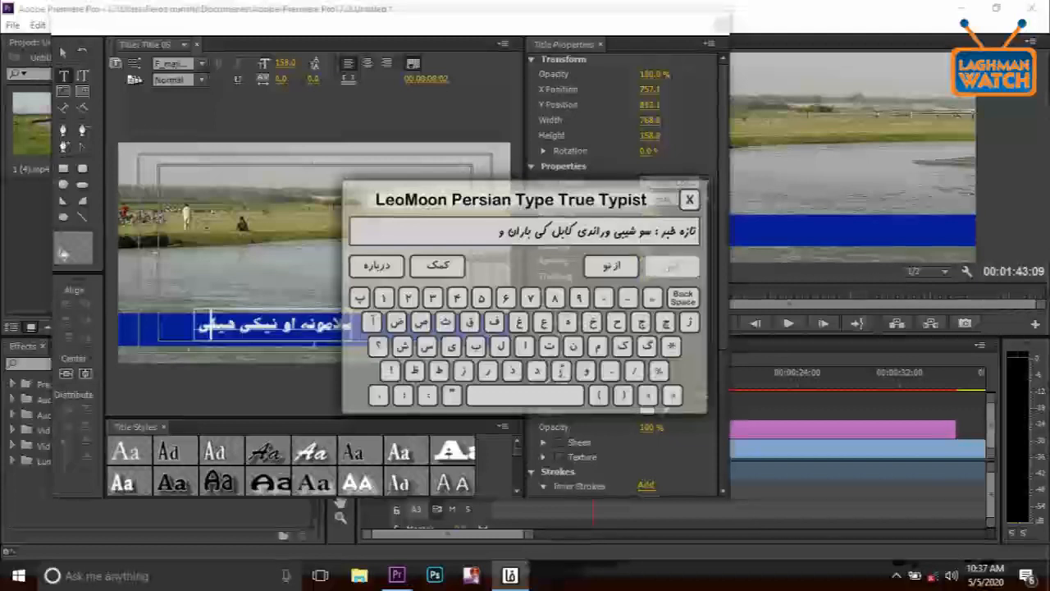
click(671, 265)
- Replace the title's text with the copied headline and shift it left to fit inside the safe margins of the blue band
click(312, 326)
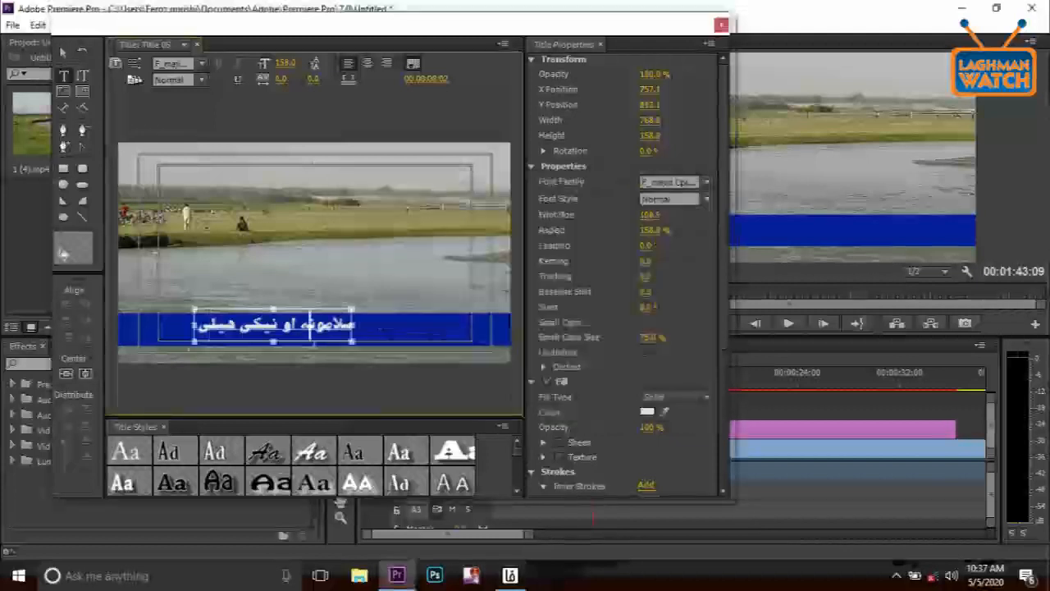
key(ctrl+a)
text(تازه خبر - سو شیبی وراندی کابل کی باران و)
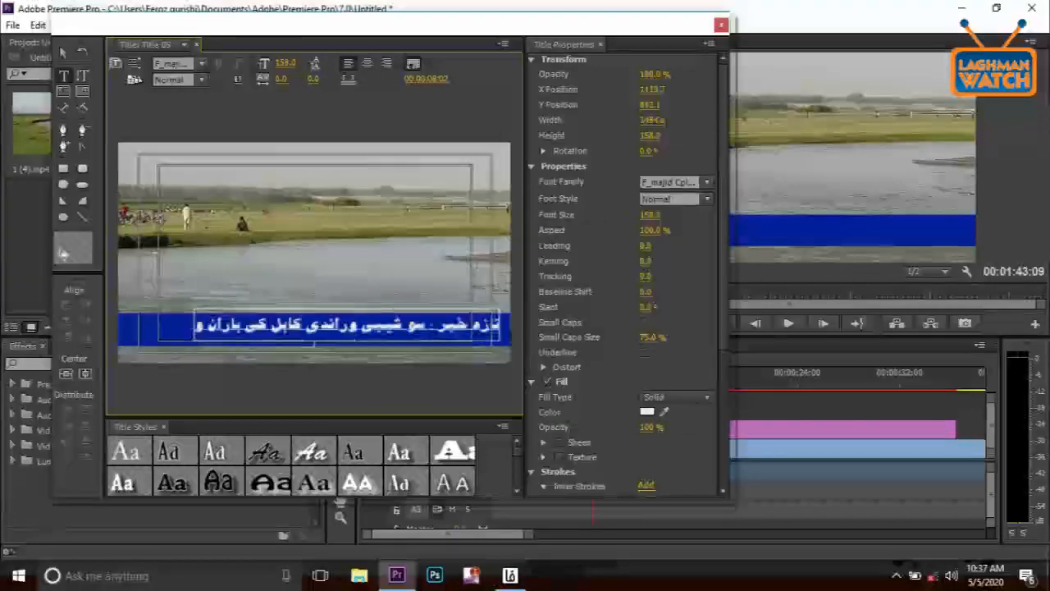
click(64, 53)
drag(347, 325, 315, 325)
- Set the headline title to Crawl Right with Start Off Screen and End Off Screen, and close the title editor
click(136, 63)
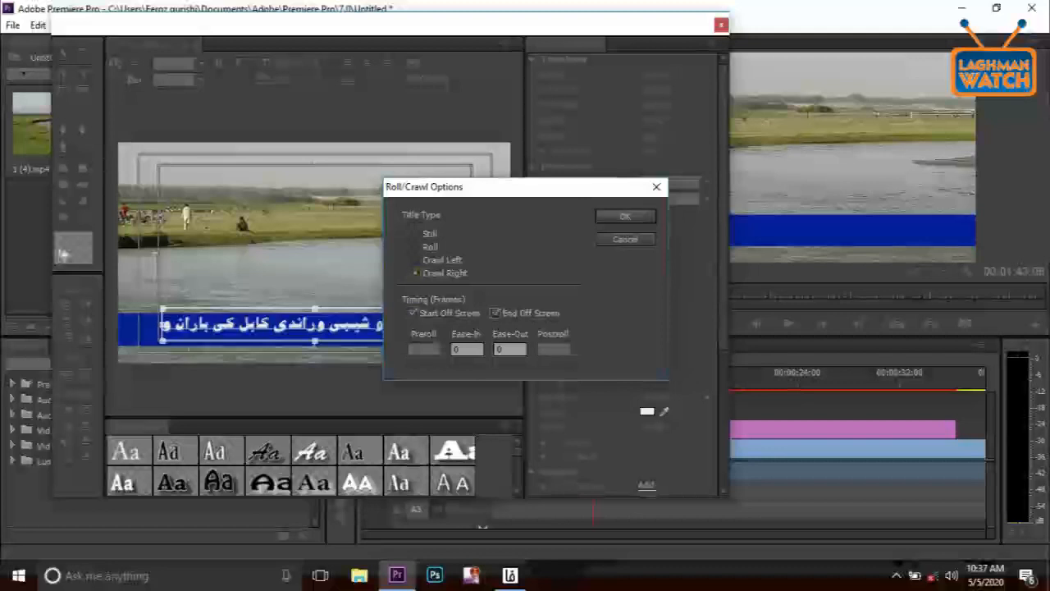
click(625, 215)
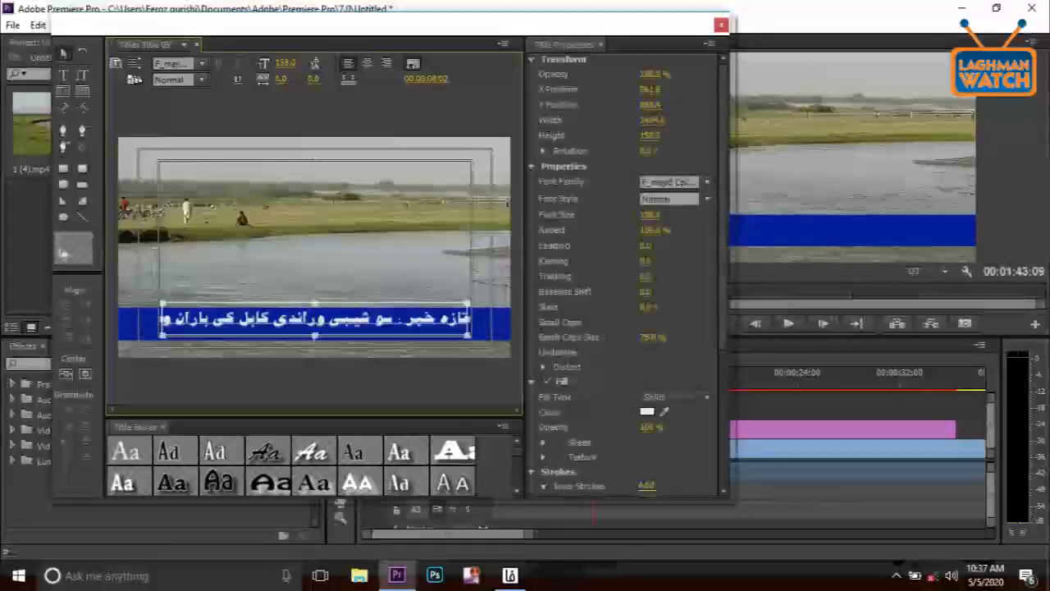
click(722, 24)
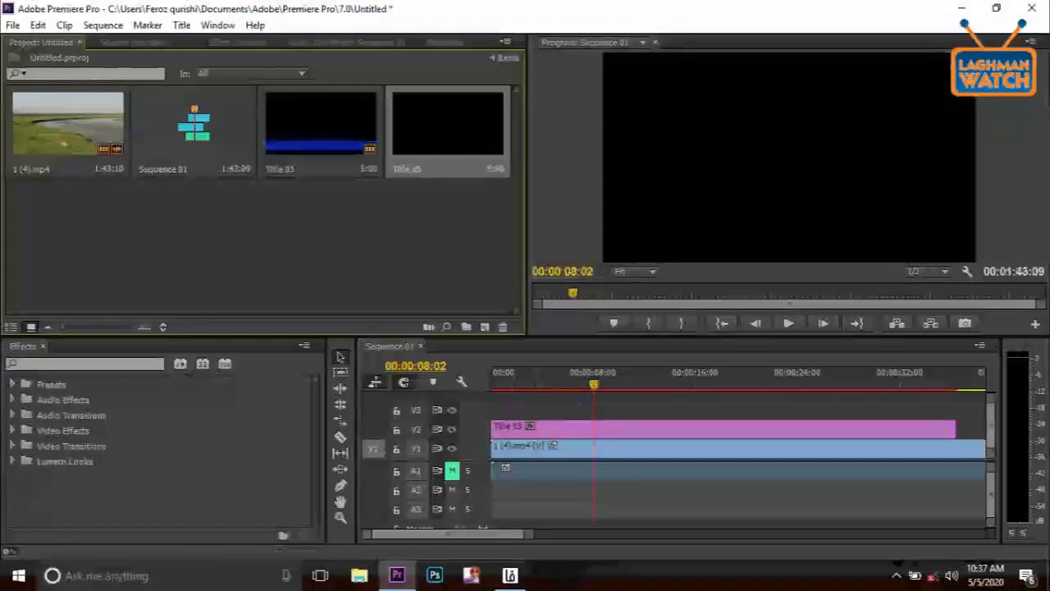
- Replace the blue band clip on V2 with the new headline title at the sequence start and preview the crawl
click(551, 430)
key(Delete)
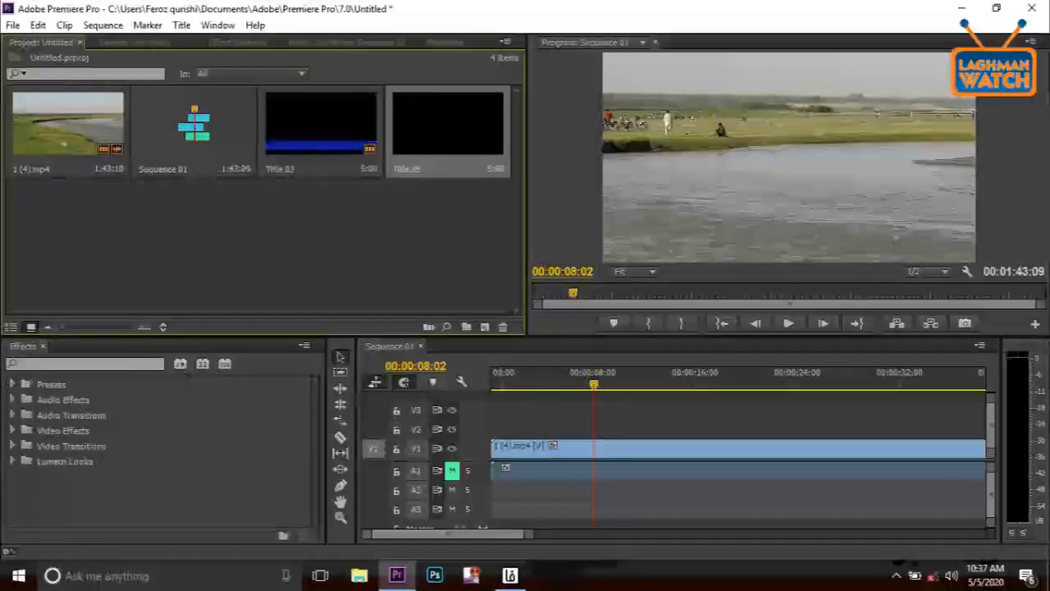
drag(448, 123, 495, 431)
key(Home)
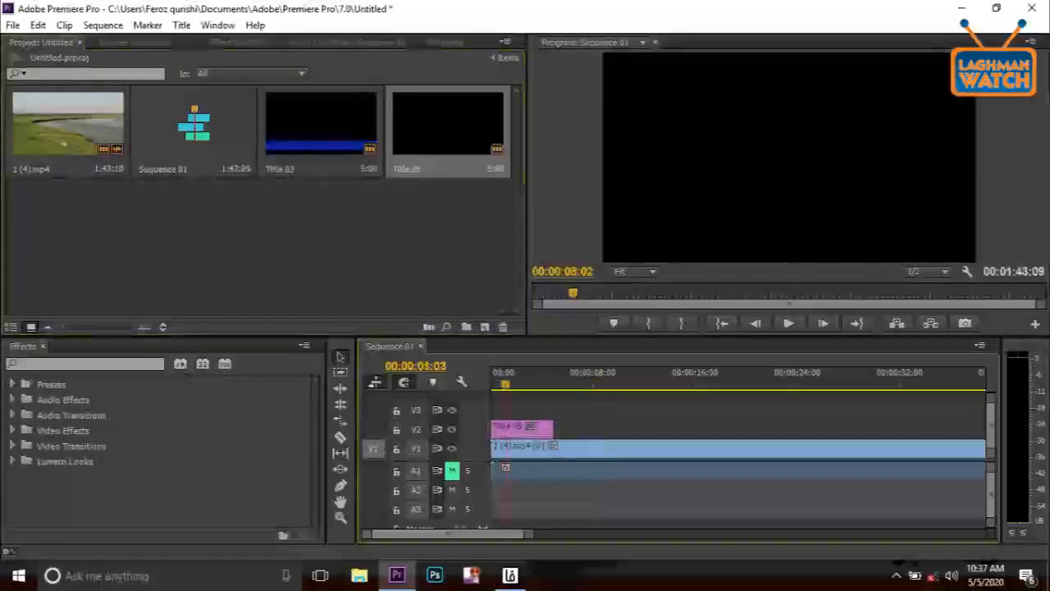
key(space)
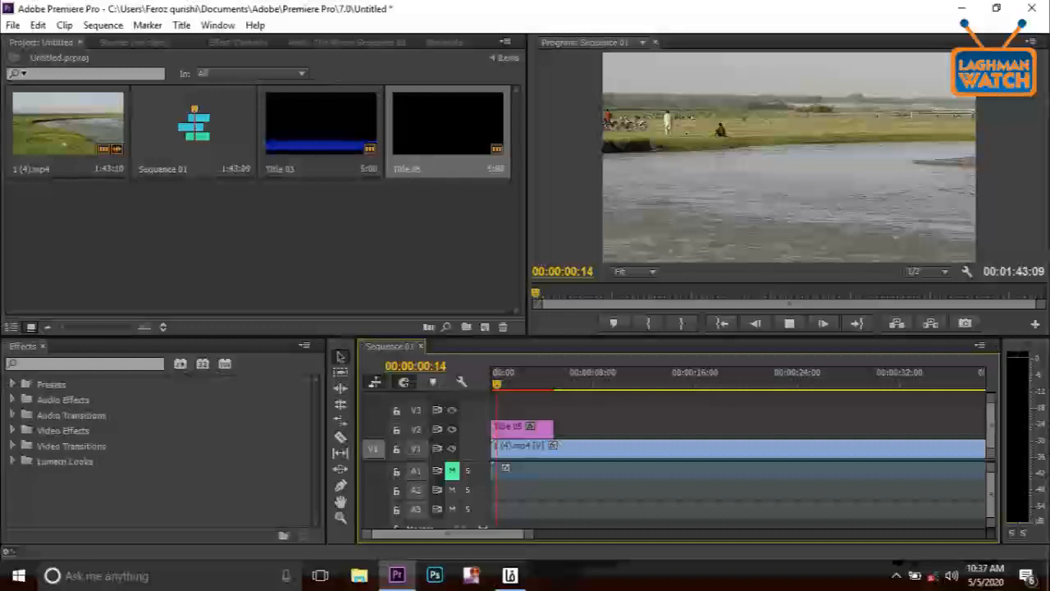
key(space)
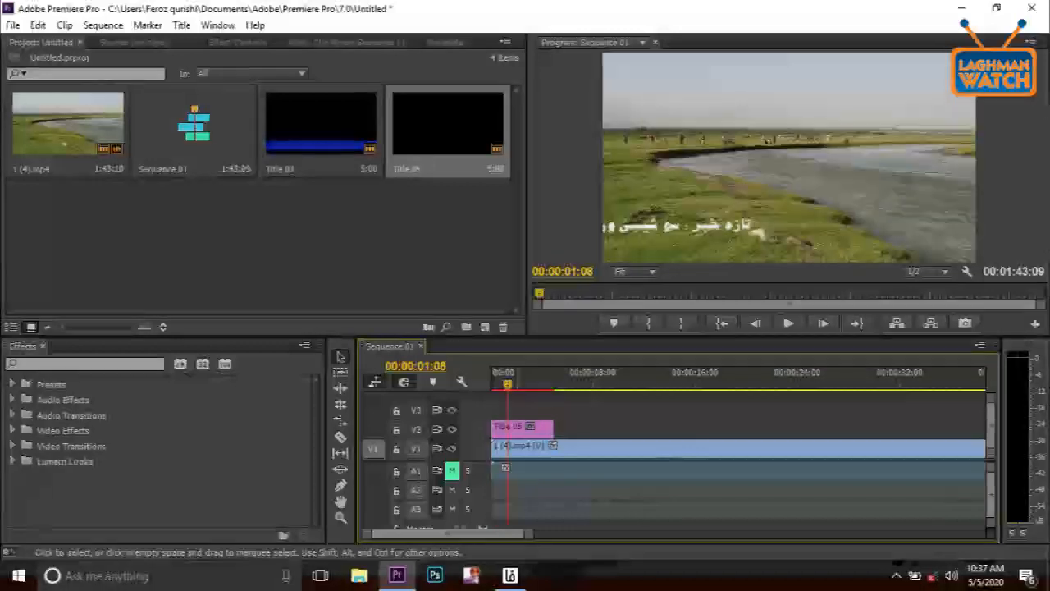
- Stack the headline title on V3 over the blue band title on V2 at the sequence start and preview them together
drag(321, 123, 494, 428)
drag(507, 383, 493, 383)
key(space)
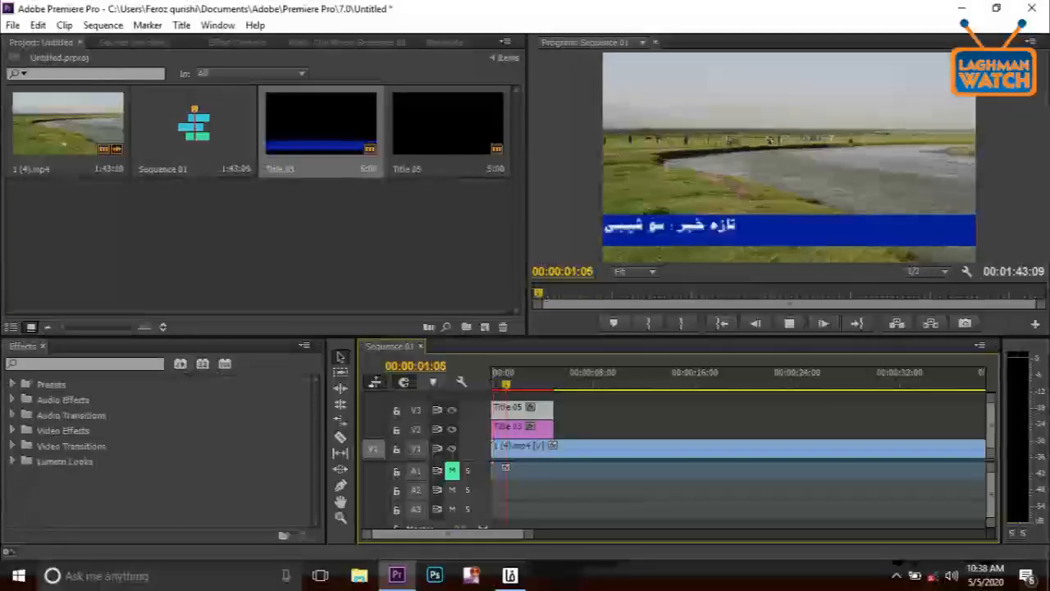
key(space)
- Extend both the headline and blue band titles to end at about 15 seconds and play the crawl
drag(491, 438, 679, 426)
key(space)
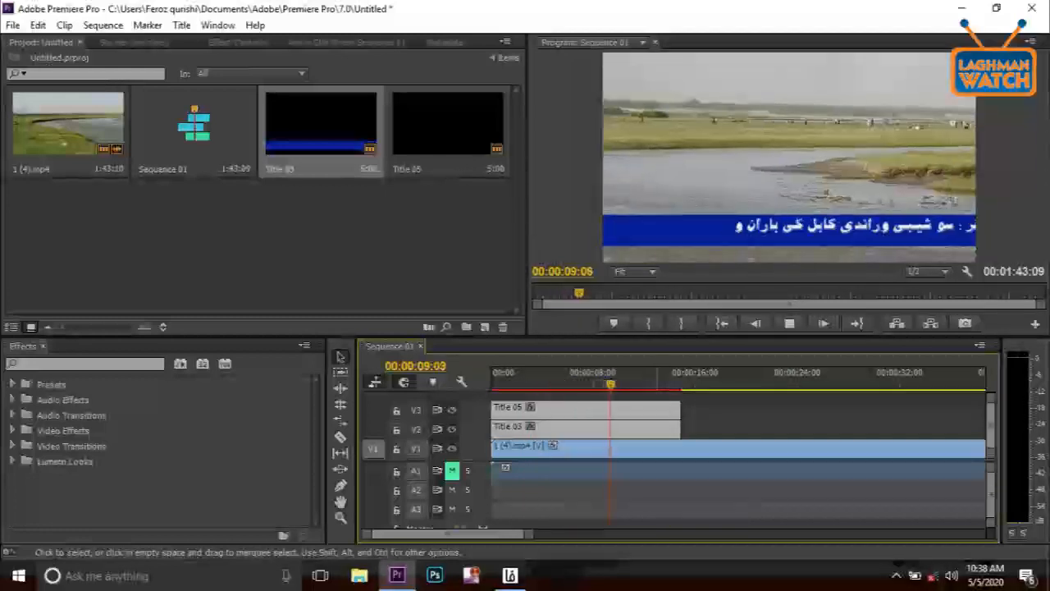
key(space)
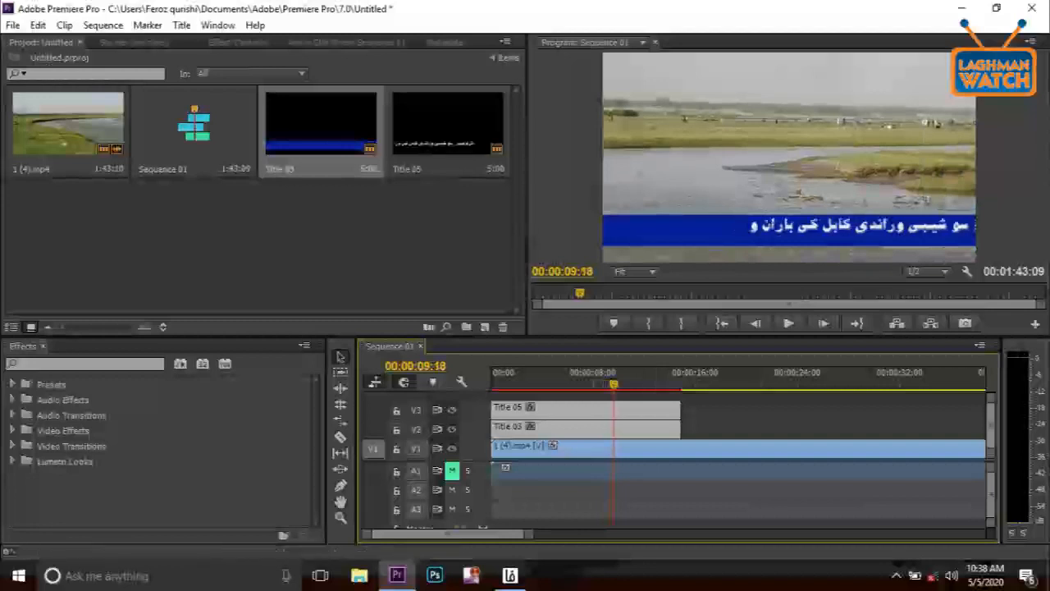
- Reopen the blue band title and add a small red rectangle at the upper right end of the band
double_click(320, 124)
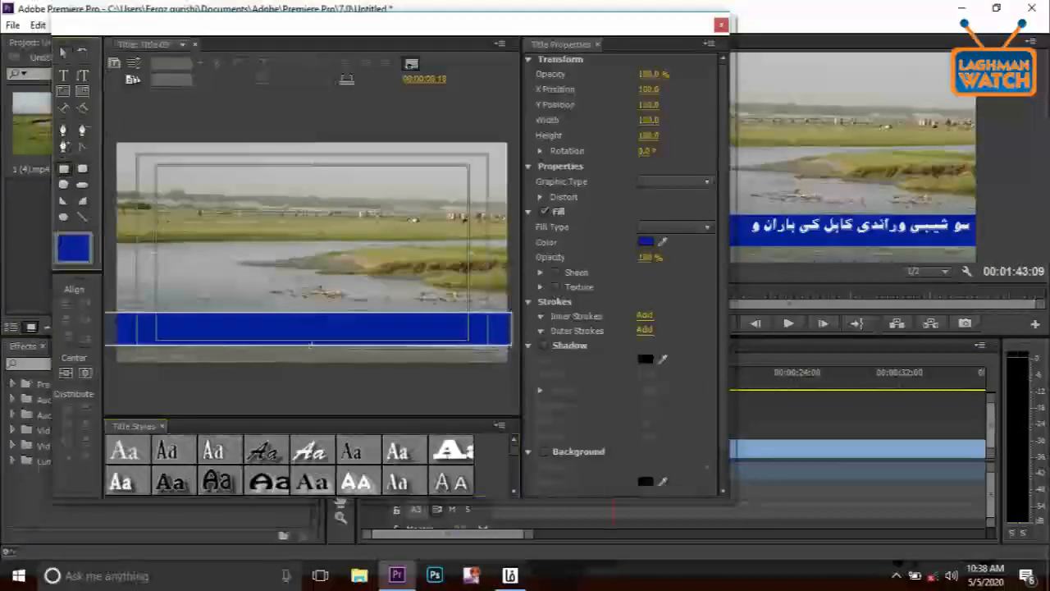
mouse_move(409, 285)
mouse_down()
mouse_move(462, 312)
mouse_move(509, 316)
mouse_up()
click(645, 241)
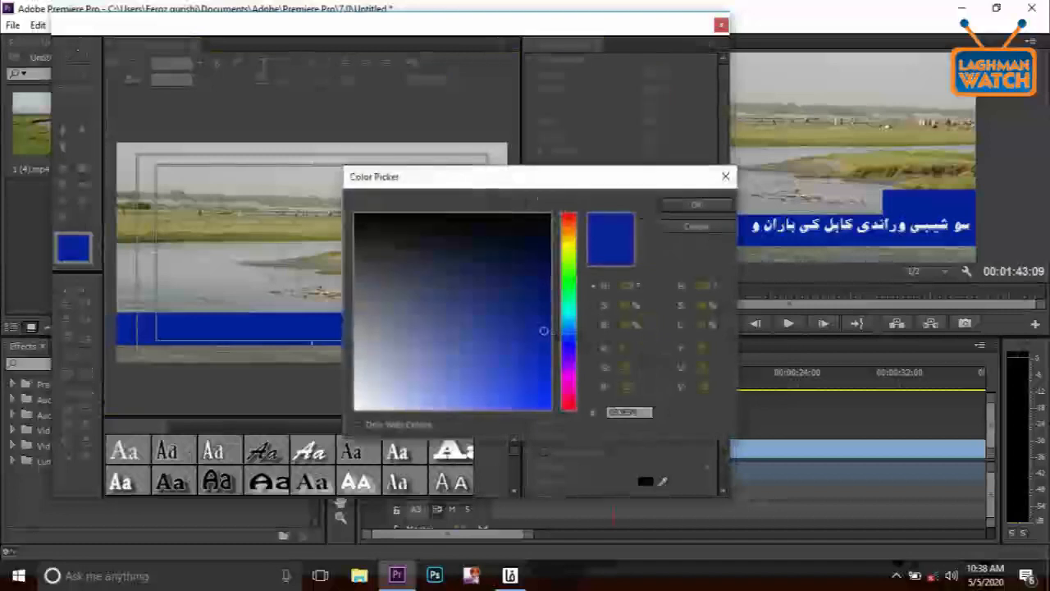
click(568, 401)
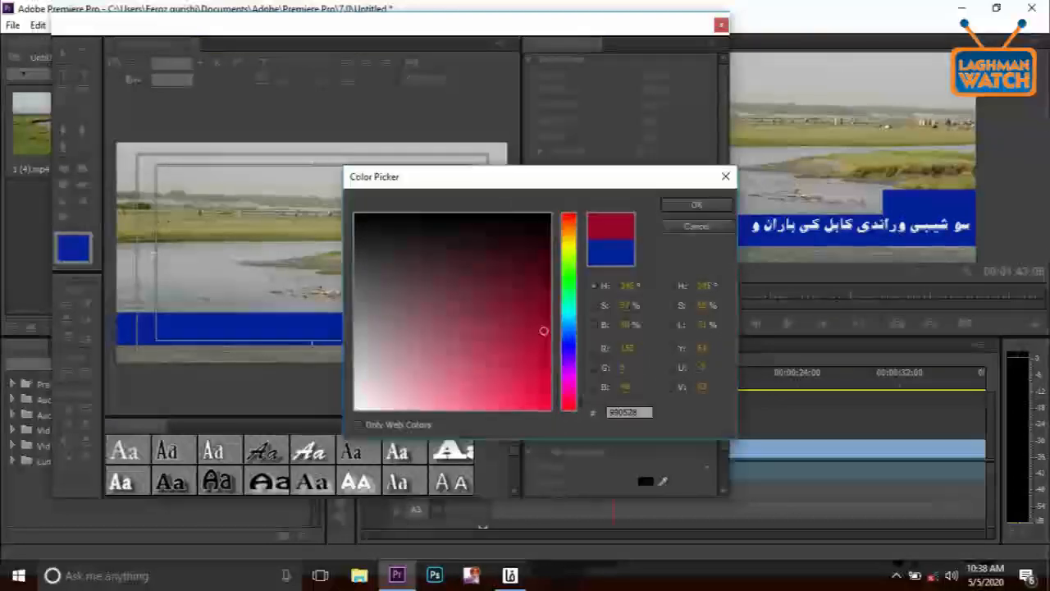
click(547, 385)
click(697, 204)
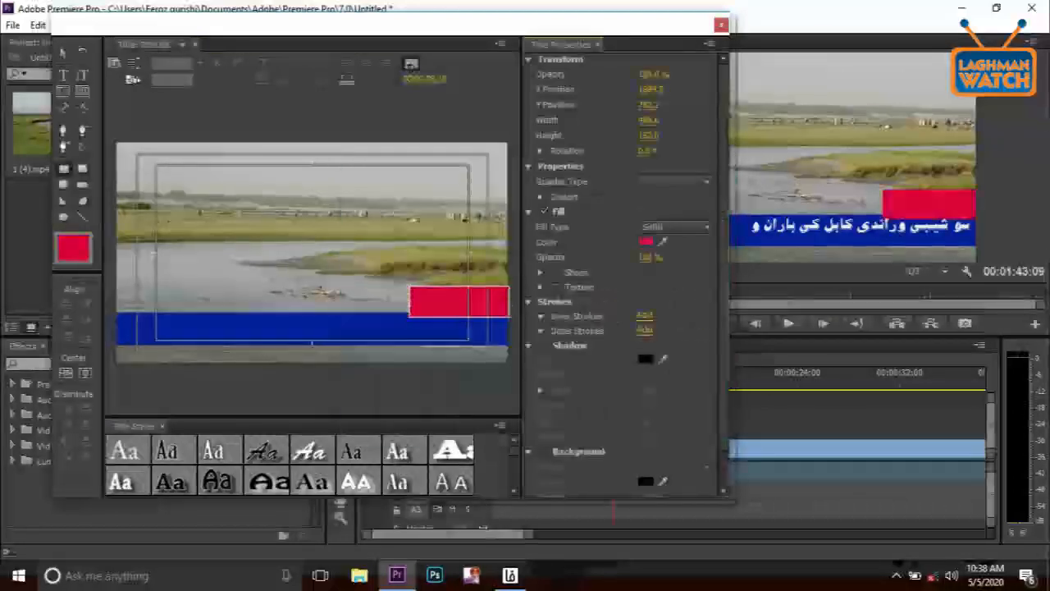
- Nudge the red rectangle up until it sits on the blue band's upper edge, and close the title editor
click(64, 53)
key(Up)
key(Up)
key(Up)
key(Up)
key(Up)
key(Up)
key(Up)
key(Up)
key(Up)
key(Up)
key(Up)
key(Up)
key(Up)
key(Up)
key(Up)
key(Up)
key(Up)
key(Up)
key(Up)
click(329, 386)
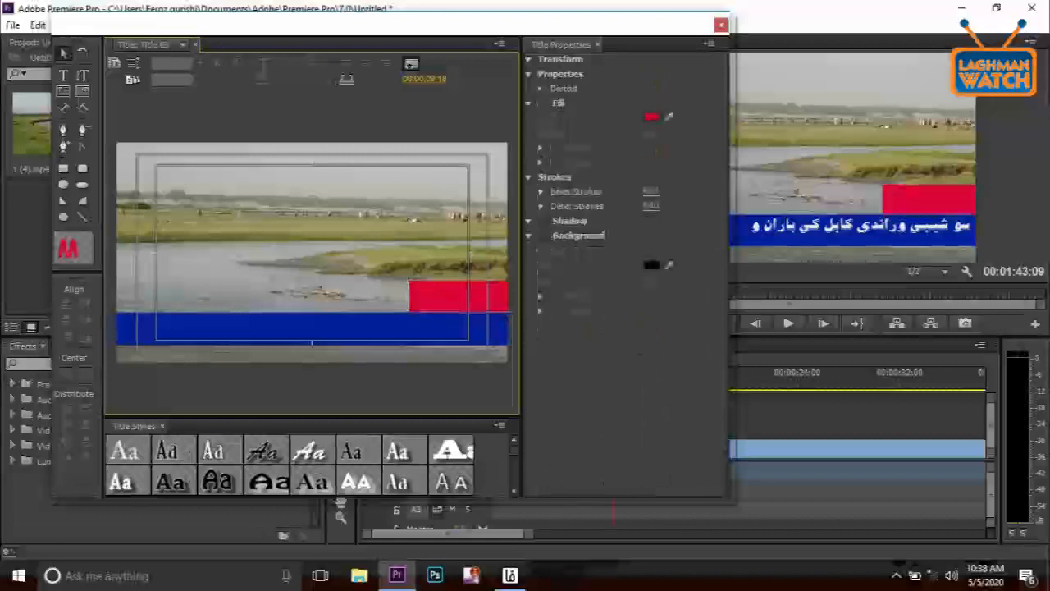
click(721, 24)
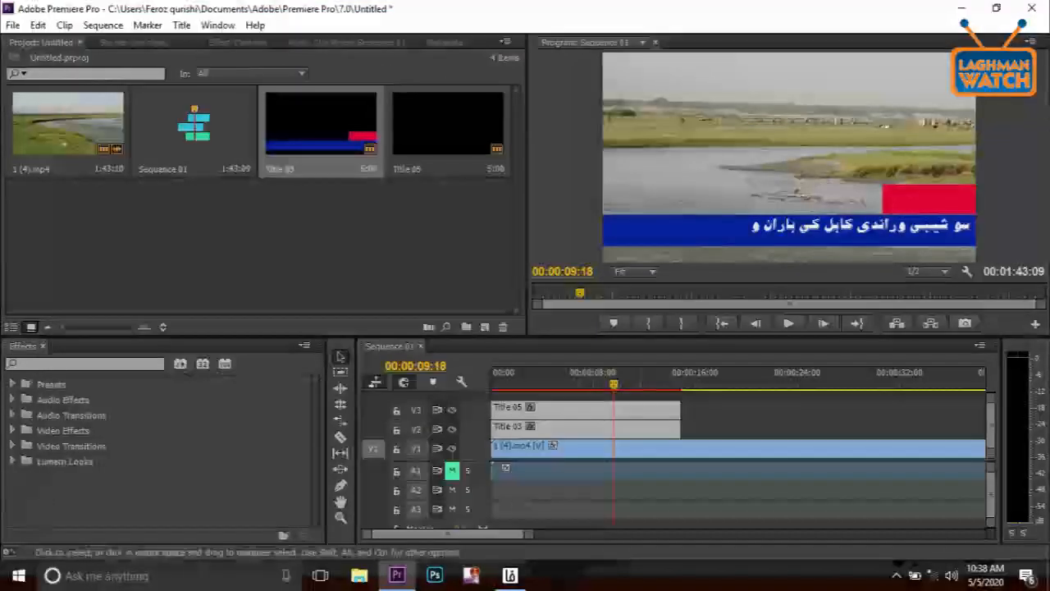
- Write "تازه خبر" in the Pashto text app and paste it into a new Premiere Pro title over the red rectangle
click(509, 575)
text(تازه خبر)
key(Return)
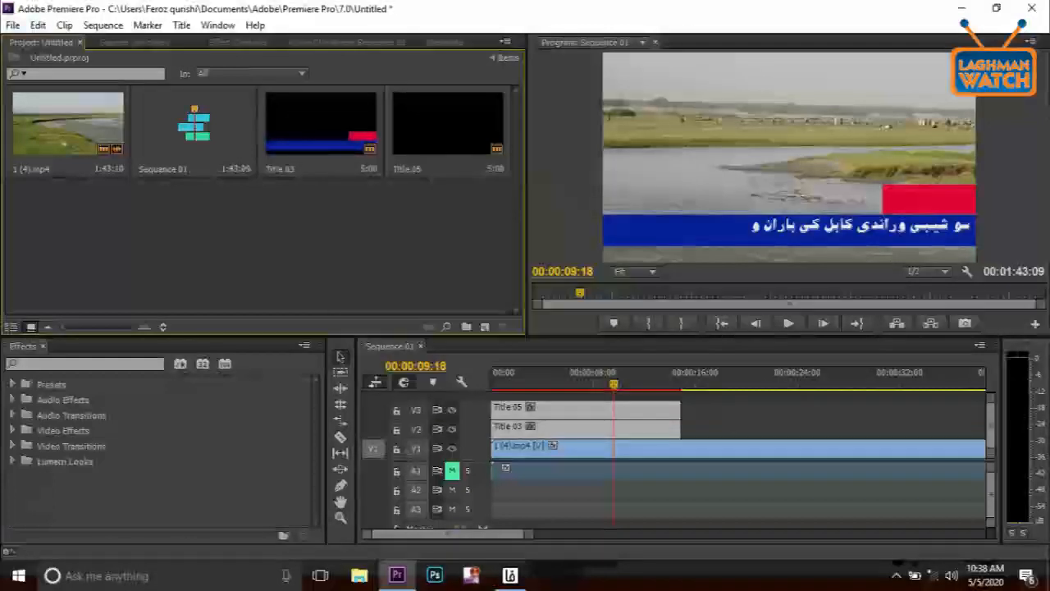
key(ctrl+t)
key(Return)
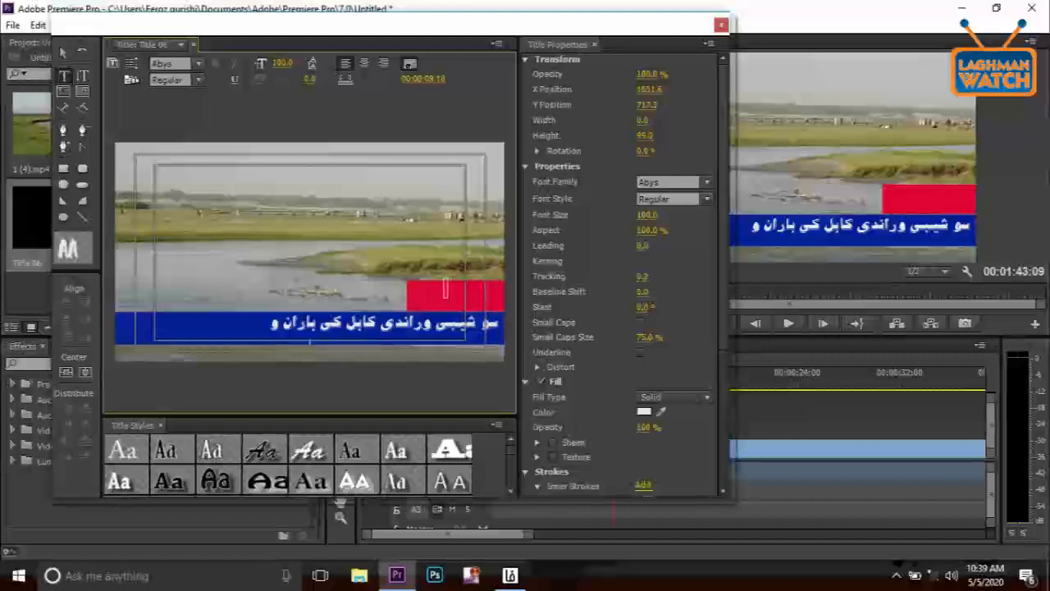
key(ctrl+v)
- Try F_roudkhane on the whole label, choose another Persian-script font for it, and close the title editor
key(ctrl+a)
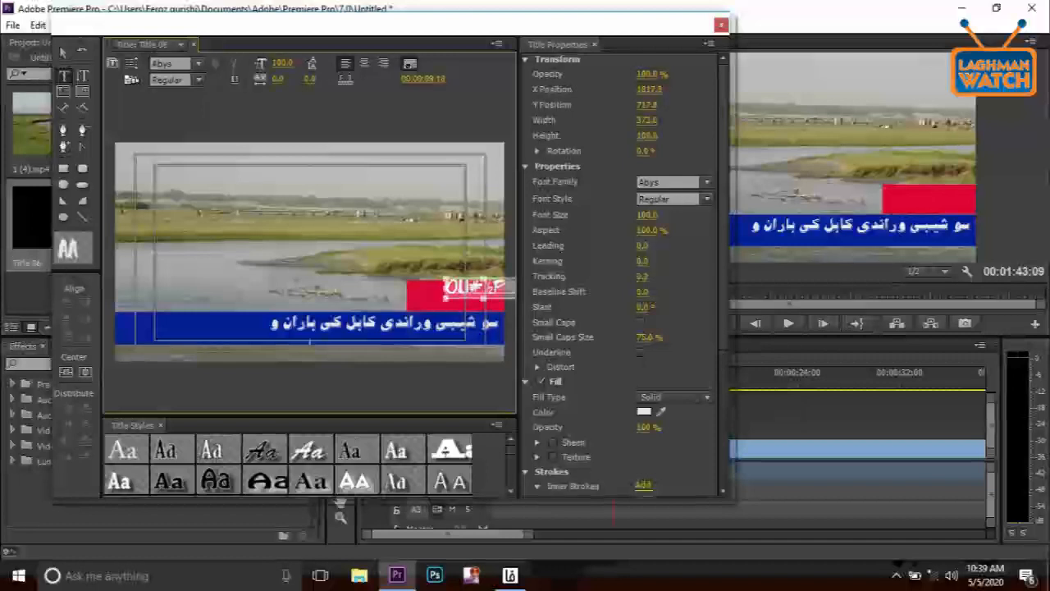
click(197, 63)
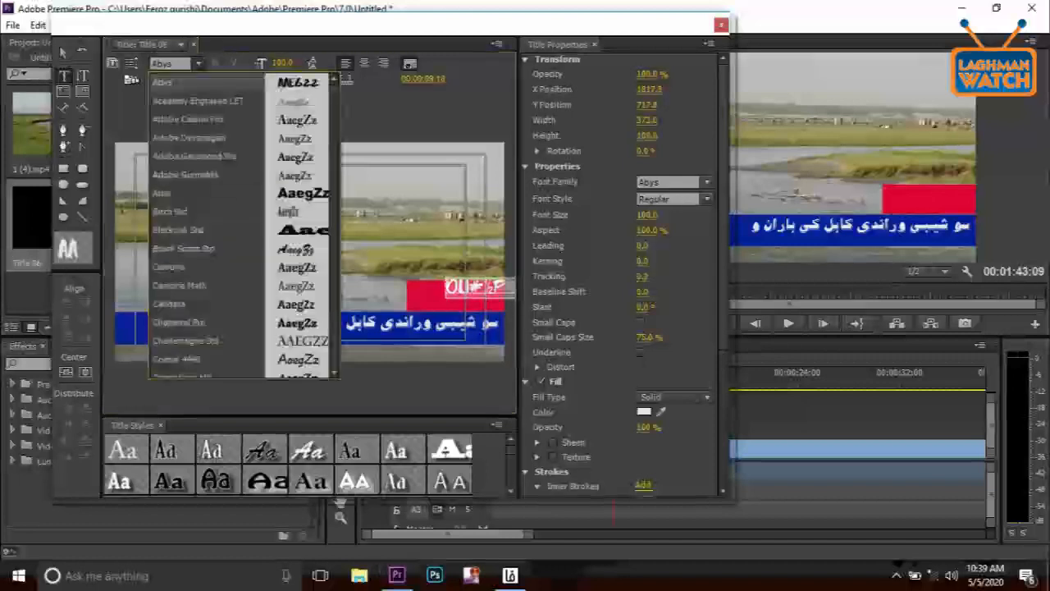
scroll(242, 226, down, 20)
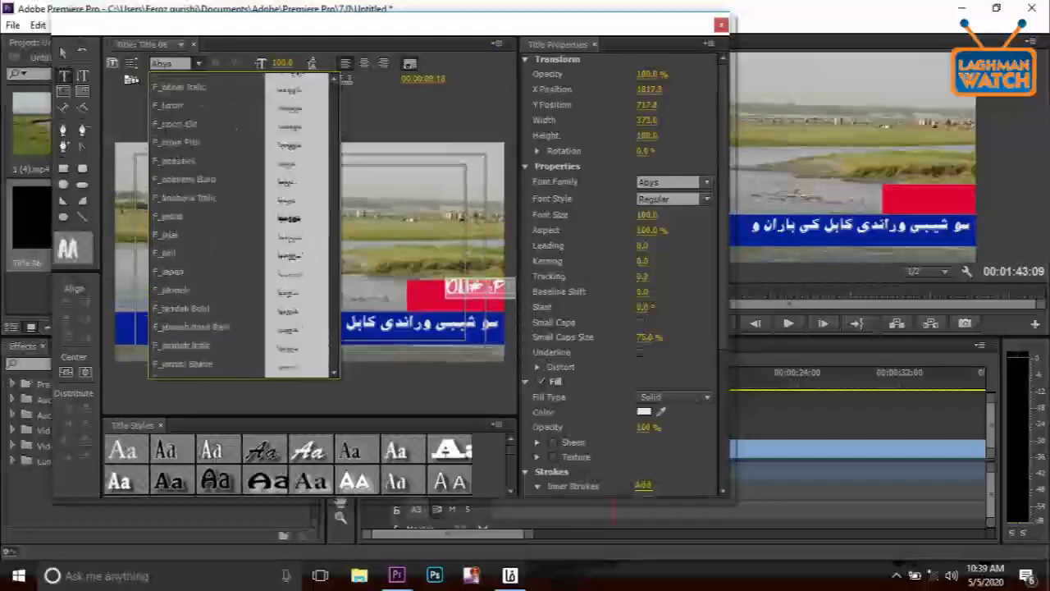
scroll(242, 226, down, 8)
click(209, 195)
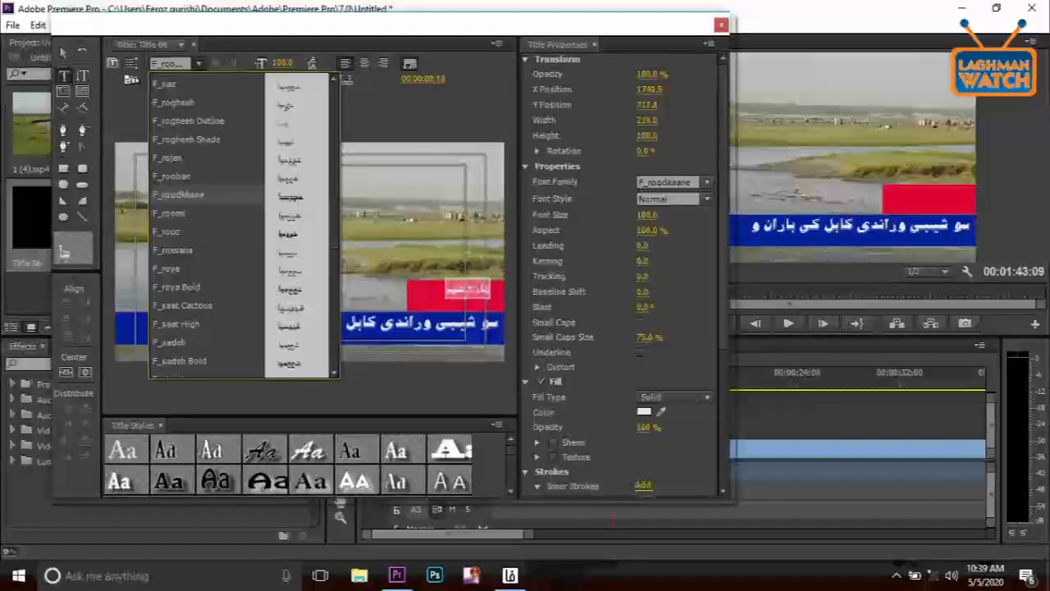
scroll(209, 225, down, 10)
click(206, 297)
click(721, 25)
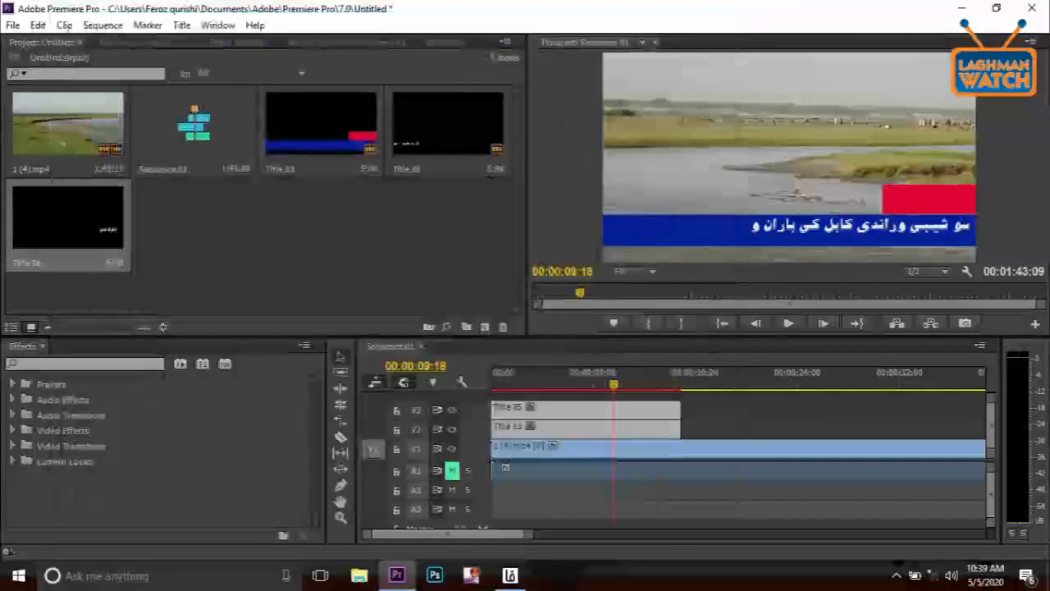
- Place the "تازه خبر" title on a new V4 track from the sequence start to about 15 seconds and check it near 2 seconds
drag(68, 218, 679, 397)
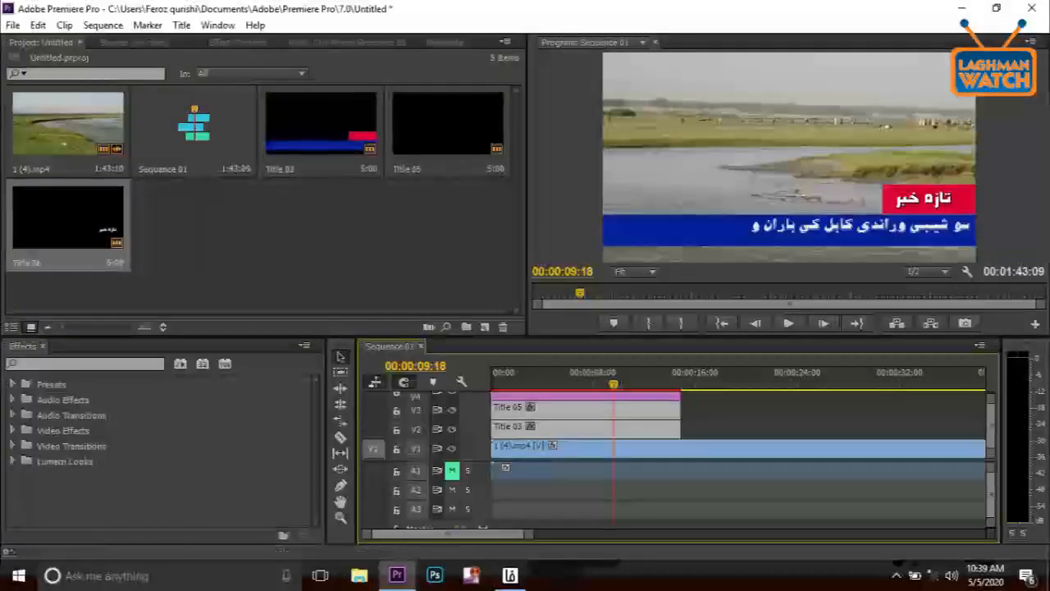
drag(648, 337, 648, 305)
drag(614, 352, 520, 352)
- Apply the Wipe video transition to the start of the "تازه خبر" title on V4 and preview it
click(12, 414)
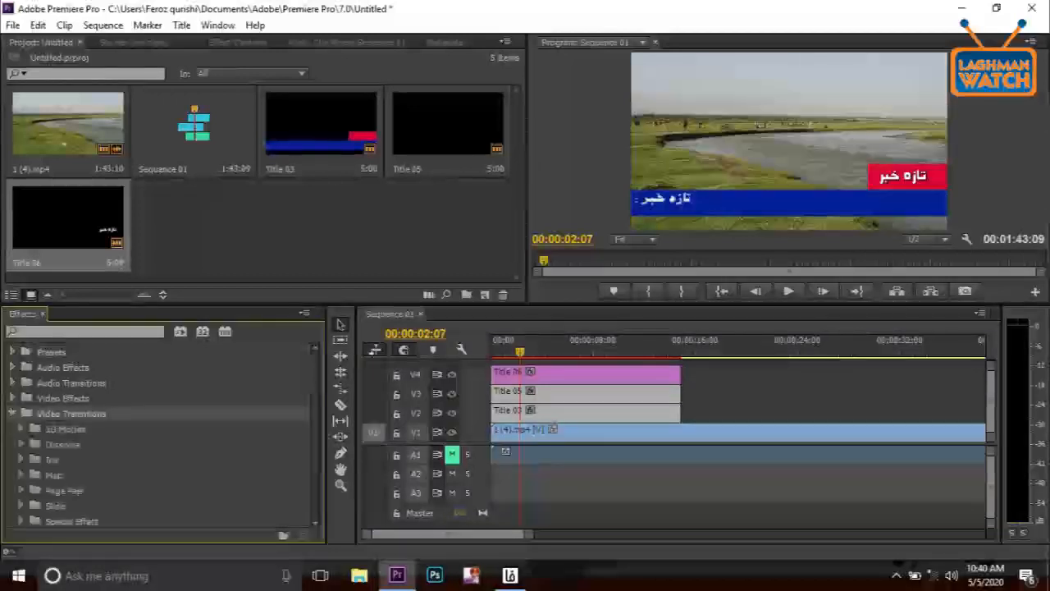
click(21, 459)
click(21, 460)
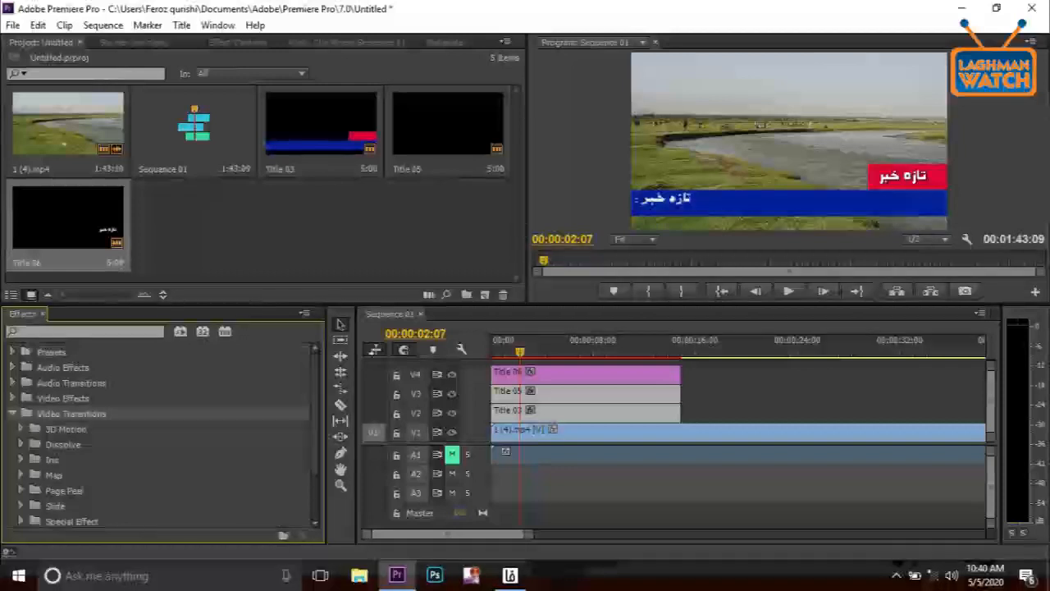
scroll(160, 435, down, 2)
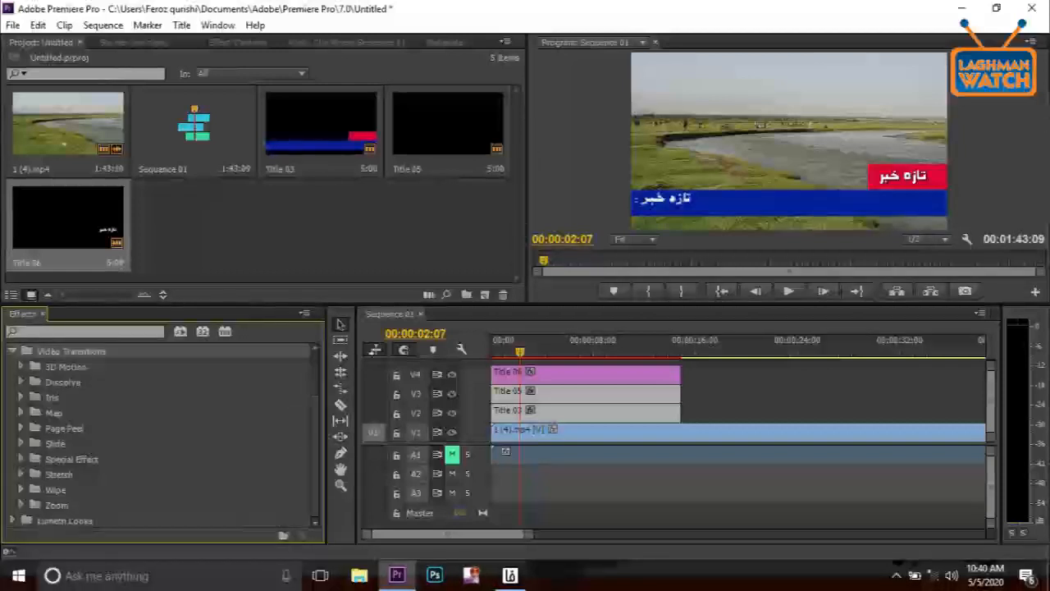
click(20, 490)
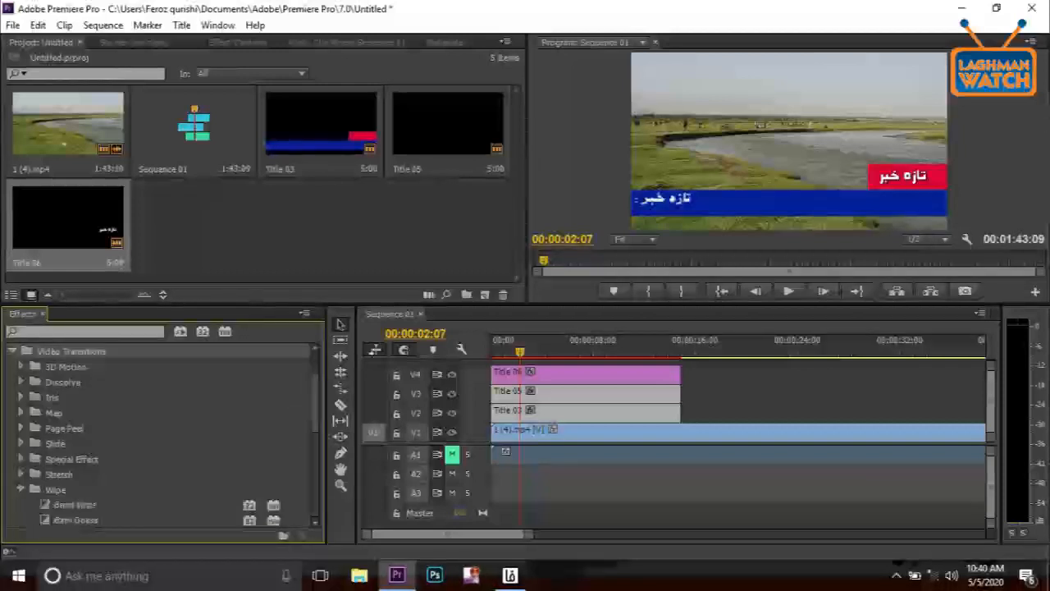
scroll(160, 435, down, 4)
scroll(160, 434, down, 1)
drag(64, 504, 490, 352)
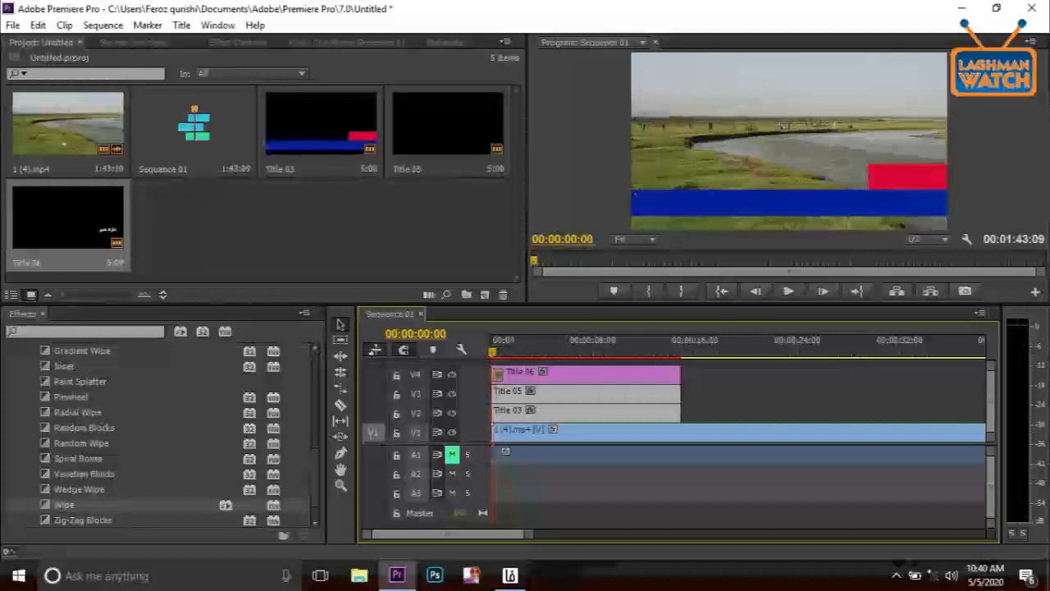
key(space)
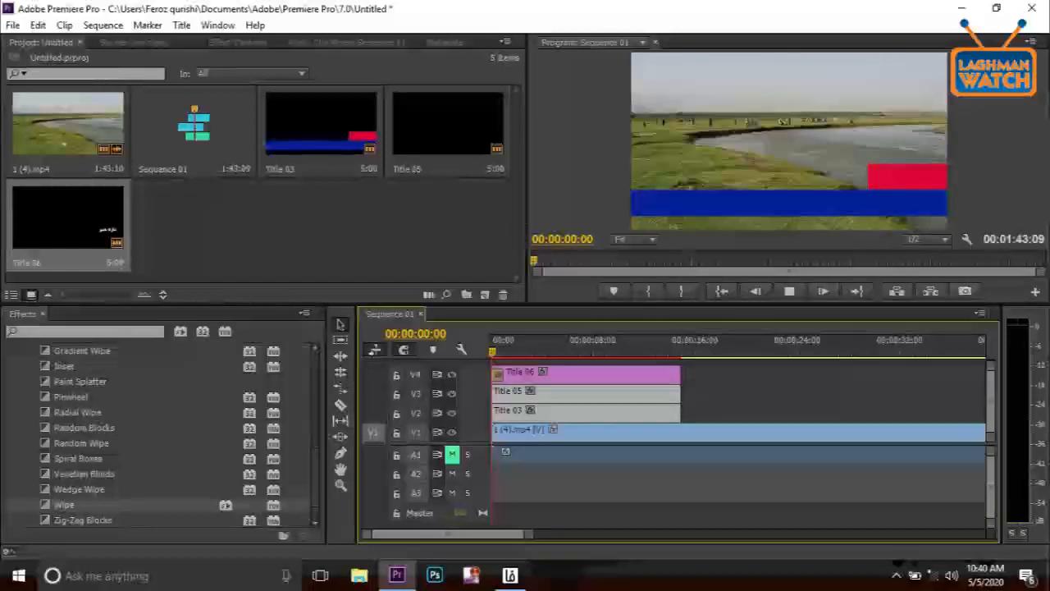
key(space)
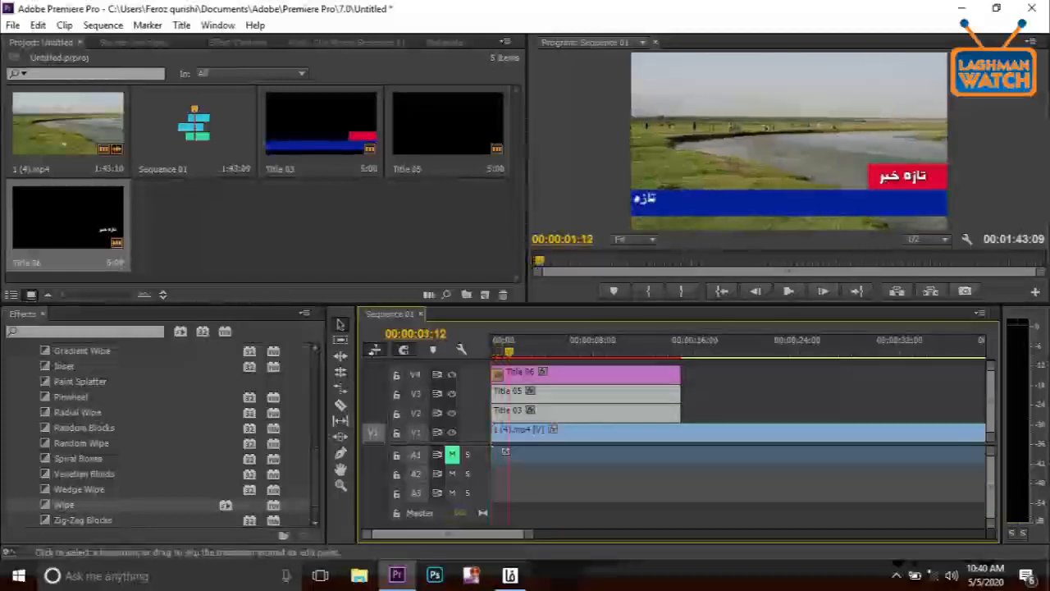
- Lengthen the Wipe on the V4 title to about 2 seconds, open its effect settings, and play the sequence from the start
key(=)
drag(455, 534, 434, 534)
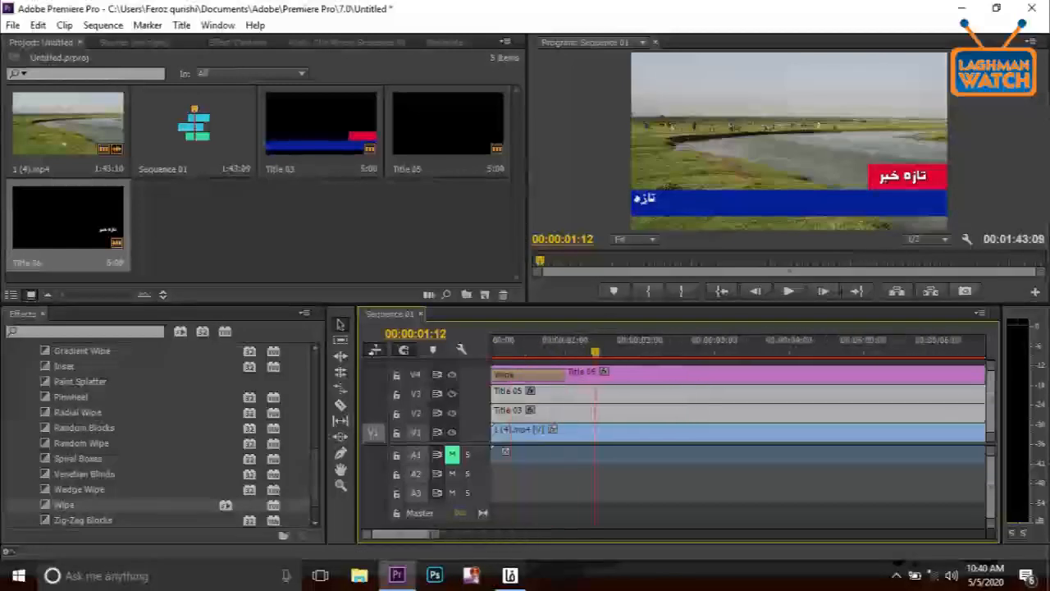
click(564, 374)
drag(566, 394, 651, 382)
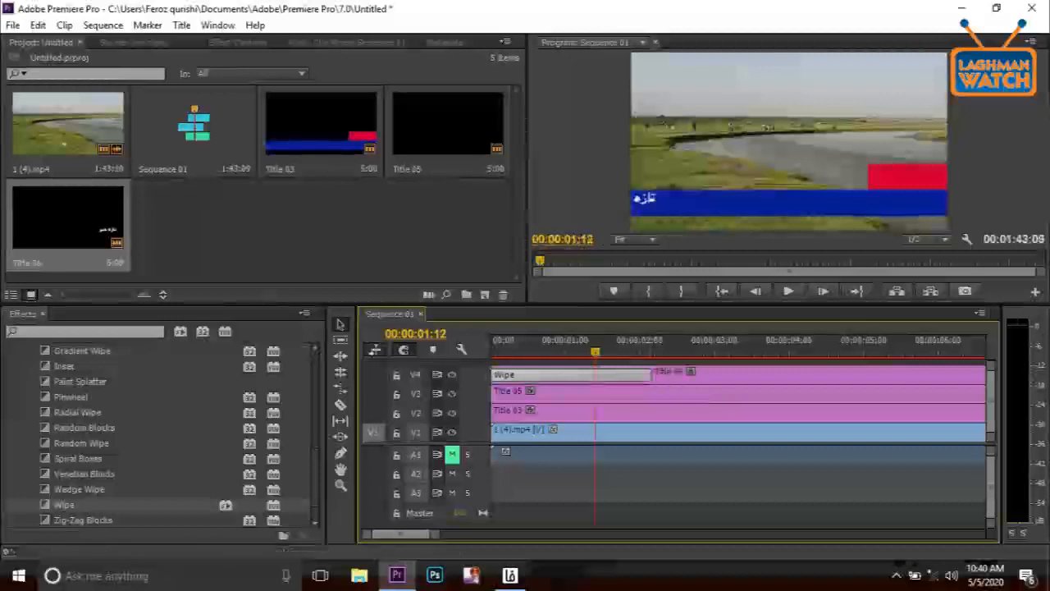
click(238, 42)
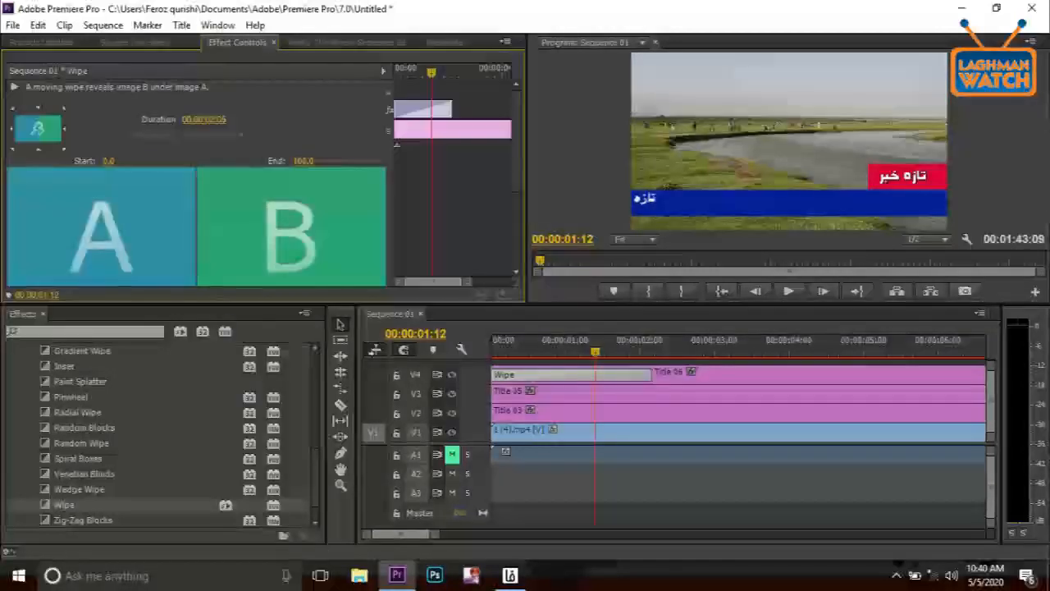
key(Home)
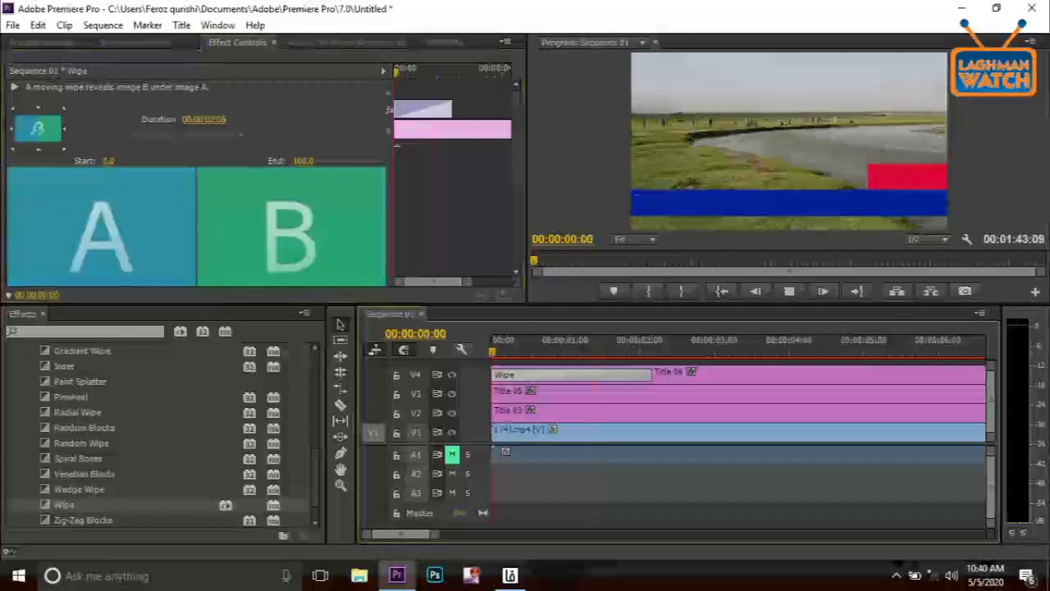
key(space)
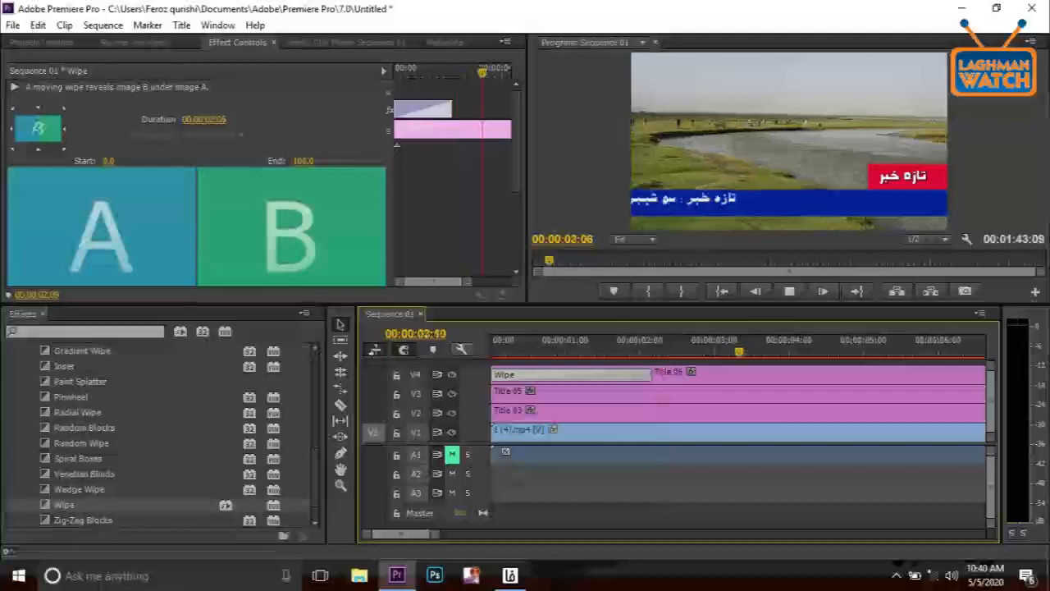
key(space)
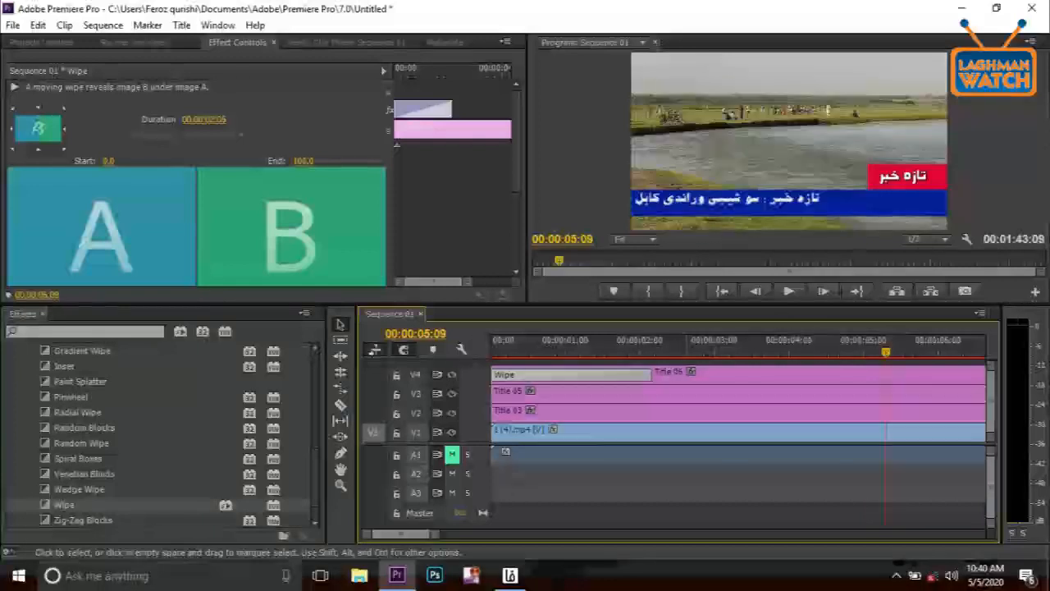
- Split the river clip where the titles end, delete the remainder, and check the end of the sequence
drag(436, 534, 597, 534)
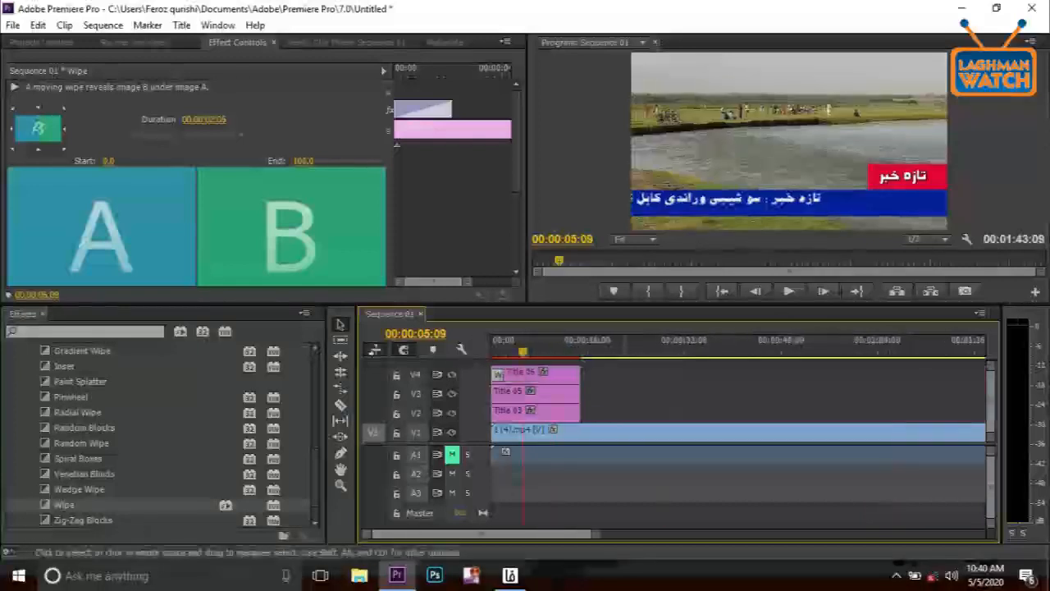
click(340, 405)
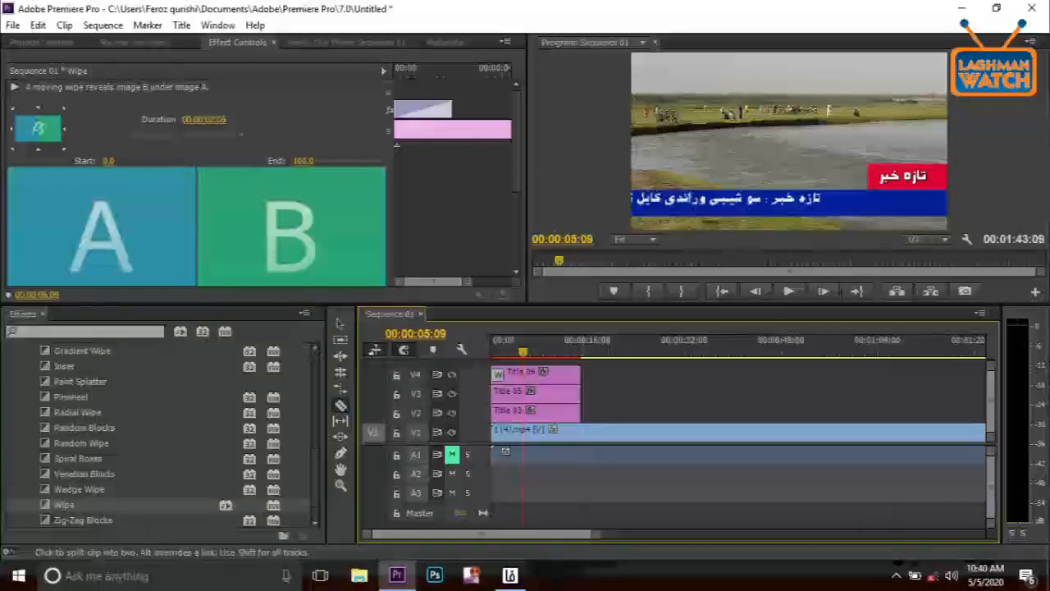
click(581, 431)
key(v)
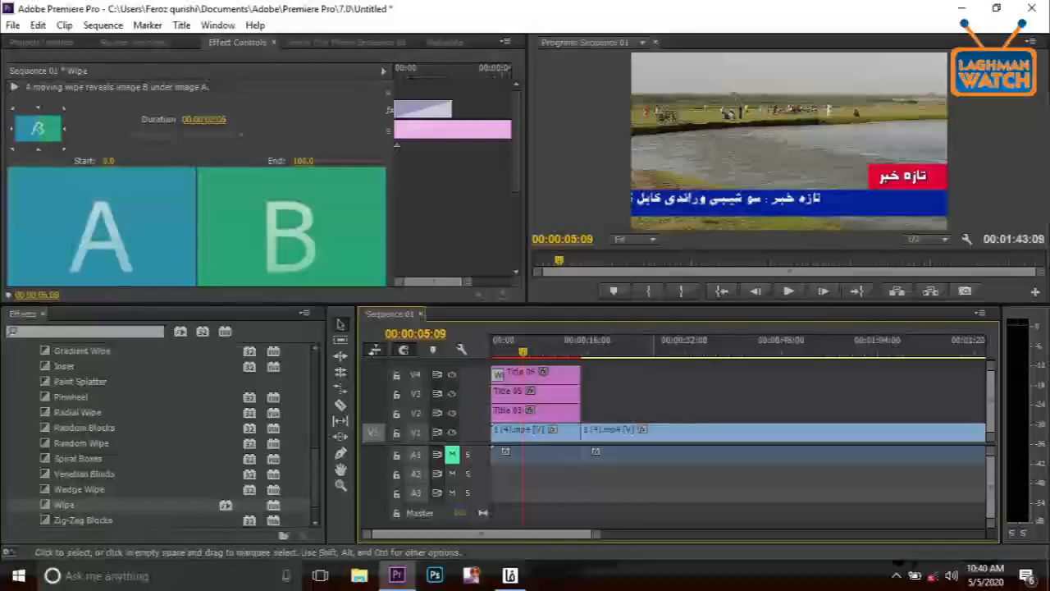
click(673, 433)
key(Delete)
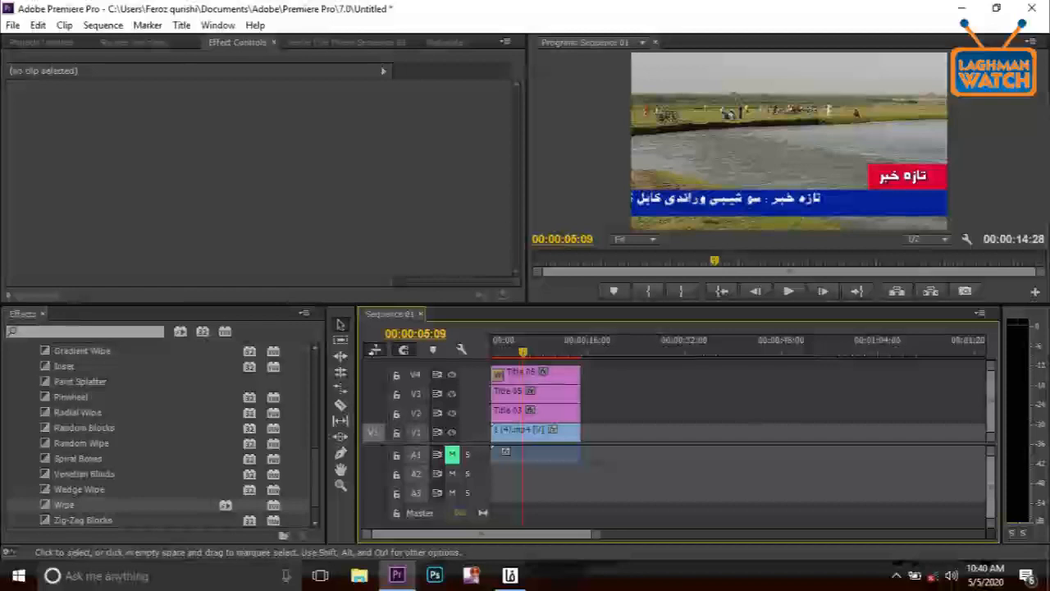
key(End)
key(Left)
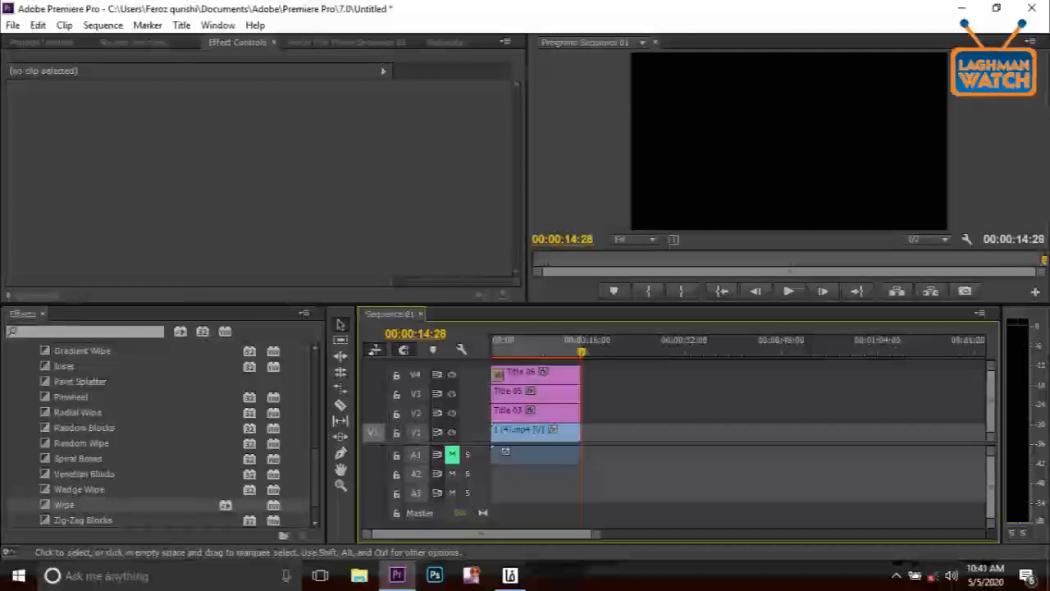
- Preview the sequence at about 7 seconds and set up its media export with the H.264 format and YouTube HD 720p 25 preset
click(535, 350)
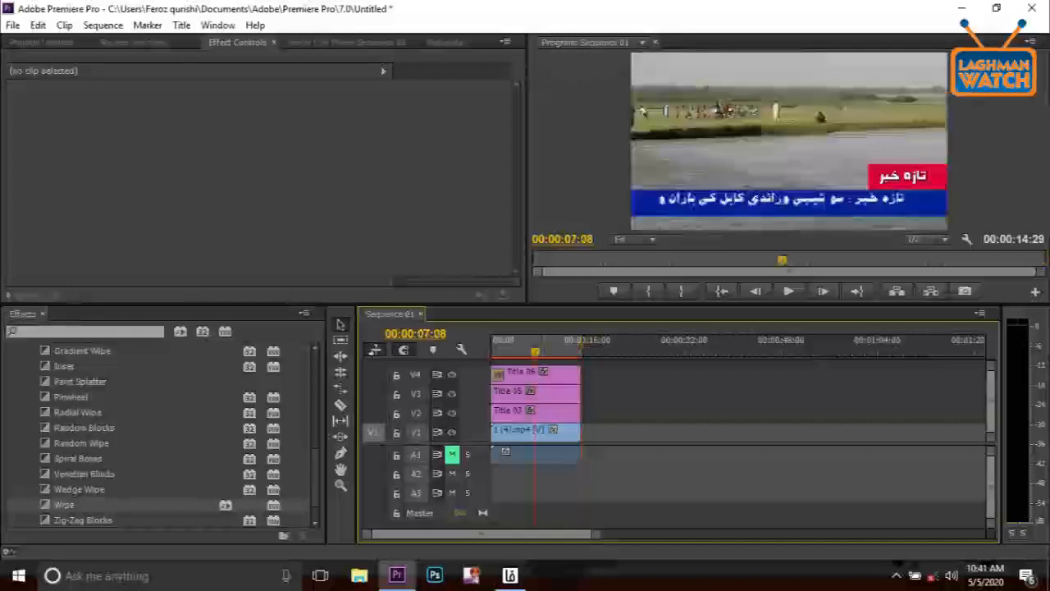
key(ctrl+m)
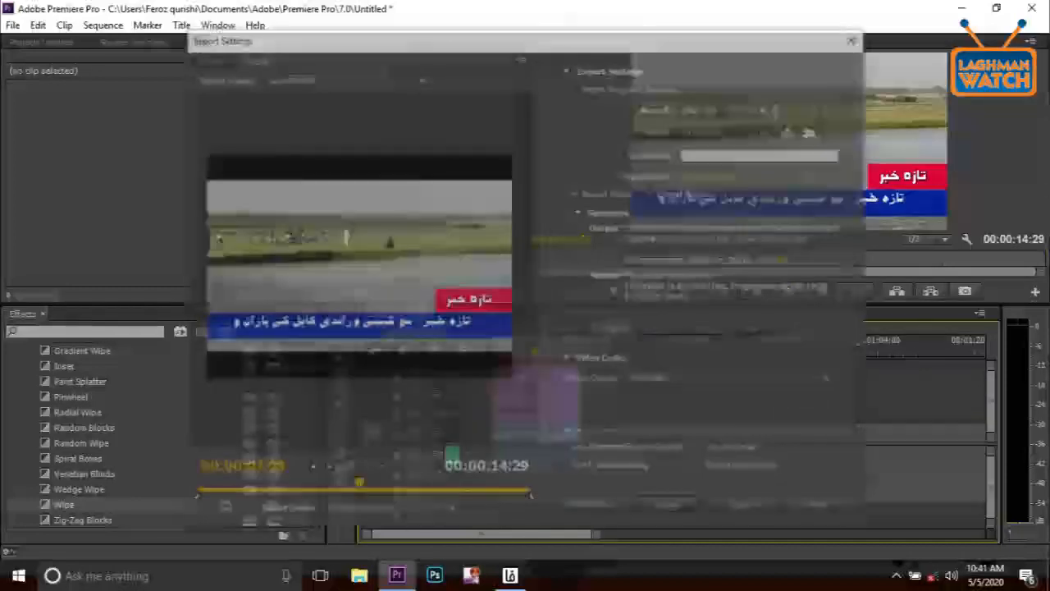
click(728, 108)
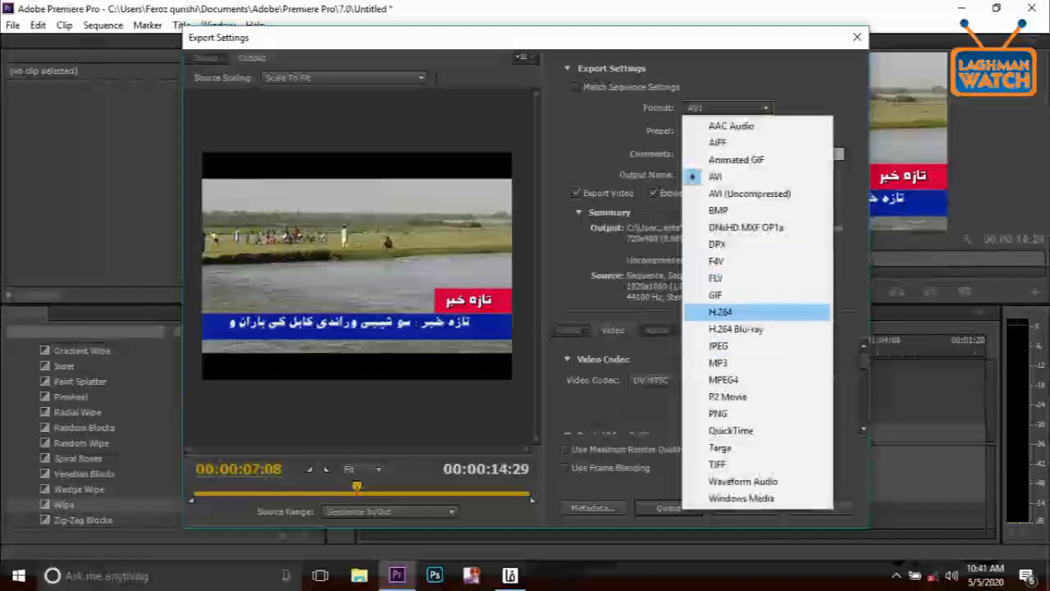
click(722, 312)
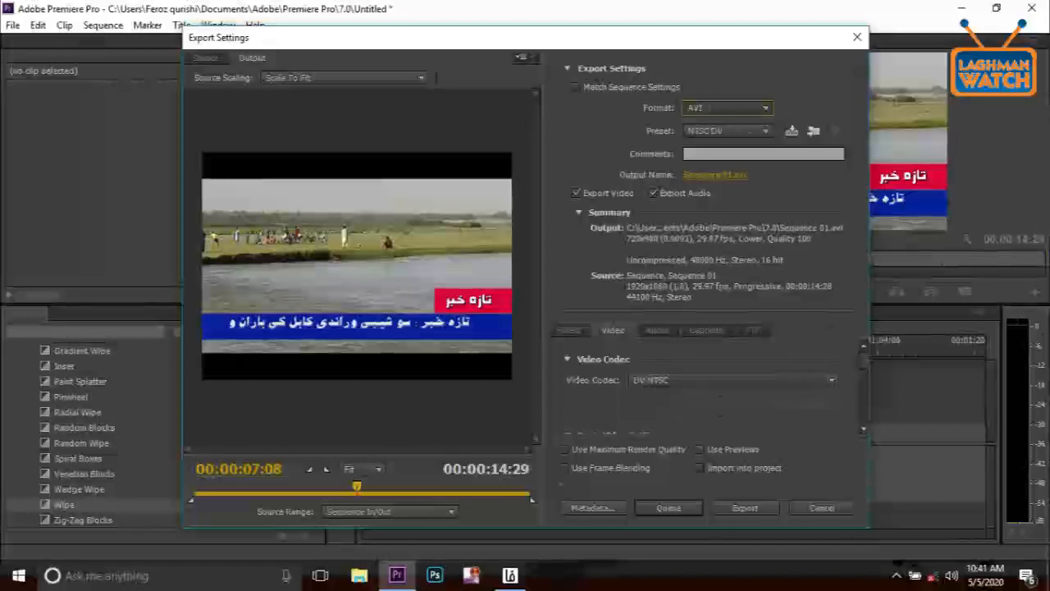
click(728, 132)
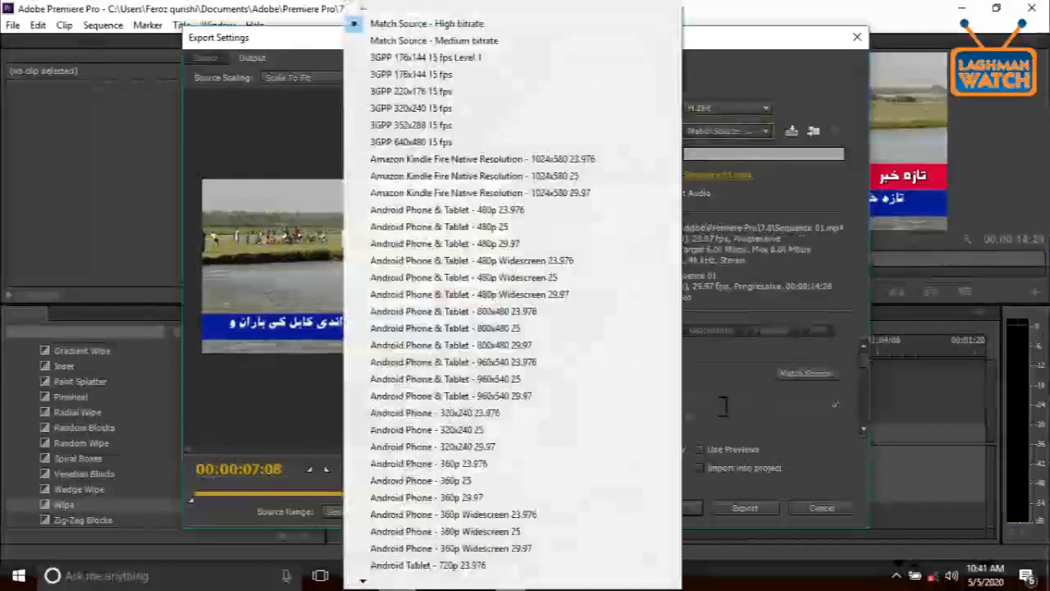
scroll(513, 161, down, 15)
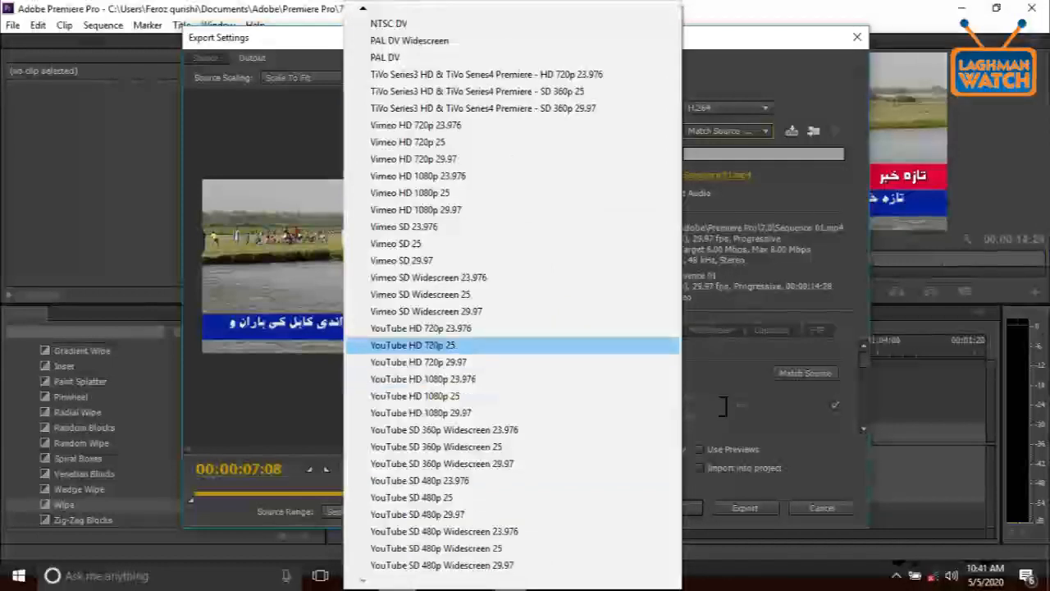
click(413, 344)
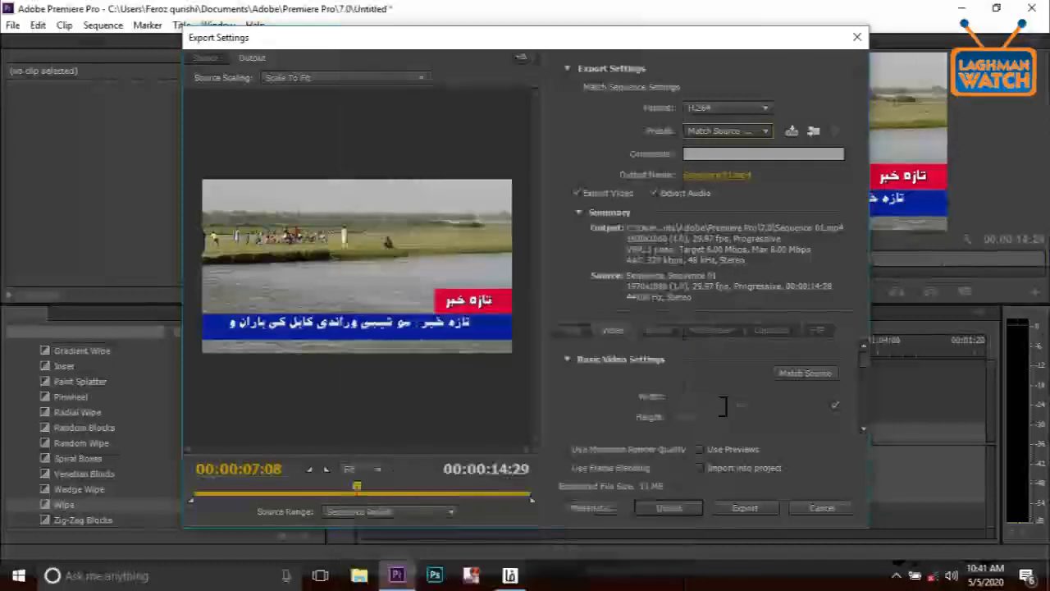
- Set the Desktop as the save location for the exported MP4 video
click(716, 175)
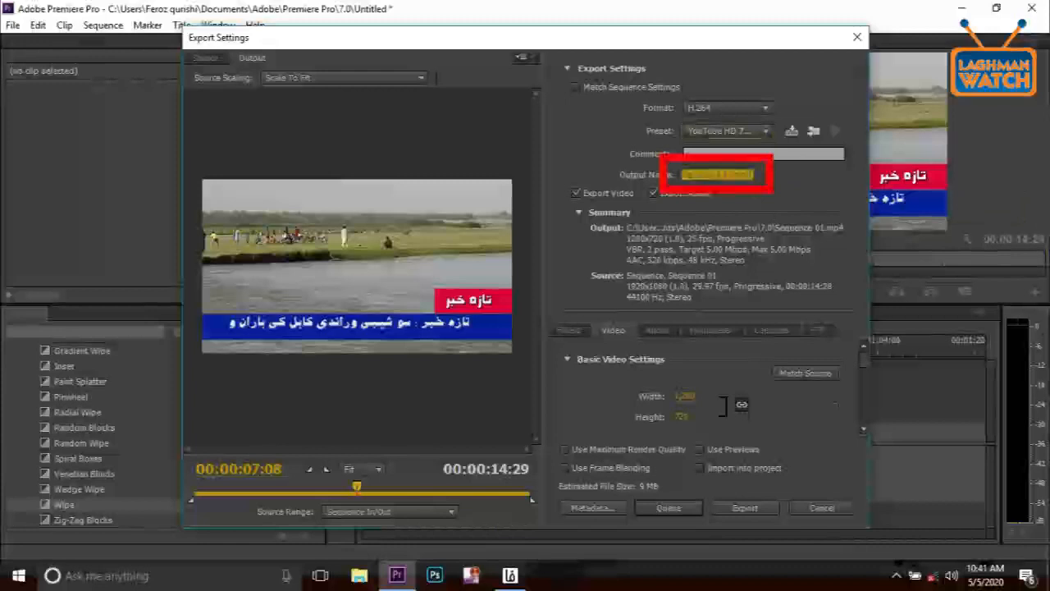
click(246, 157)
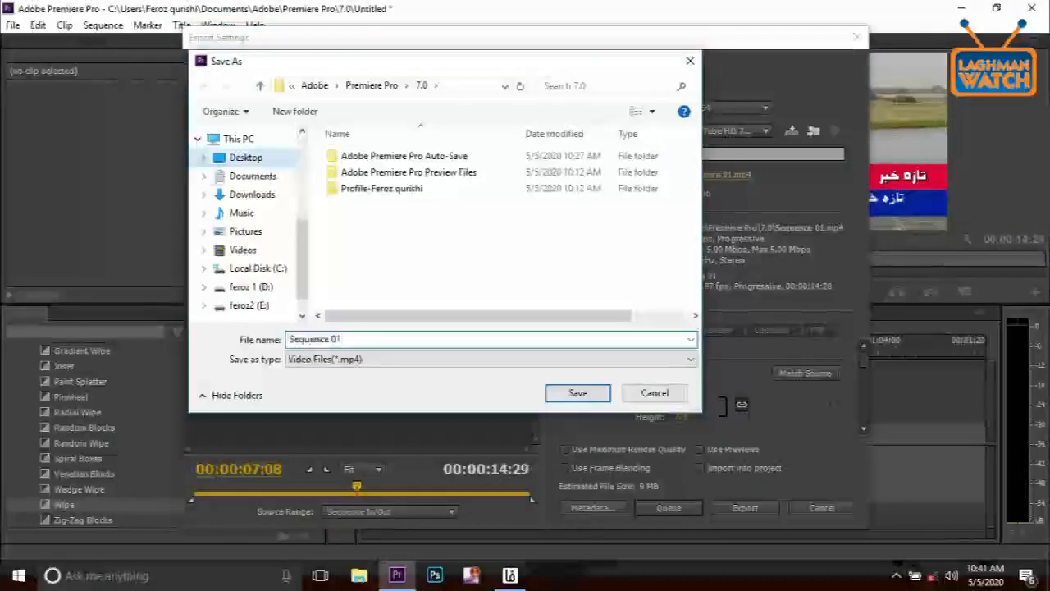
click(328, 339)
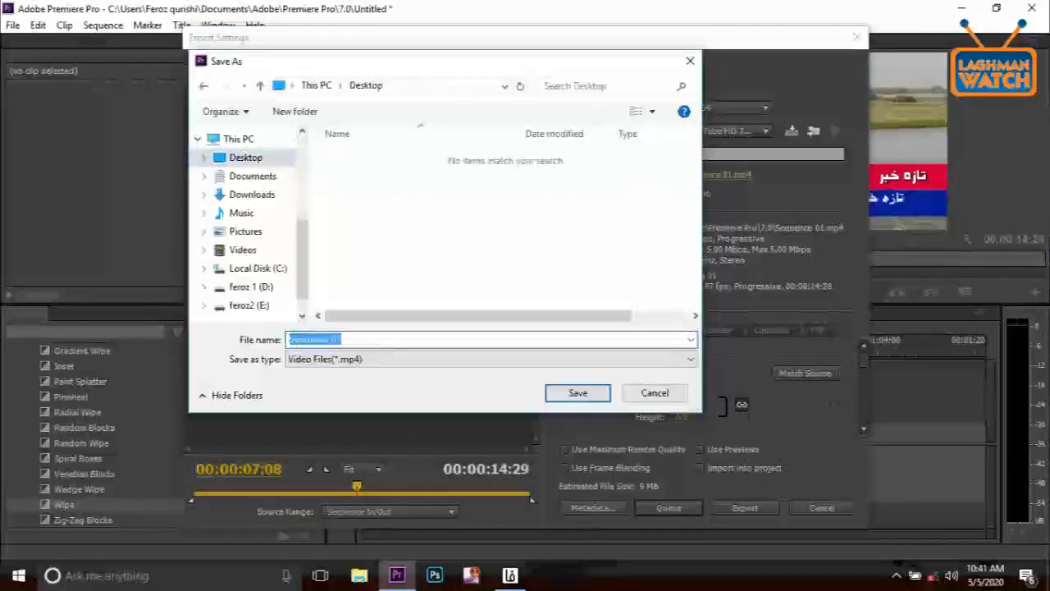
click(578, 392)
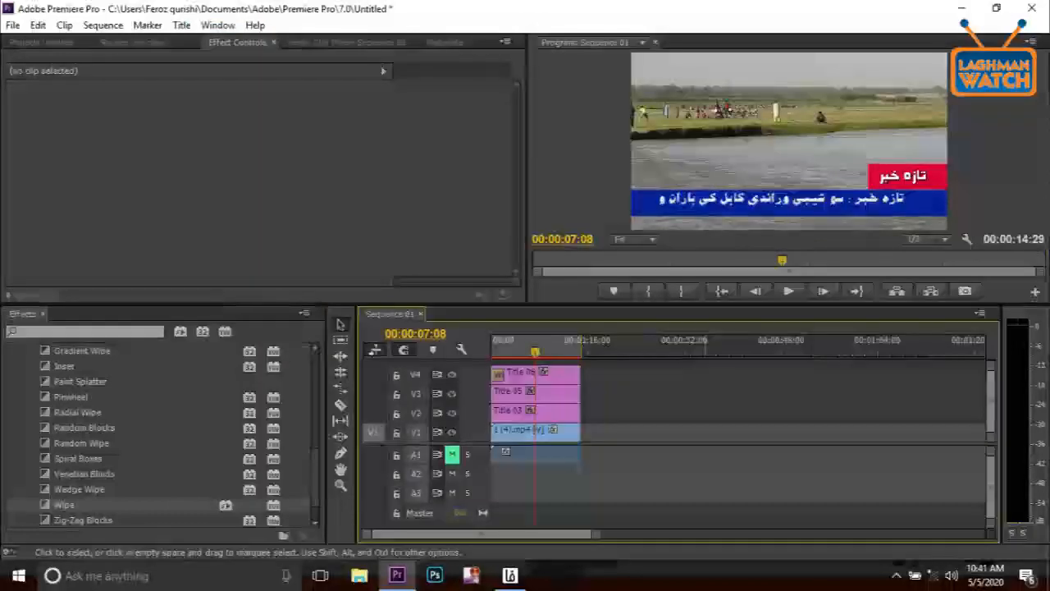
- Minimize the video editor and close the LeoMoon Persian Type on-screen keyboard on the desktop
click(961, 9)
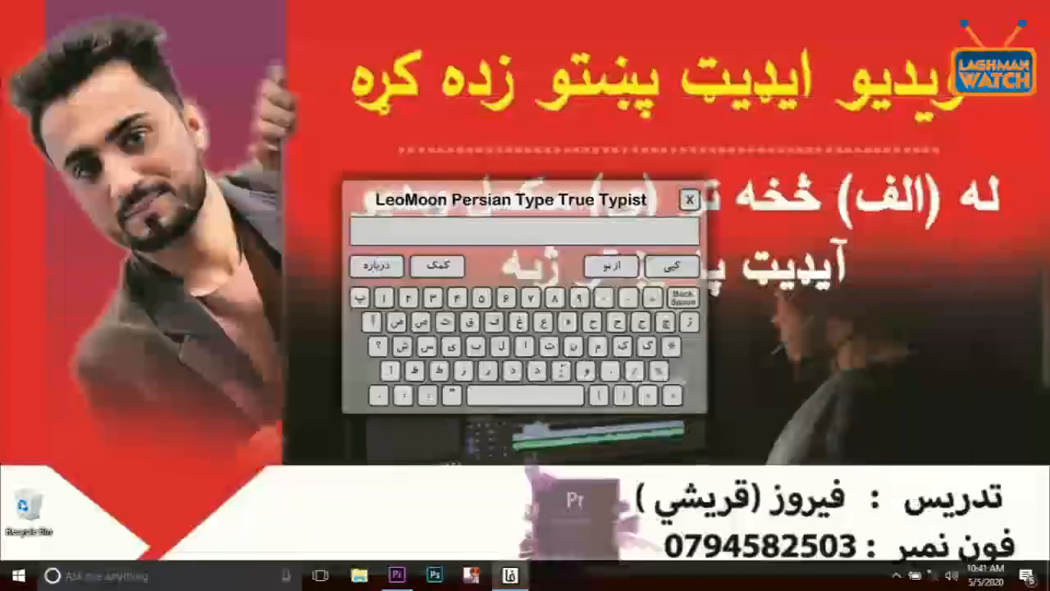
click(689, 199)
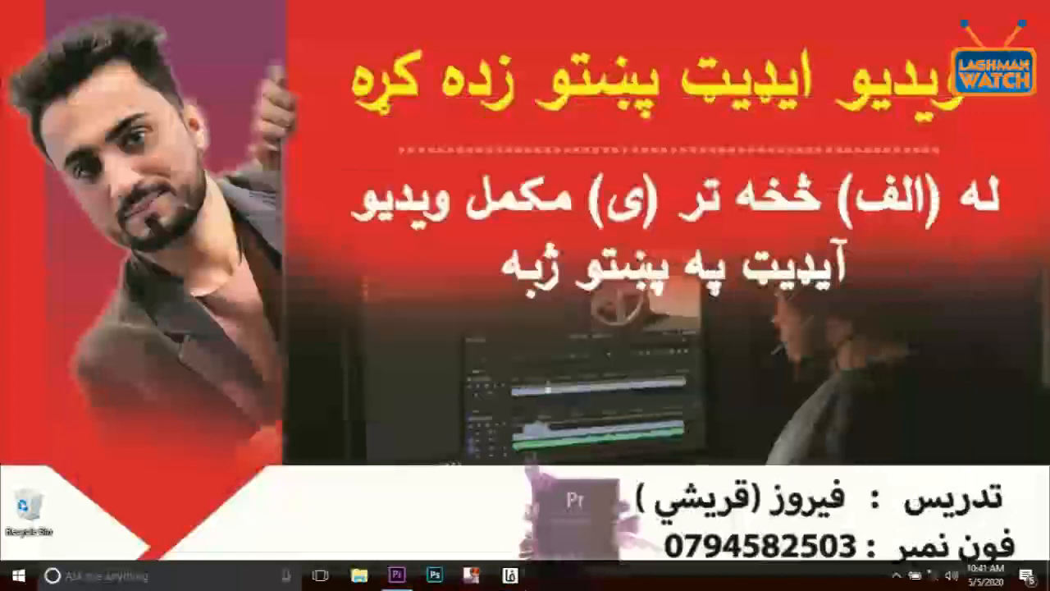